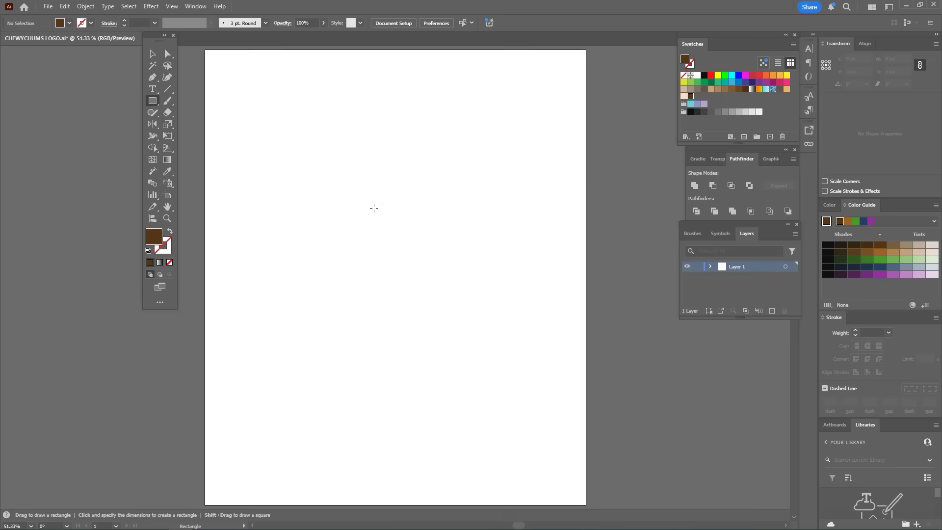
- Draw a centred rectangle, round its corners fully into a pill, and make it stroke-only
mouse_move(341, 160)
mouse_down()
mouse_move(479, 307)
mouse_move(489, 368)
mouse_up()
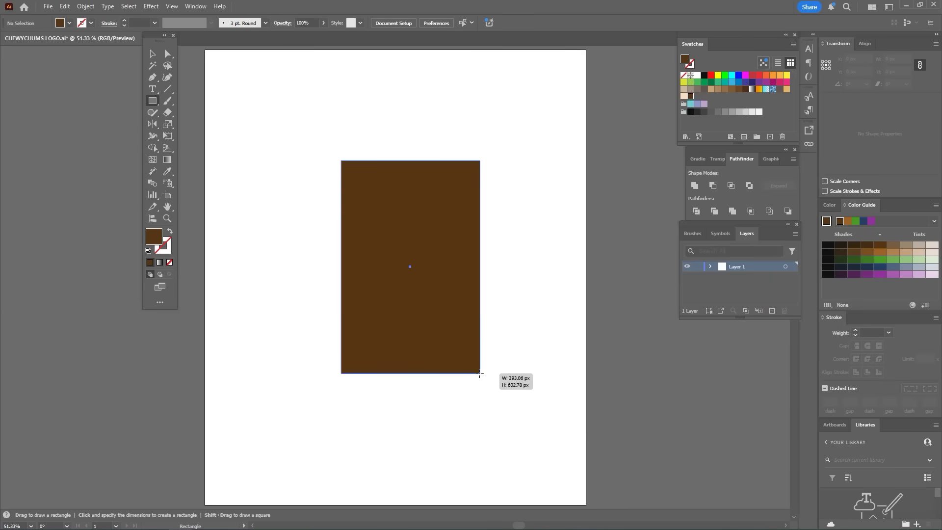
key(v)
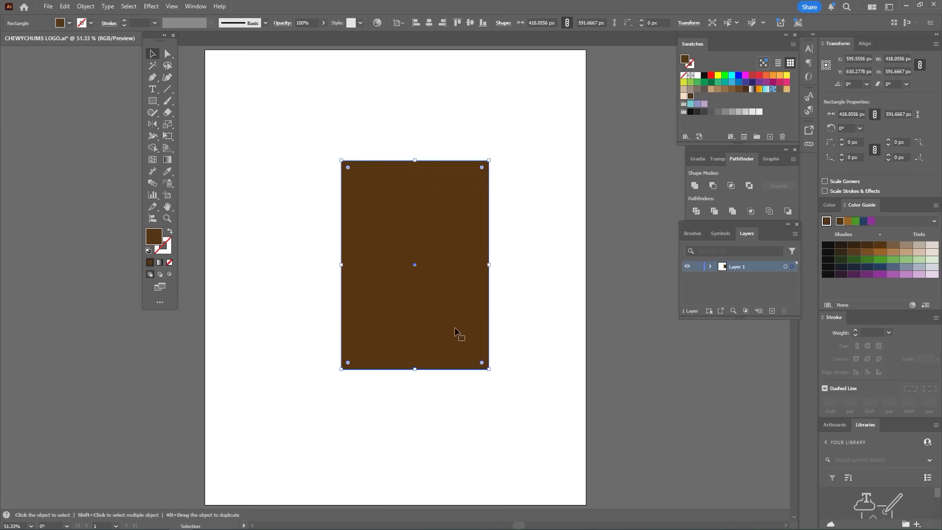
click(430, 23)
click(470, 23)
drag(328, 181, 398, 269)
click(171, 237)
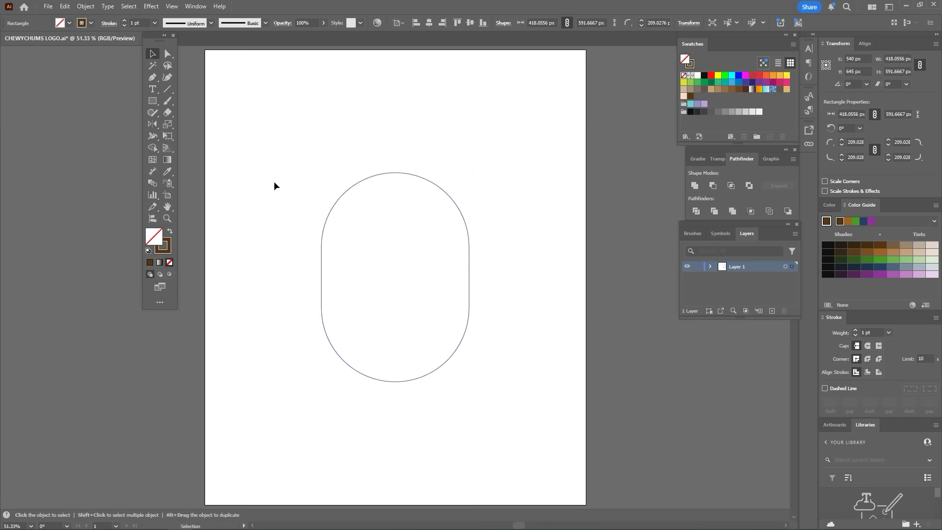
- Set the pill's stroke weight to 7 pt and zoom in on it
click(145, 23)
text(4)
key(Return)
text(7)
key(Return)
key(ctrl+equal)
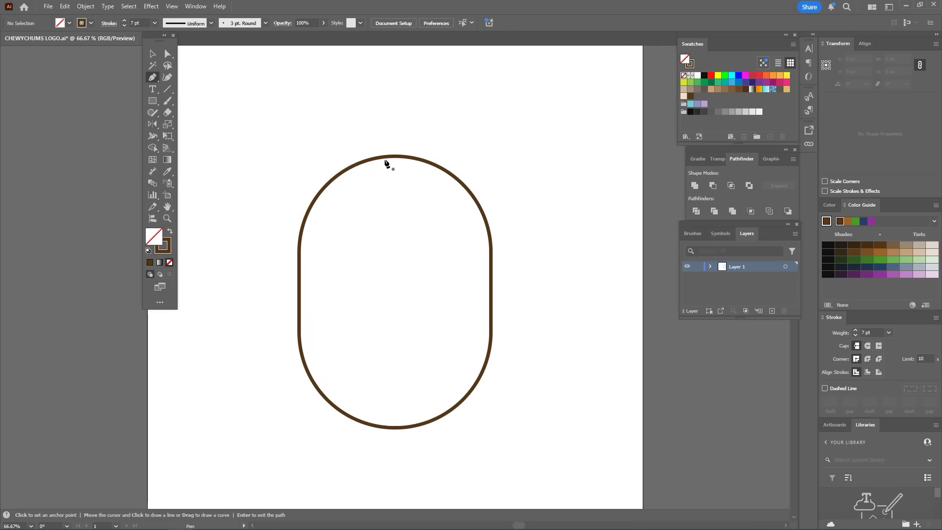
key(minus)
- Pen-draw an S-shaped hair curve down from the pill's top and refine its anchors
key(p)
click(382, 157)
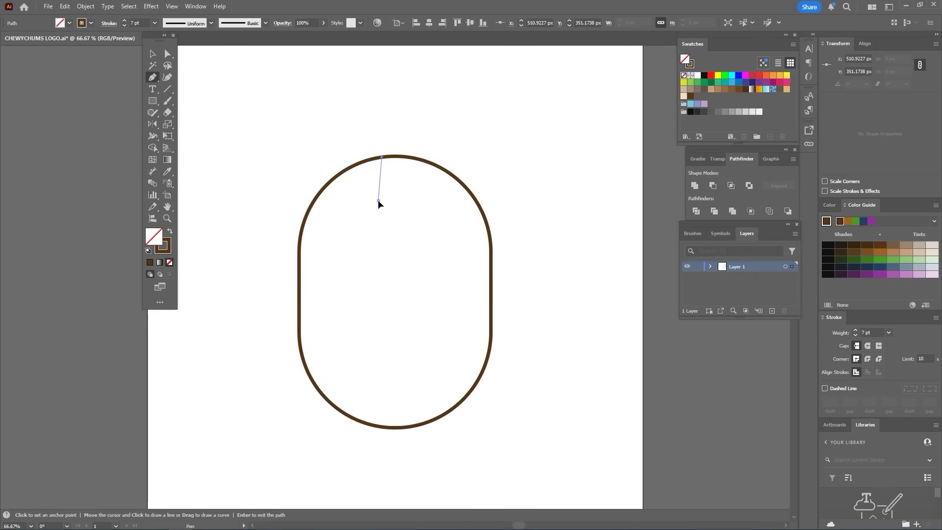
key(ctrl+z)
drag(382, 209, 369, 237)
key(space)
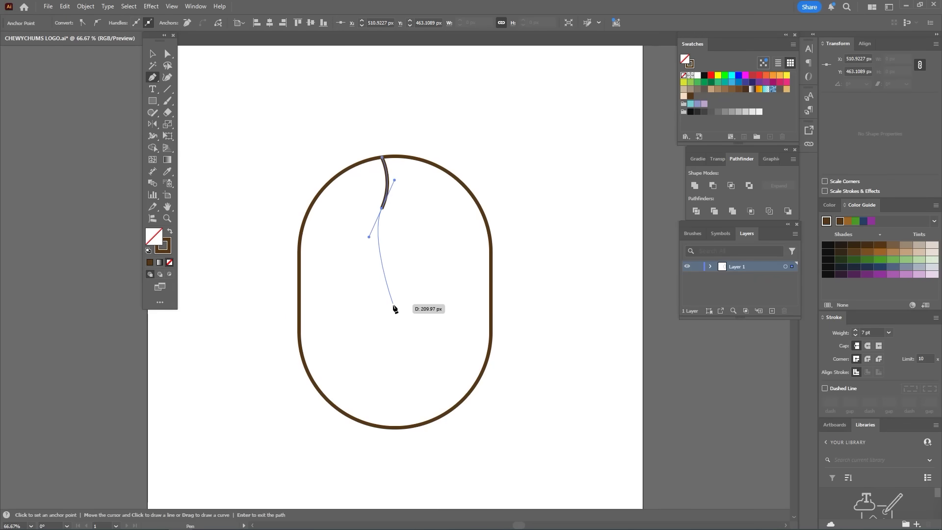
drag(395, 310, 434, 344)
key(a)
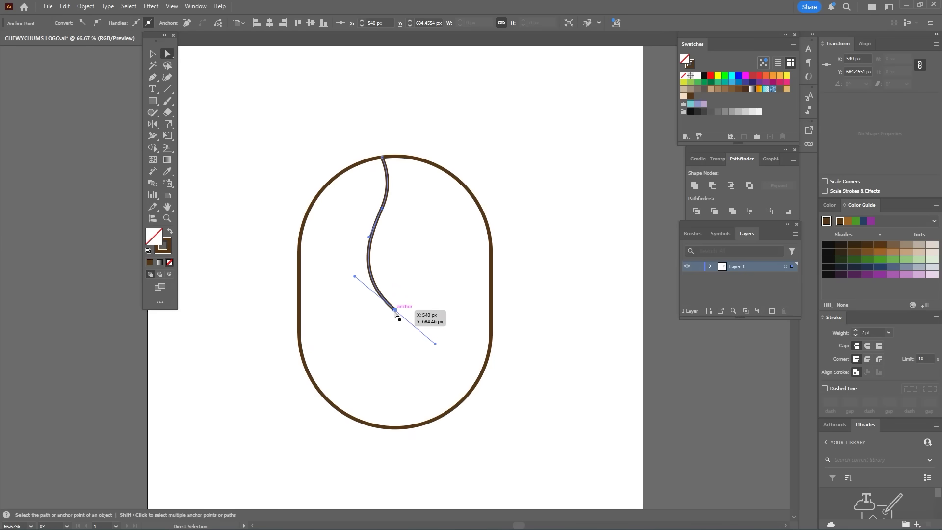
drag(395, 310, 391, 314)
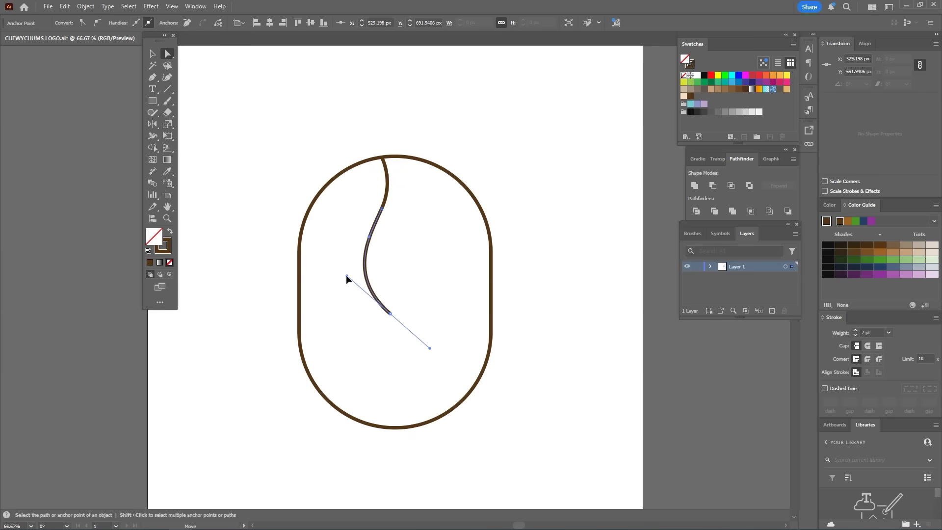
drag(346, 276, 346, 281)
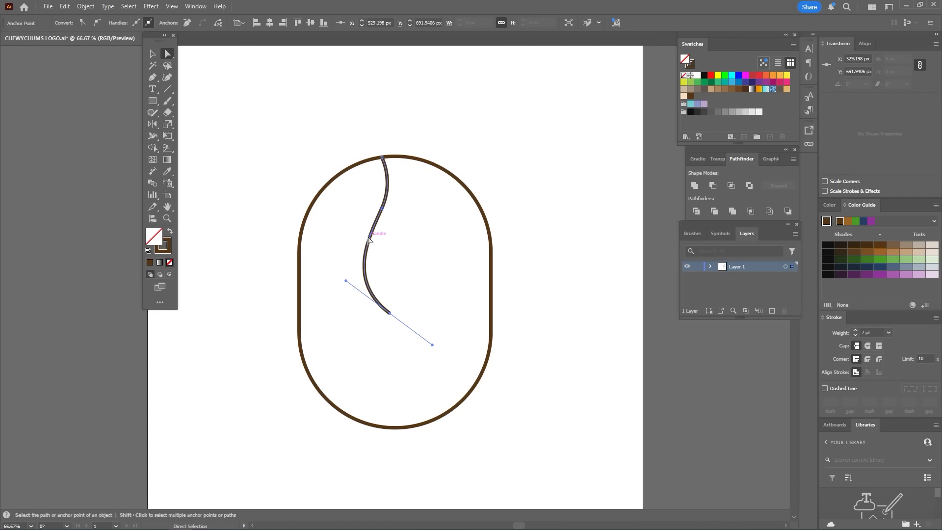
drag(381, 209, 381, 214)
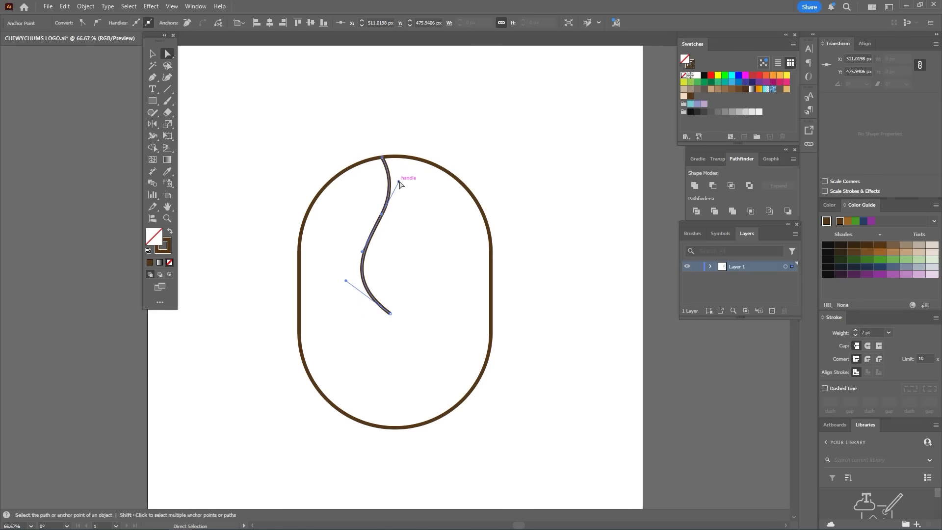
- Give the hair curve a 4 pt stroke weight and deselect it
key(v)
click(140, 23)
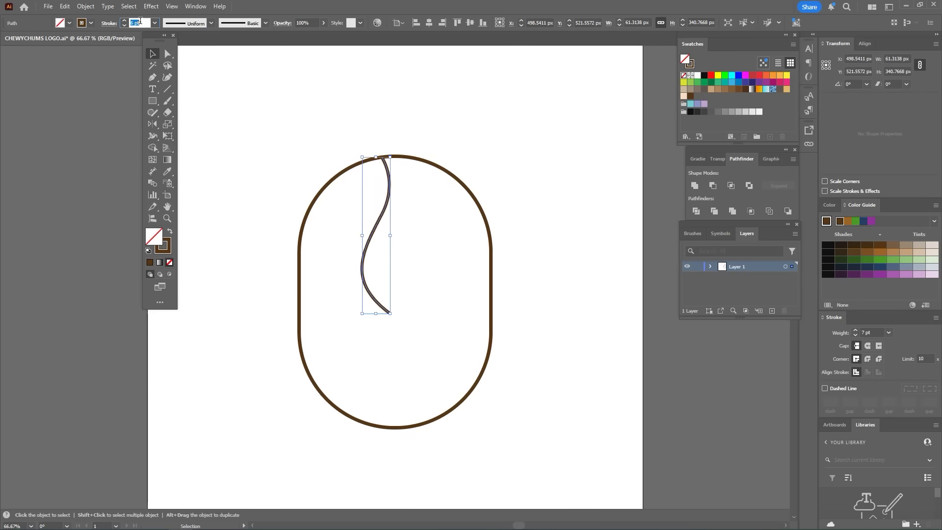
text(4)
key(Return)
click(224, 114)
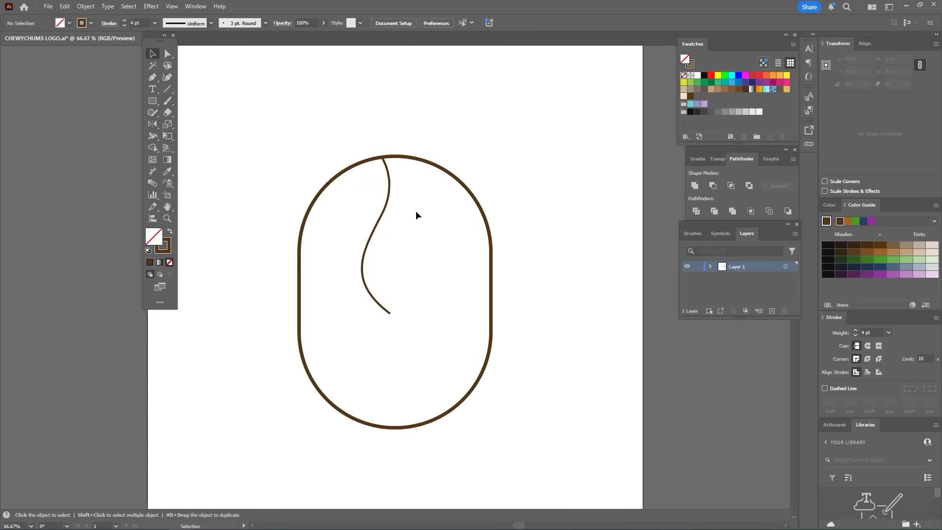
- Stretch the S-shaped hair curve taller downward
click(382, 305)
drag(376, 314, 375, 325)
click(417, 242)
- Pen-draw the profile's forehead, nose and lips, then reshape its upper segment
key(p)
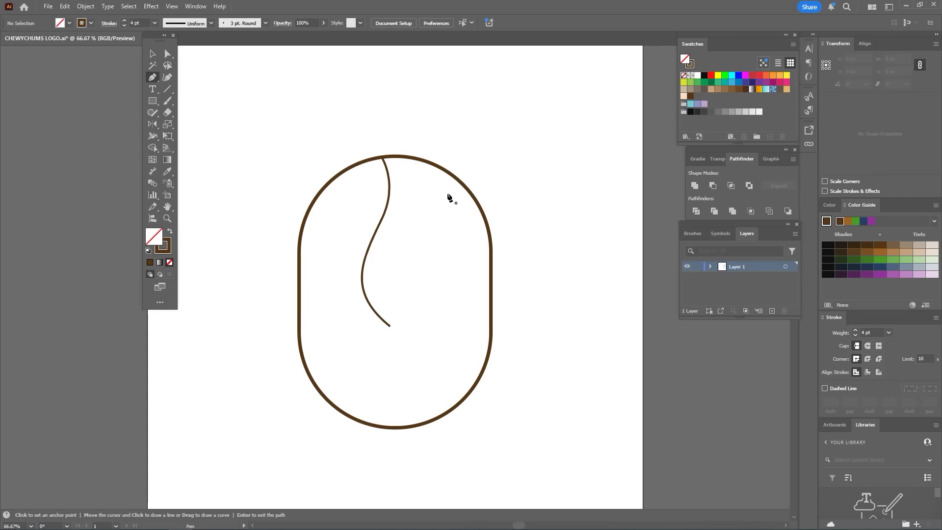
drag(445, 190, 440, 209)
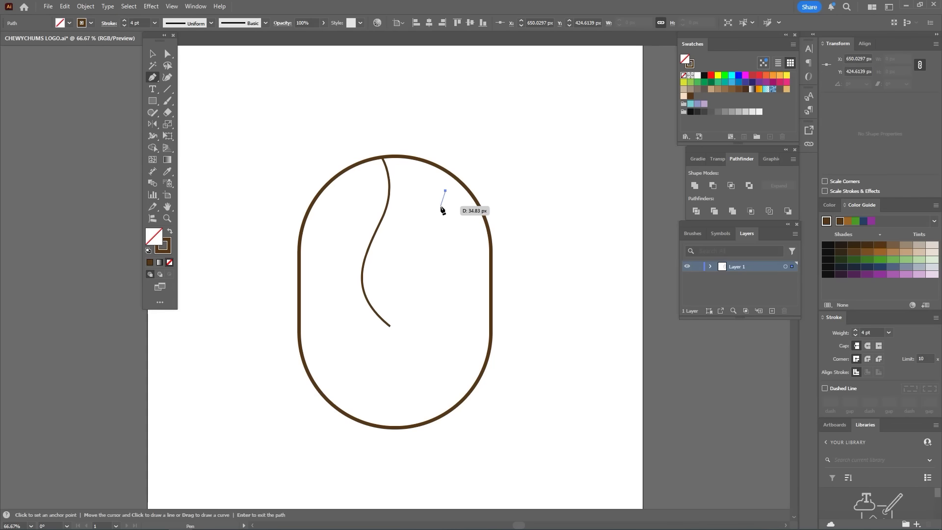
drag(440, 206, 467, 196)
scroll(442, 245, up, 2)
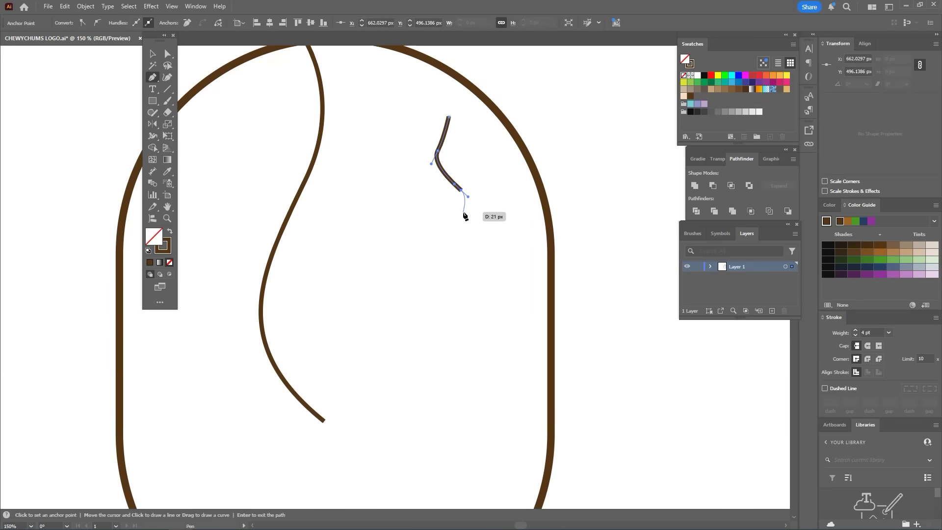
key(ctrl+z)
click(436, 212)
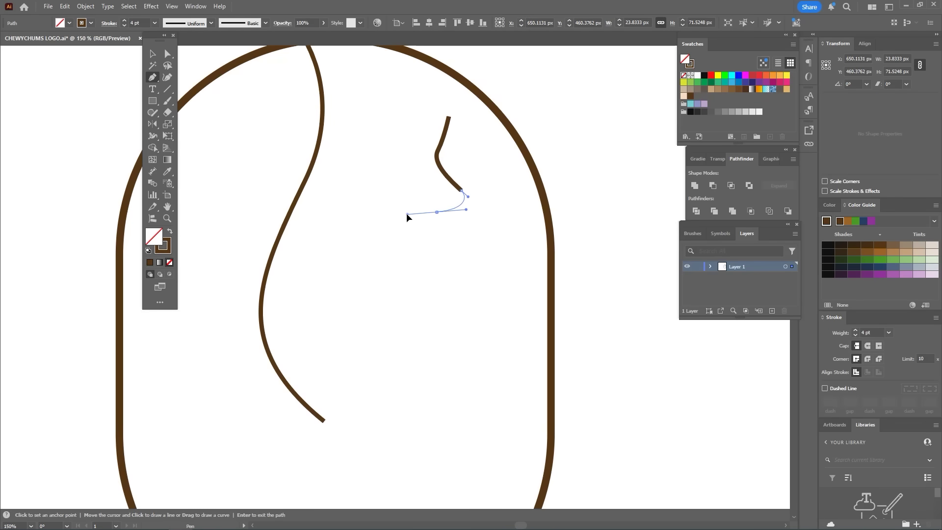
mouse_move(436, 212)
mouse_down()
mouse_move(442, 229)
mouse_move(405, 253)
mouse_up()
click(431, 249)
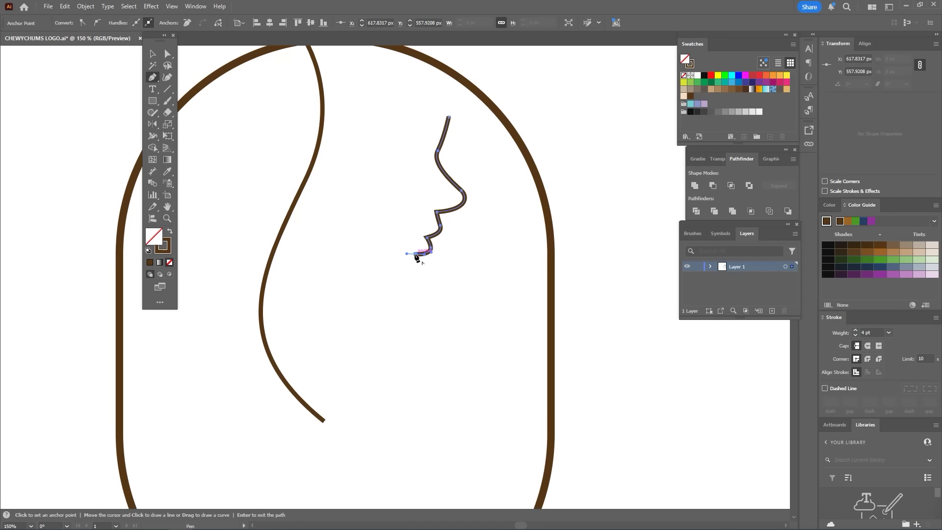
key(a)
click(430, 249)
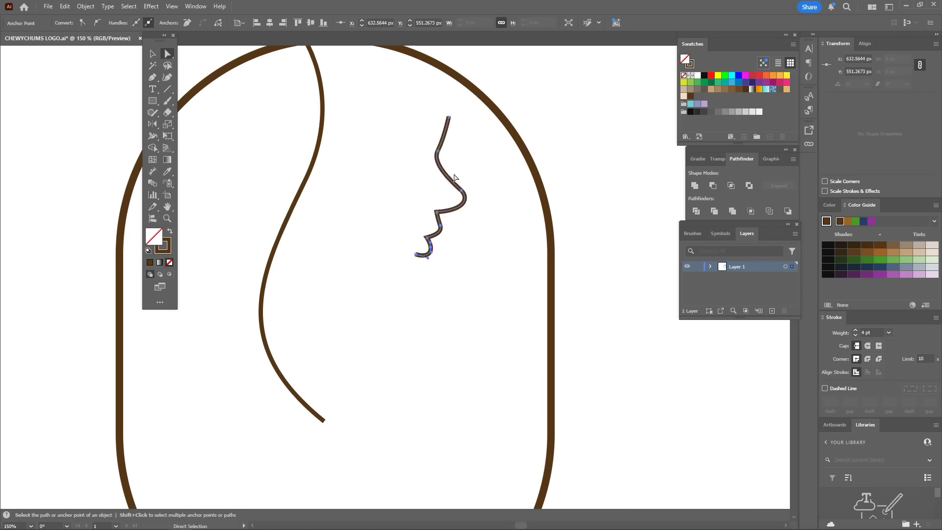
click(443, 140)
drag(443, 140, 451, 112)
- Continue the profile with a chin and a jaw line reaching toward the hair curve
key(p)
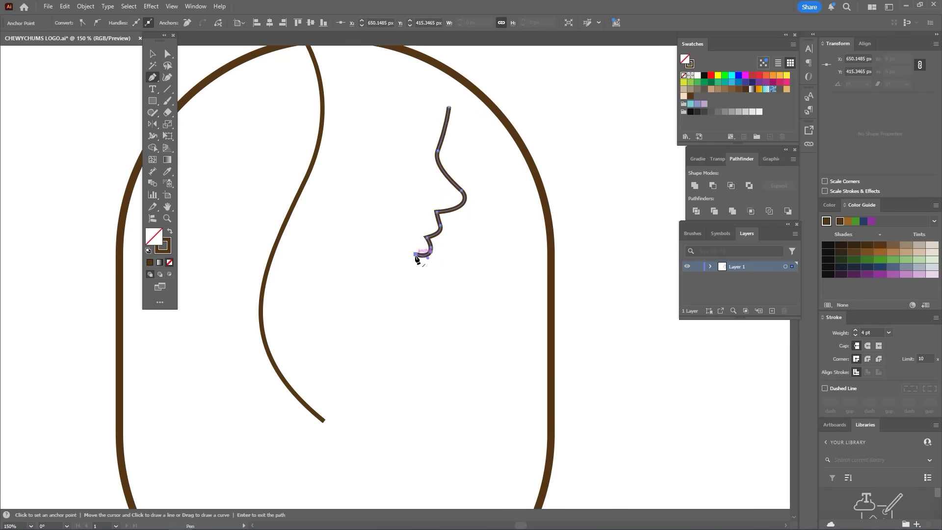
click(415, 255)
drag(408, 284, 391, 292)
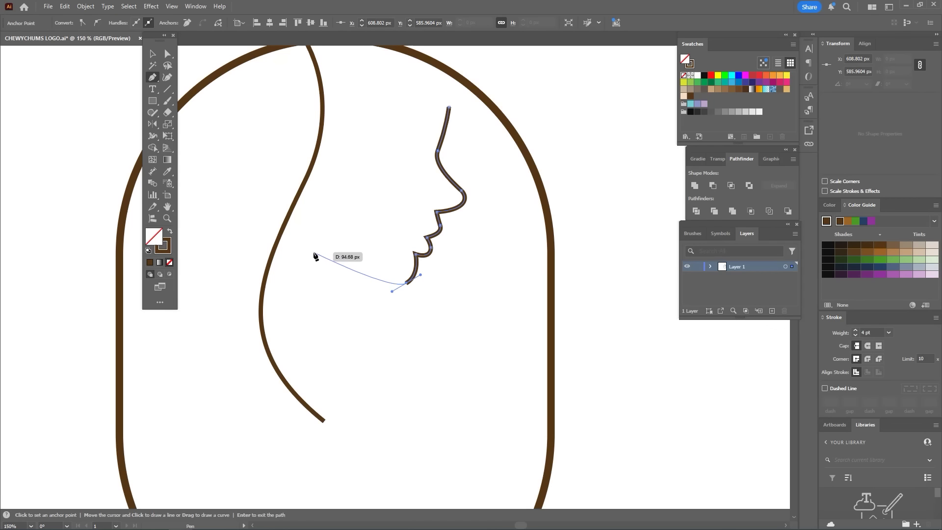
drag(323, 254, 295, 226)
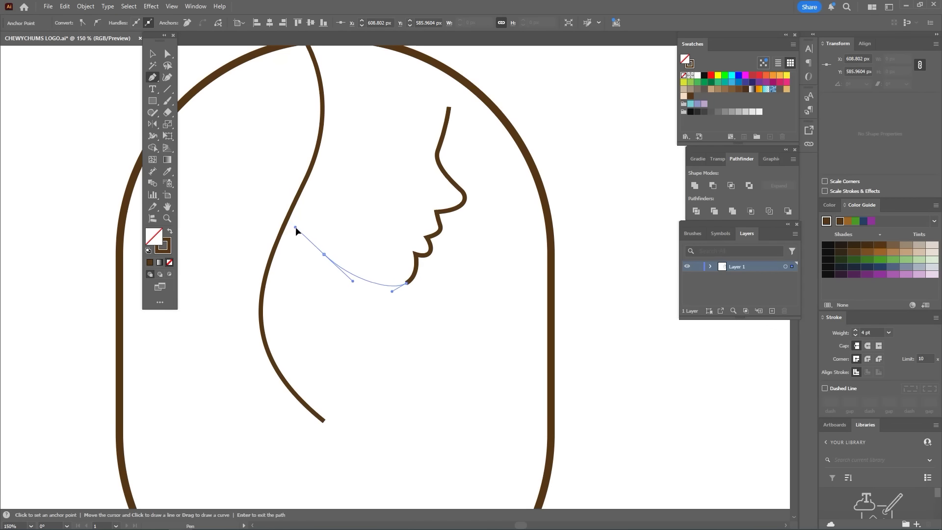
drag(295, 226, 287, 225)
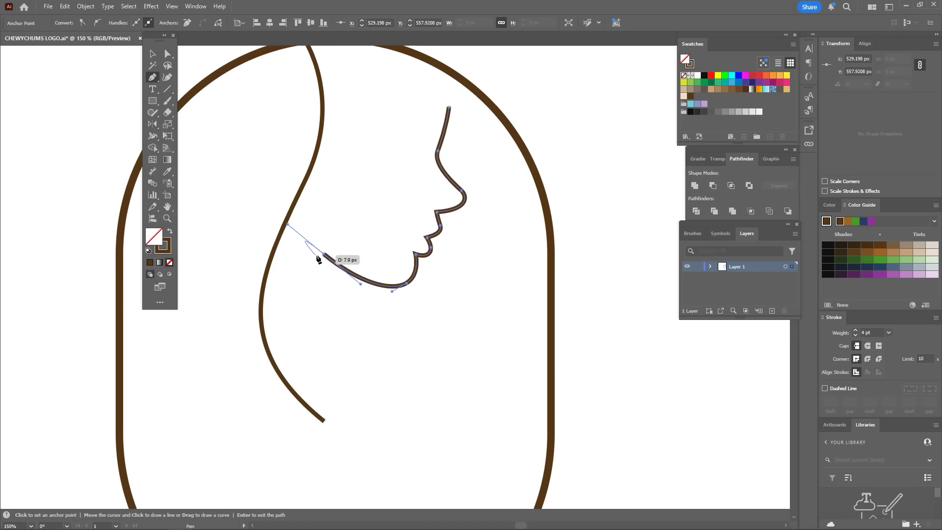
mouse_move(324, 254)
mouse_down()
mouse_move(309, 248)
mouse_move(347, 268)
mouse_up()
- Nudge the hair curve, then extend the face path into a long neck curve and refine it
key(v)
drag(296, 226, 301, 229)
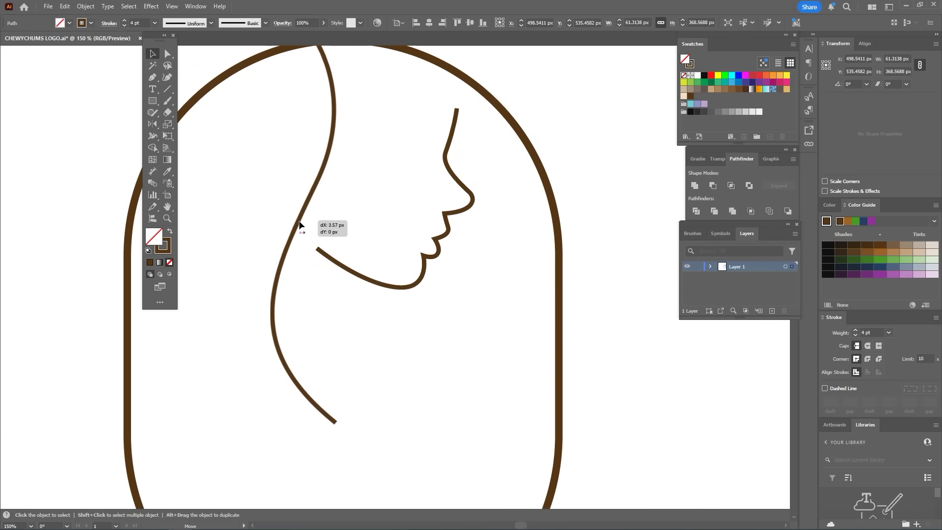
key(p)
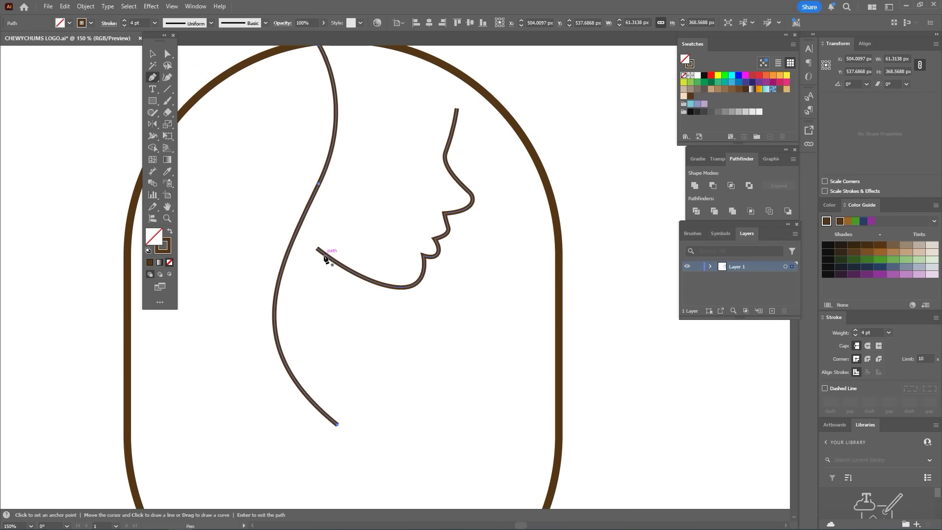
click(318, 249)
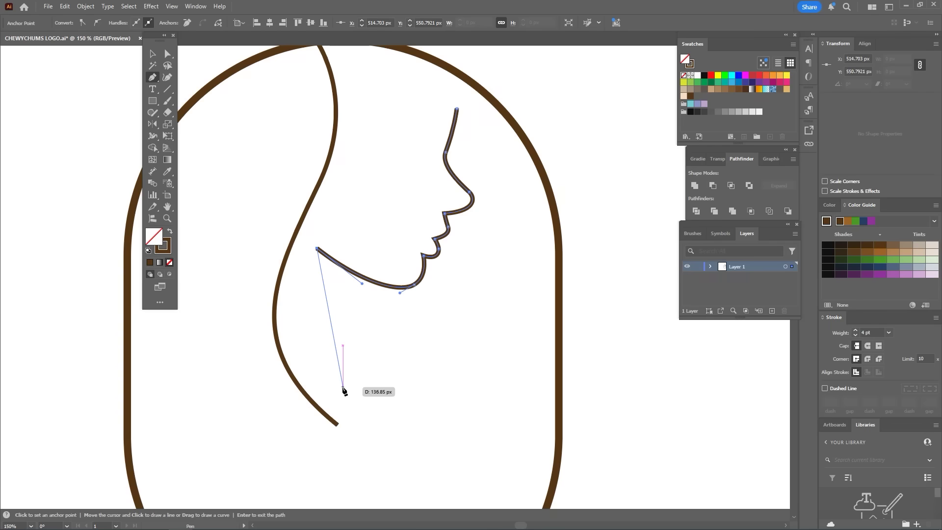
drag(348, 394, 431, 443)
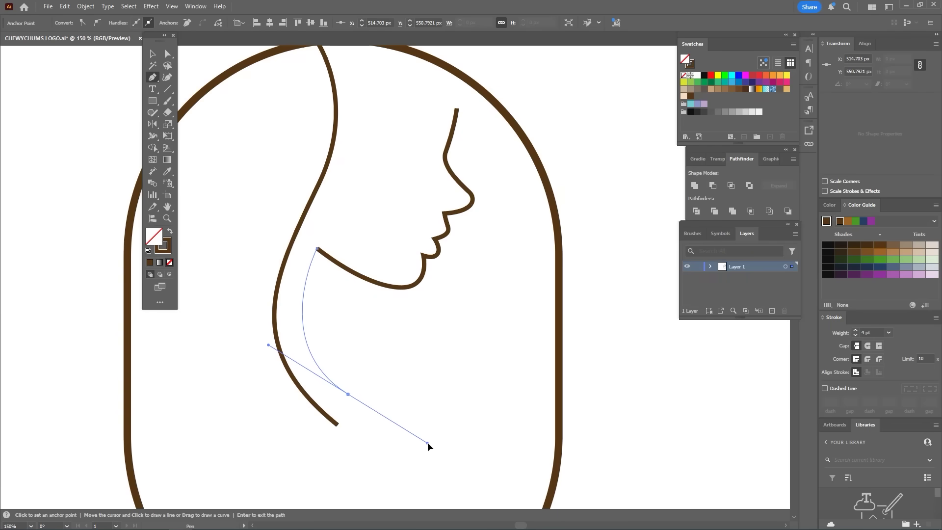
key(a)
drag(348, 394, 343, 395)
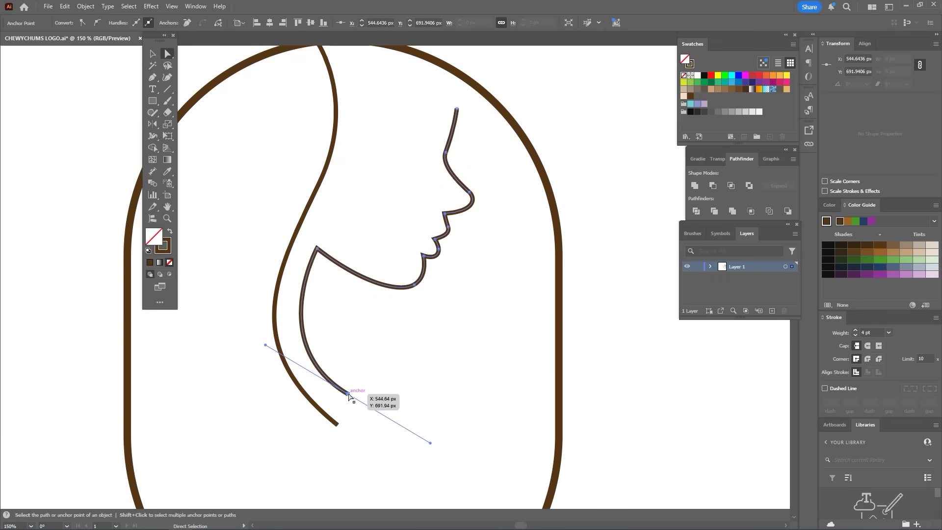
drag(261, 345, 264, 331)
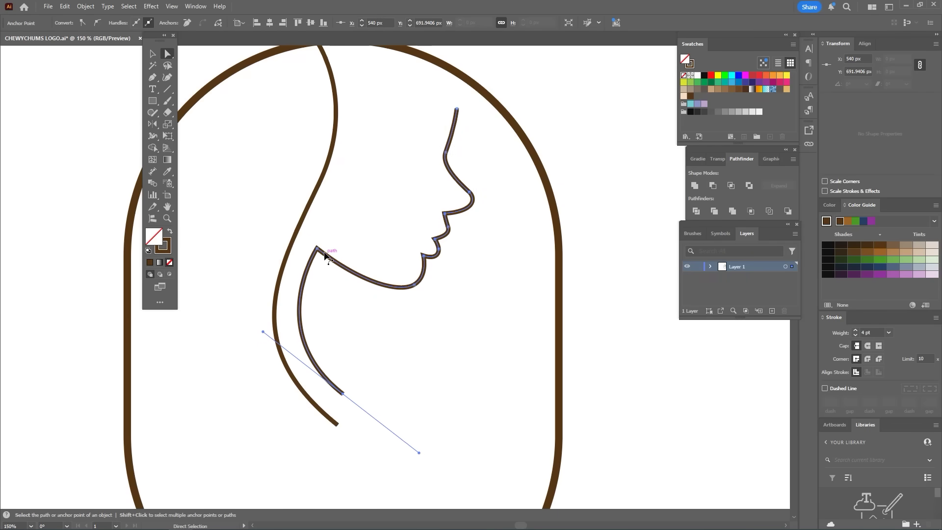
drag(318, 249, 320, 250)
drag(366, 286, 375, 285)
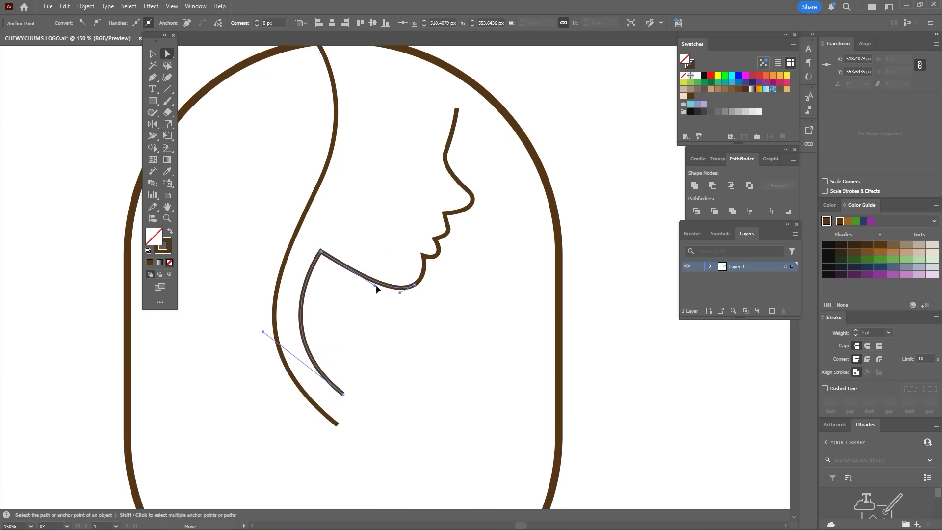
- Select the face profile, check its stroke options, then deselect it
click(443, 273)
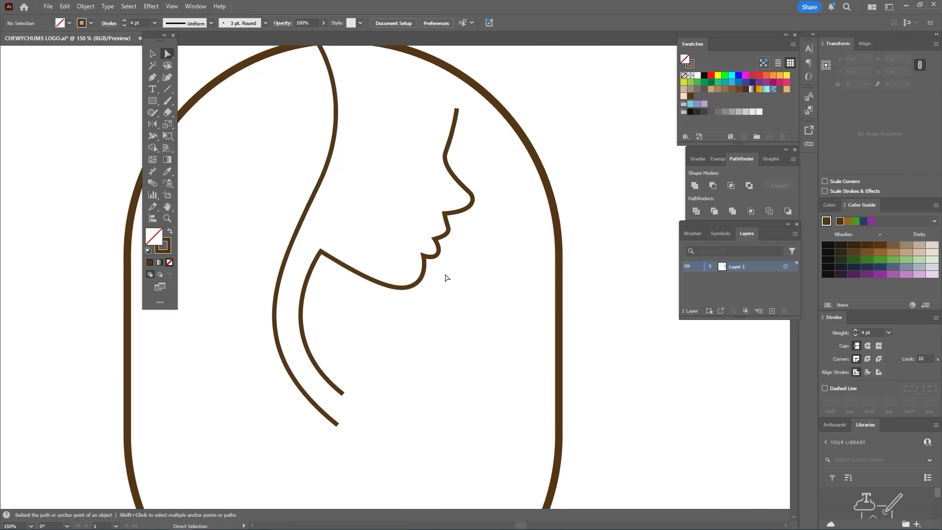
key(v)
click(375, 278)
click(109, 23)
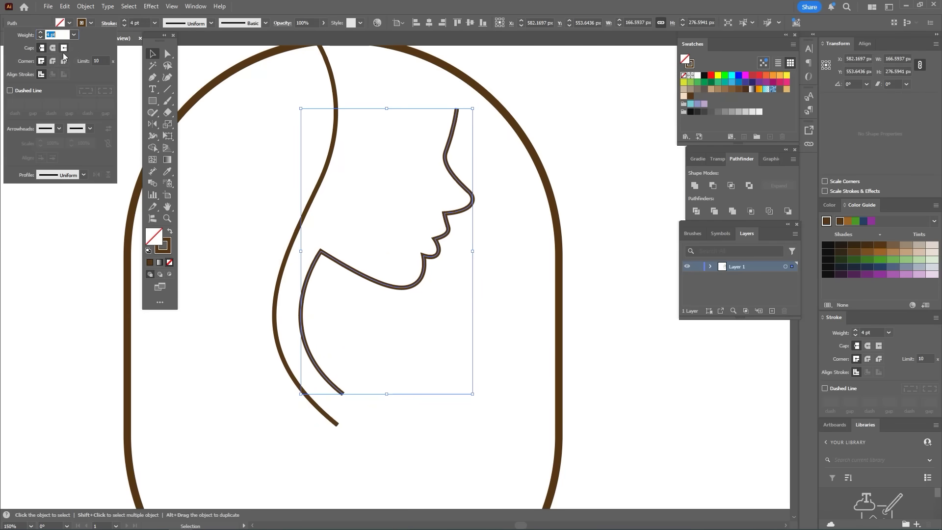
click(476, 317)
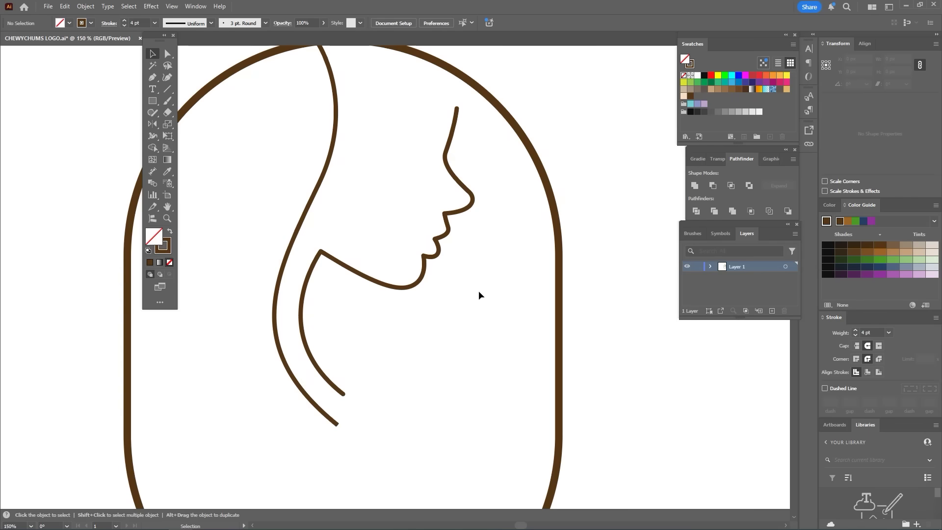
- Pen-draw a long S-shaped hair strand rising from the arch bottom
key(space)
drag(461, 301, 424, 231)
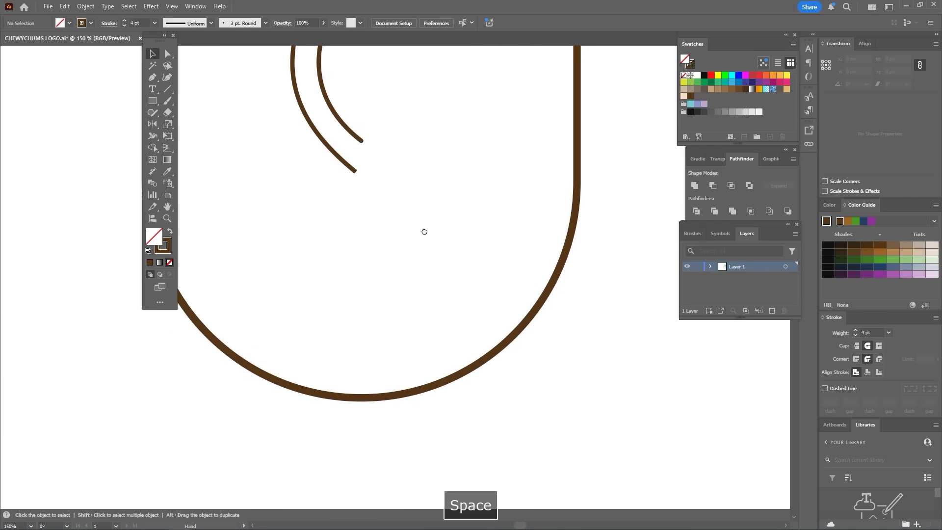
key(p)
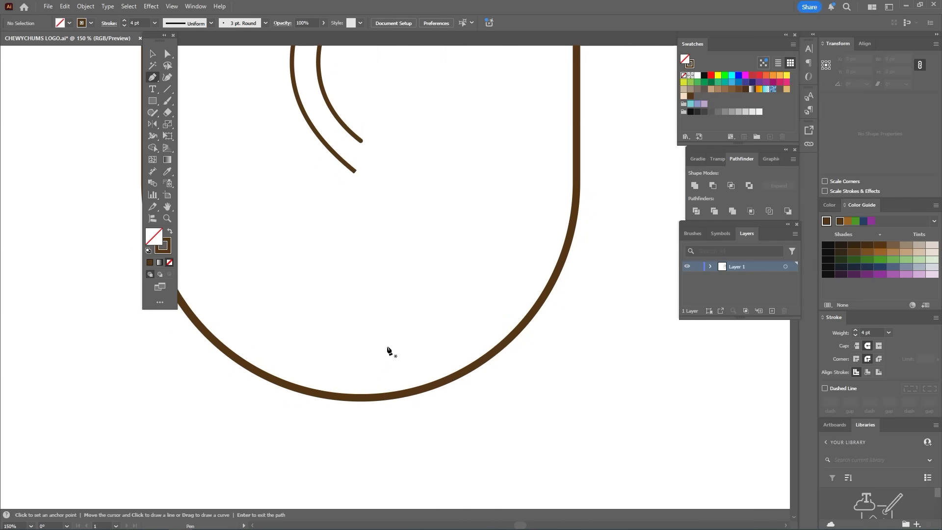
click(363, 397)
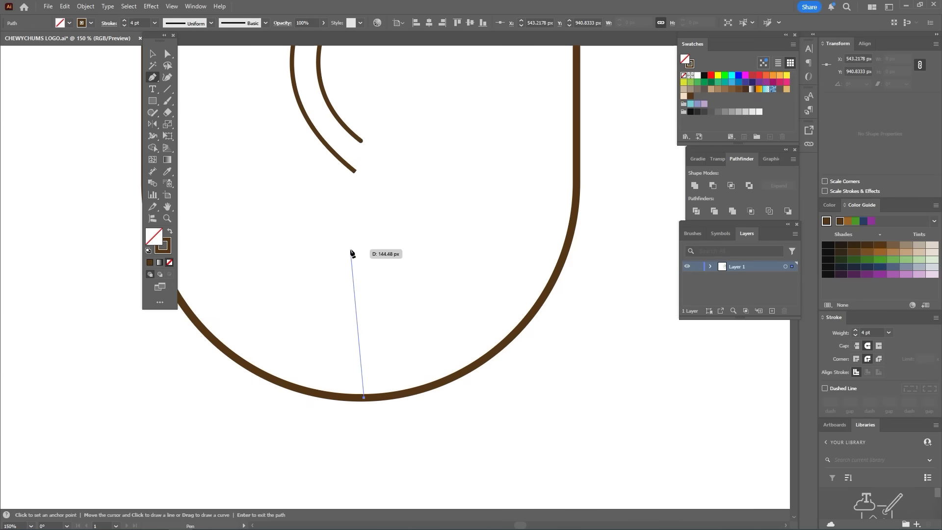
mouse_move(348, 245)
mouse_down()
mouse_move(310, 173)
mouse_move(292, 173)
mouse_move(296, 215)
mouse_move(289, 148)
mouse_move(268, 110)
mouse_move(272, 159)
mouse_up()
key(space)
scroll(273, 49, up, 3)
key(space)
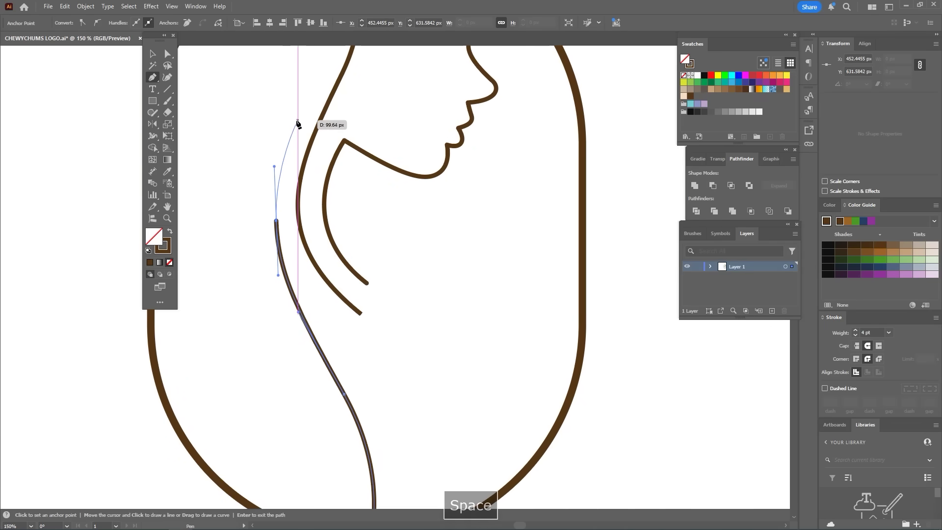
key(ctrl+z)
key(ctrl+z)
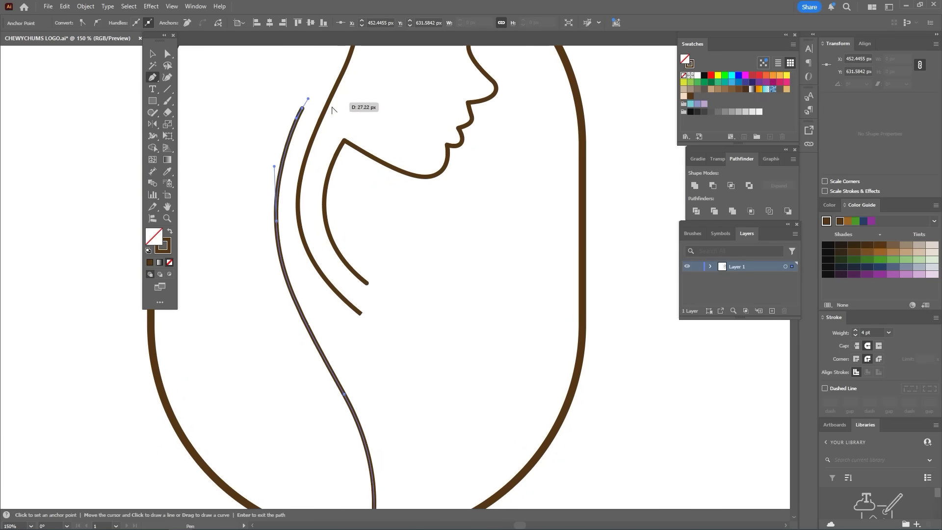
key(ctrl+z)
drag(415, 326, 375, 254)
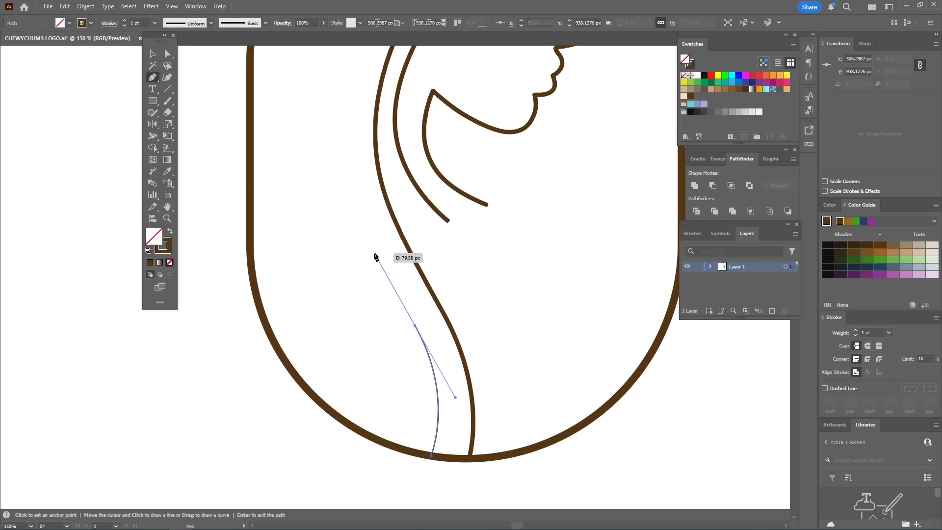
key(space)
drag(348, 148, 378, 249)
mouse_move(402, 141)
mouse_down()
mouse_move(444, 57)
mouse_move(452, 88)
mouse_up()
key(Return)
- Refine the strand's anchors so it flows smoothly down to the arch bottom
key(a)
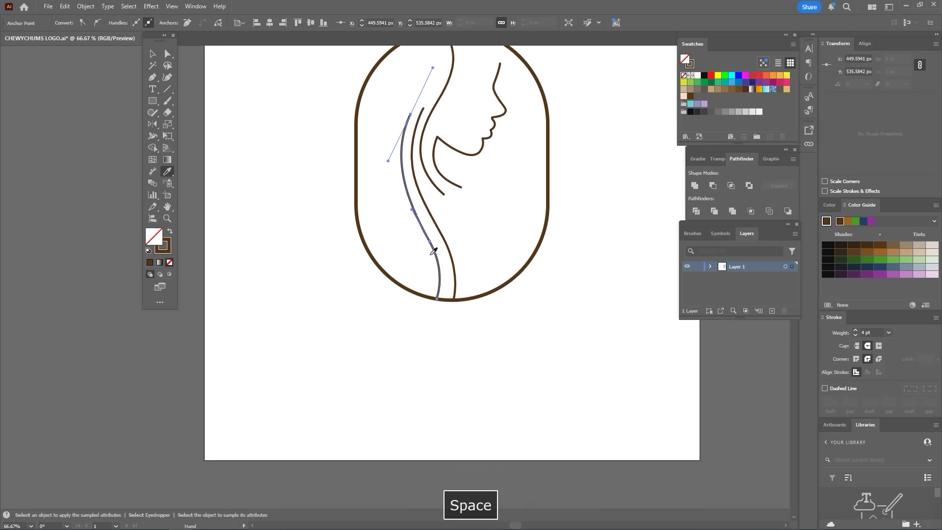
key(space)
drag(431, 503, 418, 256)
drag(446, 361, 454, 361)
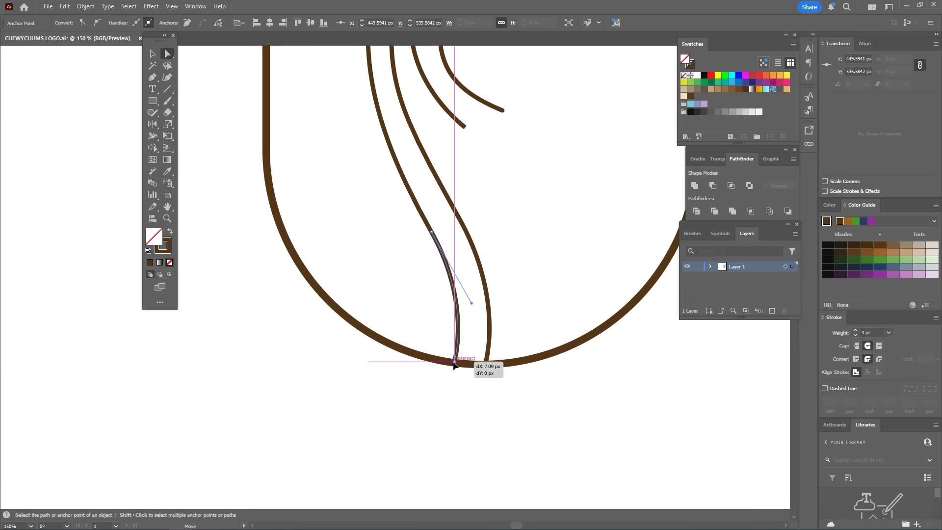
click(432, 231)
drag(431, 232, 435, 231)
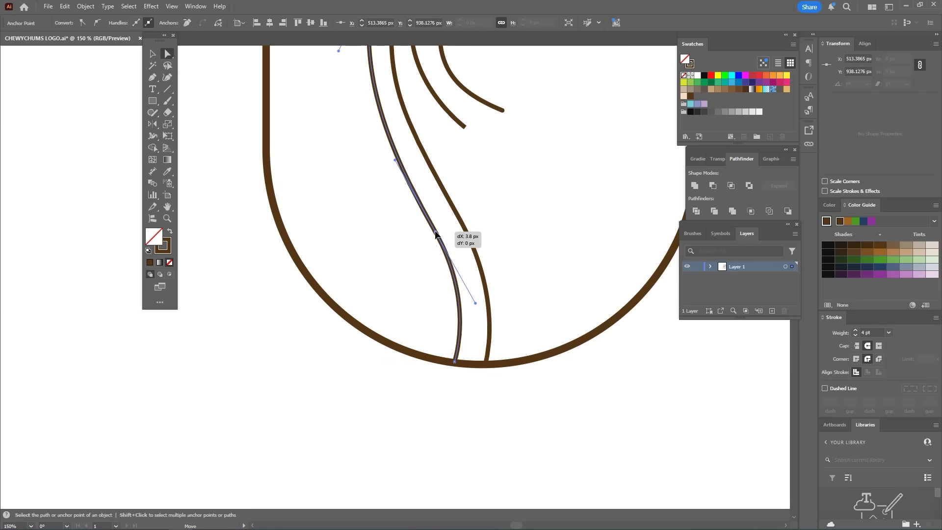
drag(474, 302, 472, 301)
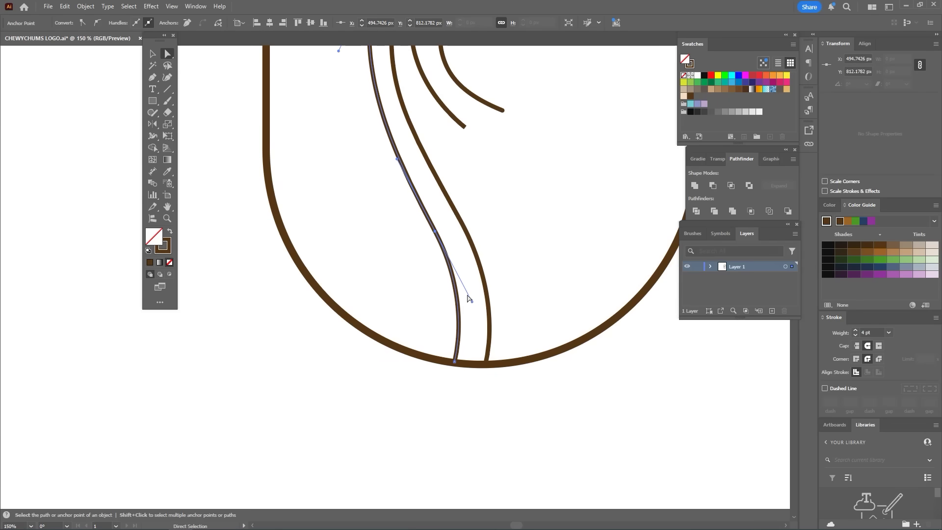
drag(436, 234, 436, 230)
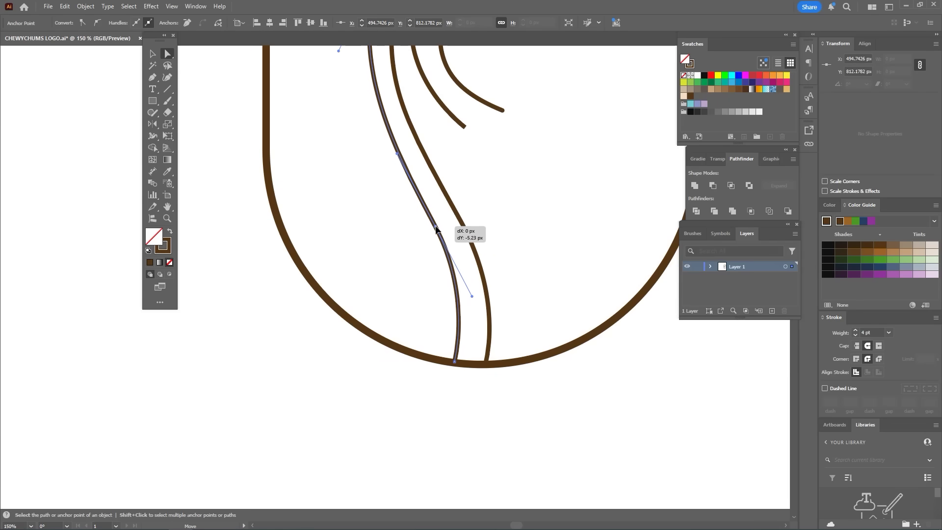
mouse_move(358, 64)
mouse_down()
mouse_move(373, 123)
mouse_move(349, 122)
mouse_up()
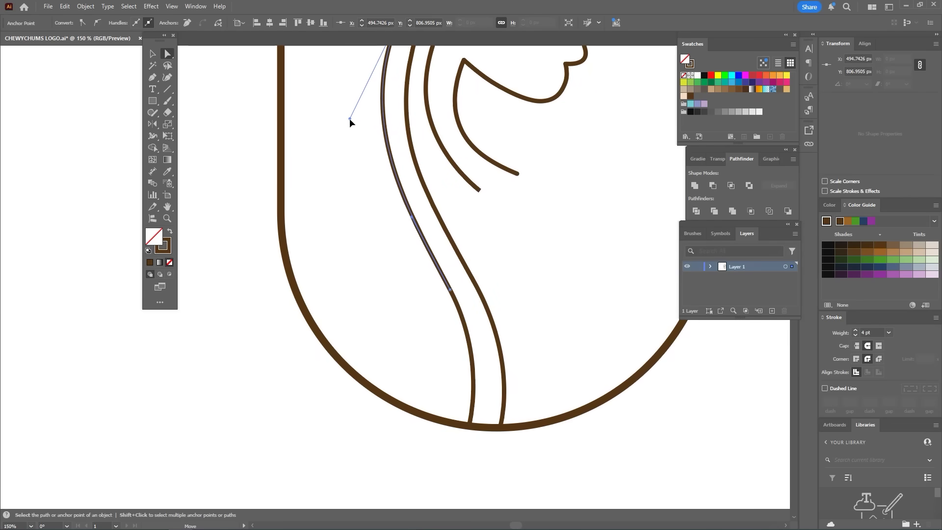
drag(388, 246, 394, 219)
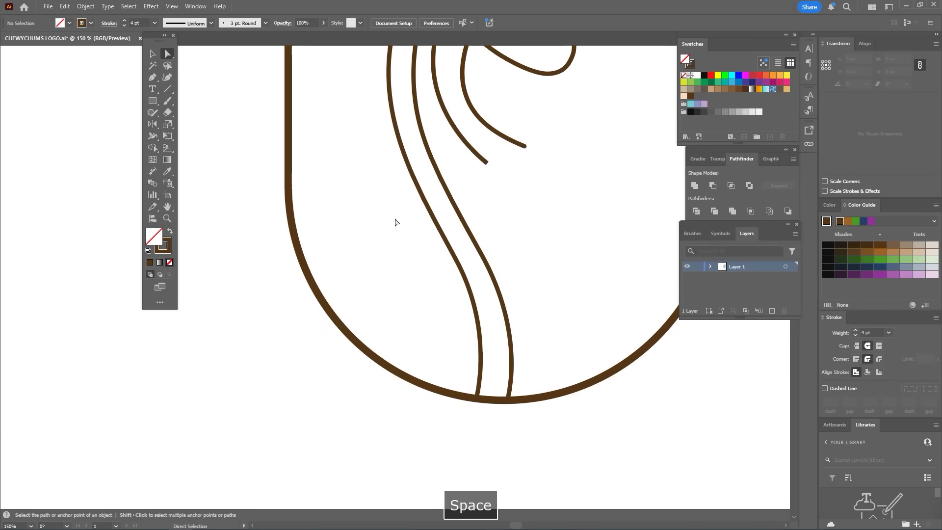
- Draw a curved strand from the S-curve down to the arch edge and adjust its ends
key(p)
drag(401, 265, 401, 217)
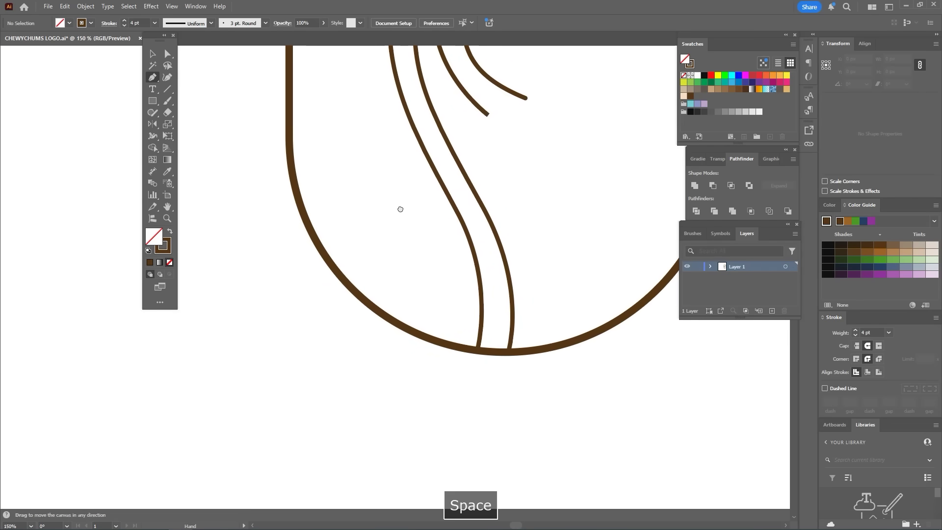
click(461, 221)
drag(436, 340, 410, 386)
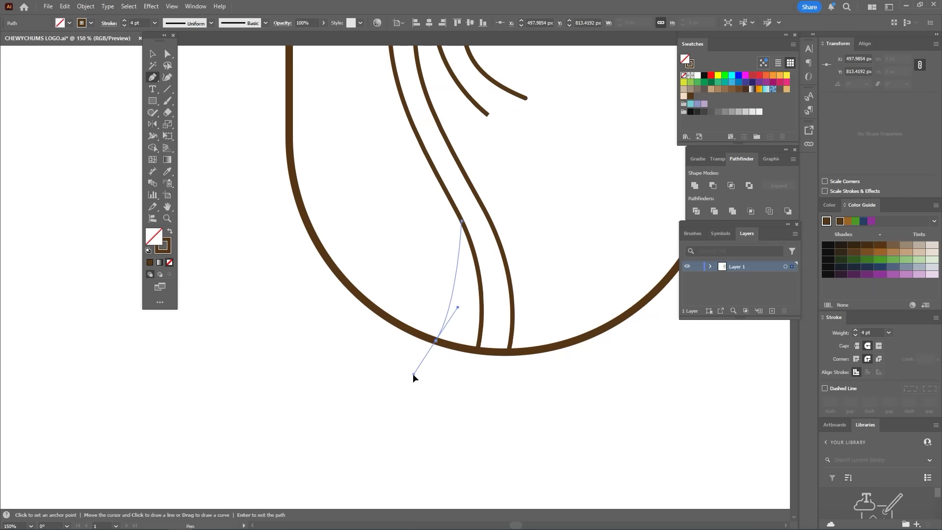
key(a)
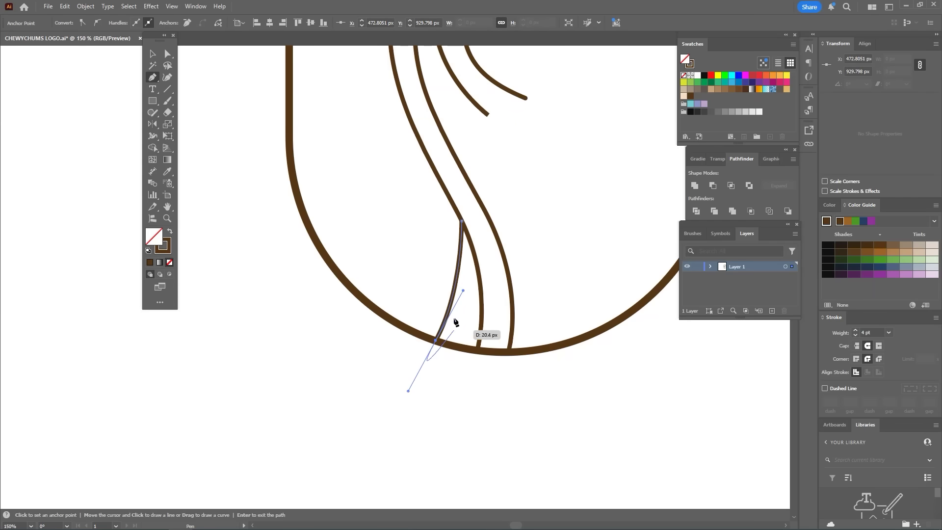
drag(461, 222, 458, 214)
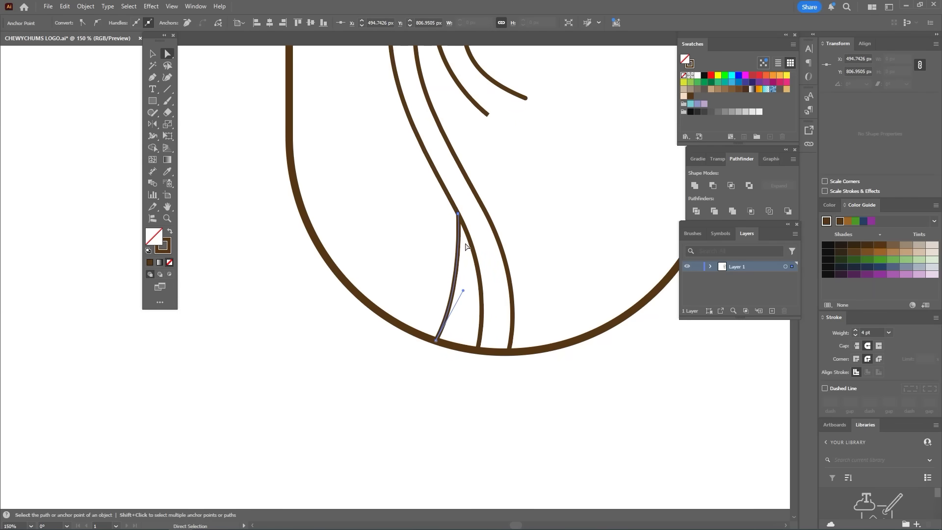
drag(436, 341, 436, 340)
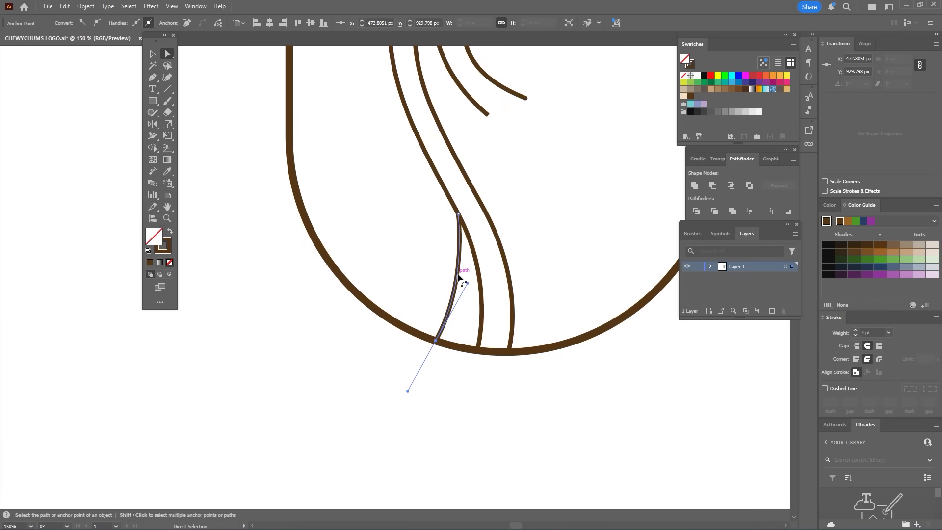
- Draw a second strand from the S-curve to the lower-left arch edge and reshape it
key(p)
click(438, 179)
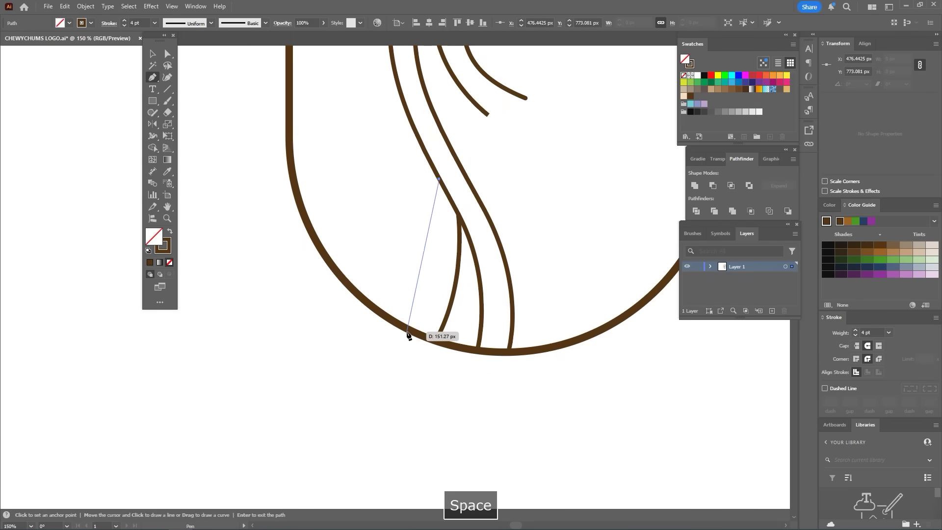
drag(399, 324, 361, 385)
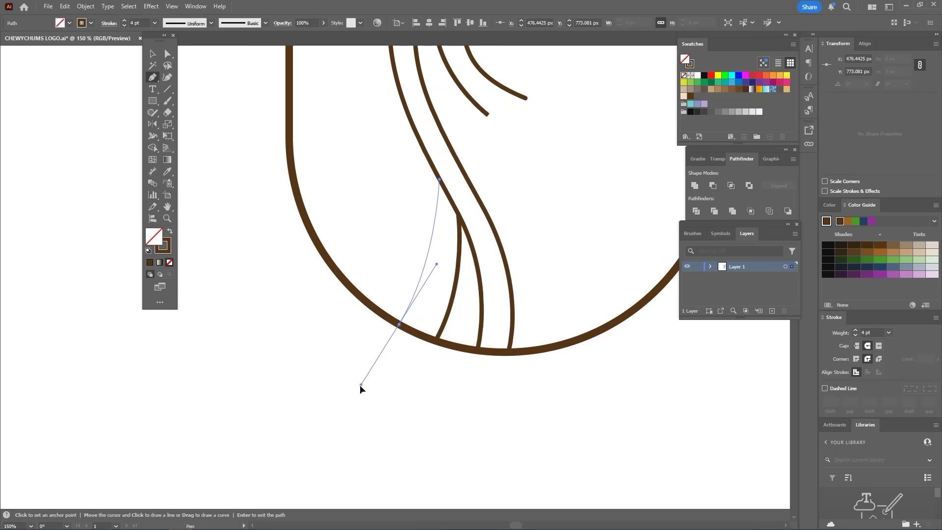
key(ctrl+z)
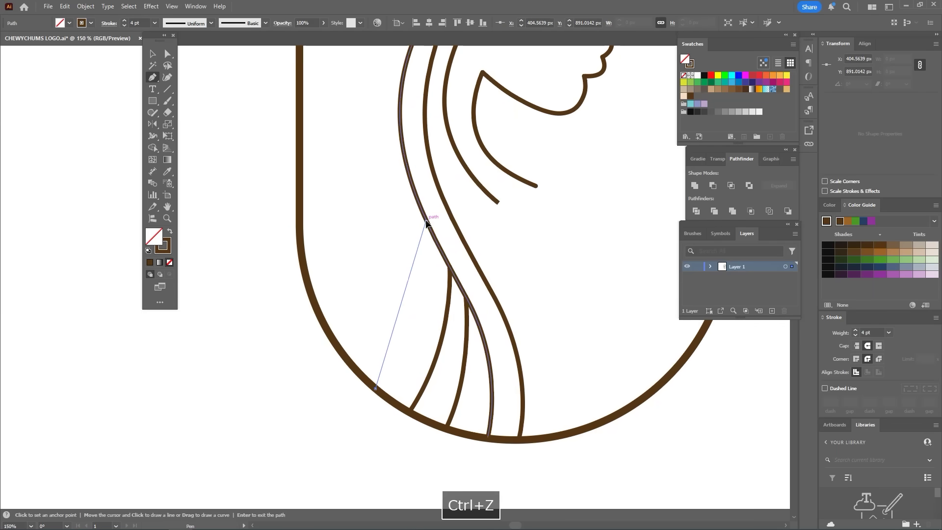
drag(414, 130, 415, 126)
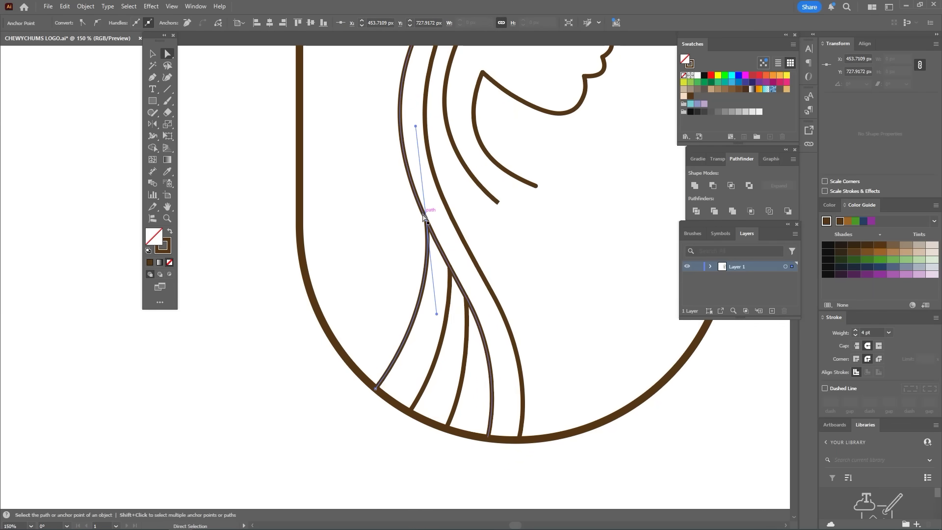
drag(426, 221, 423, 212)
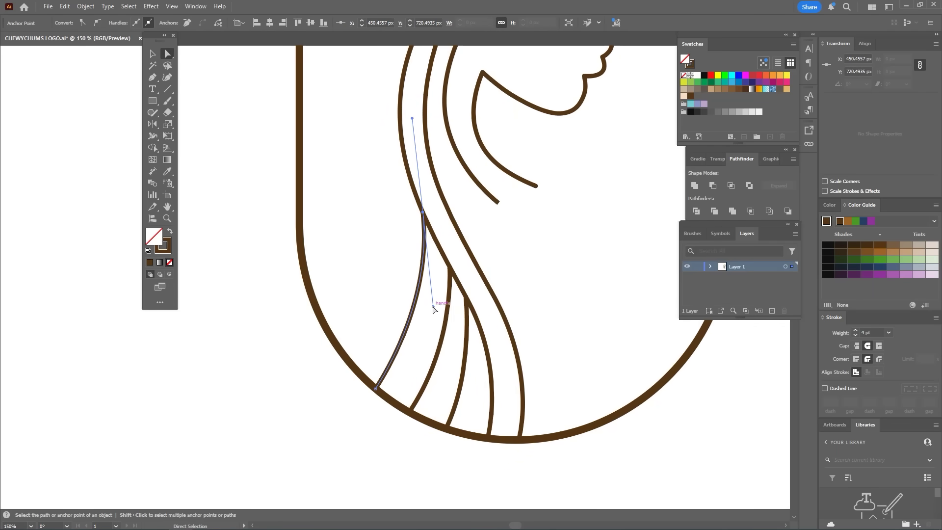
drag(433, 307, 442, 311)
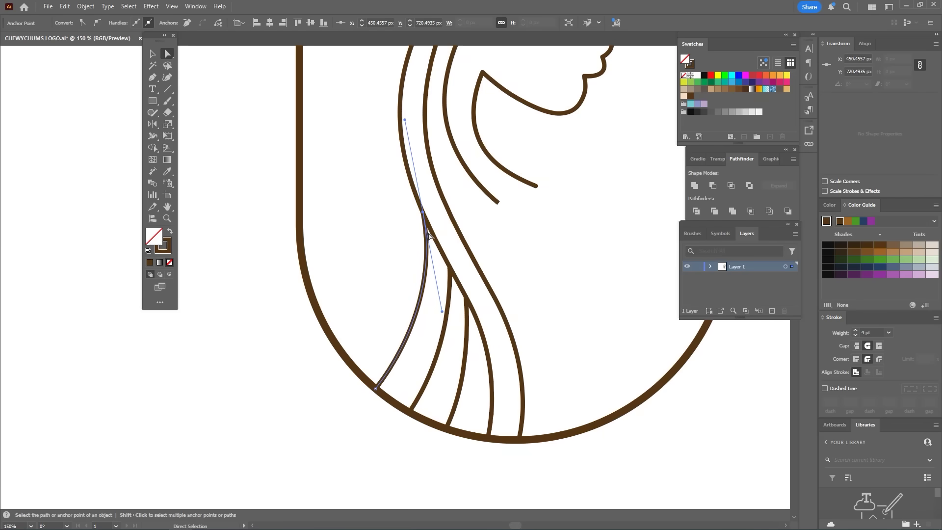
drag(422, 213, 403, 228)
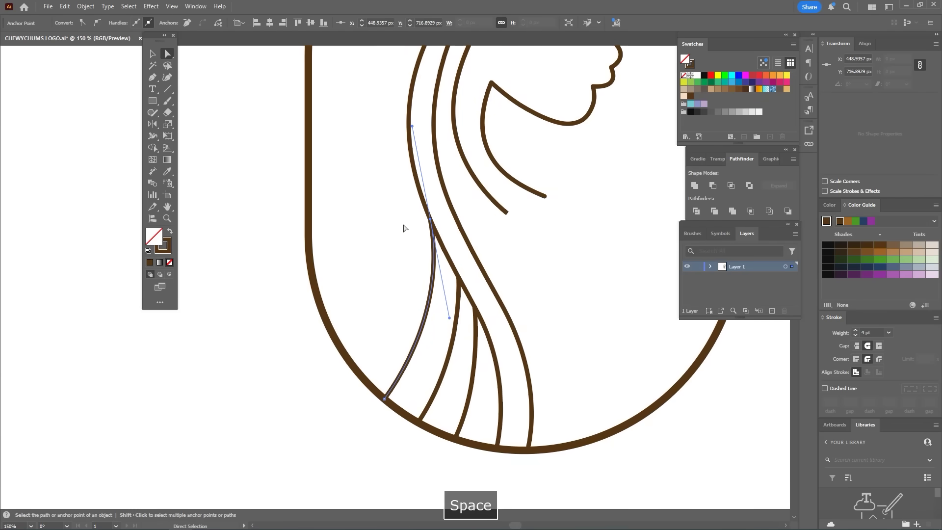
click(404, 228)
mouse_move(523, 279)
mouse_down()
mouse_move(505, 248)
mouse_move(467, 232)
mouse_up()
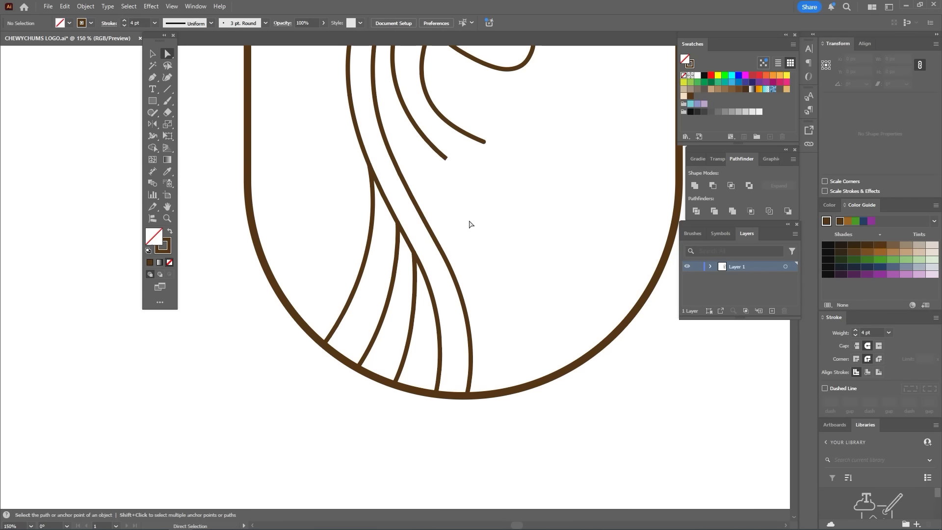
- Draw a shoulder curve from the hair strand to the arch's right edge and reshape it
key(p)
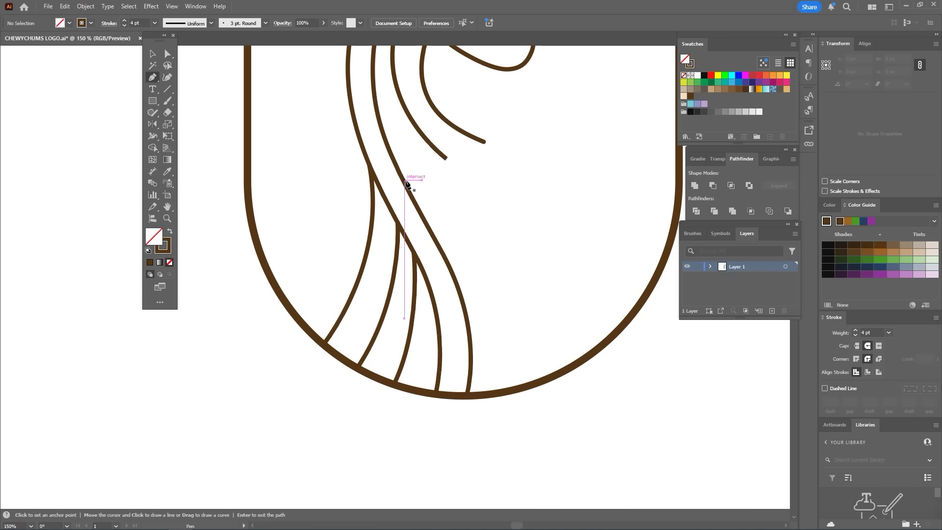
click(405, 181)
drag(529, 219, 578, 253)
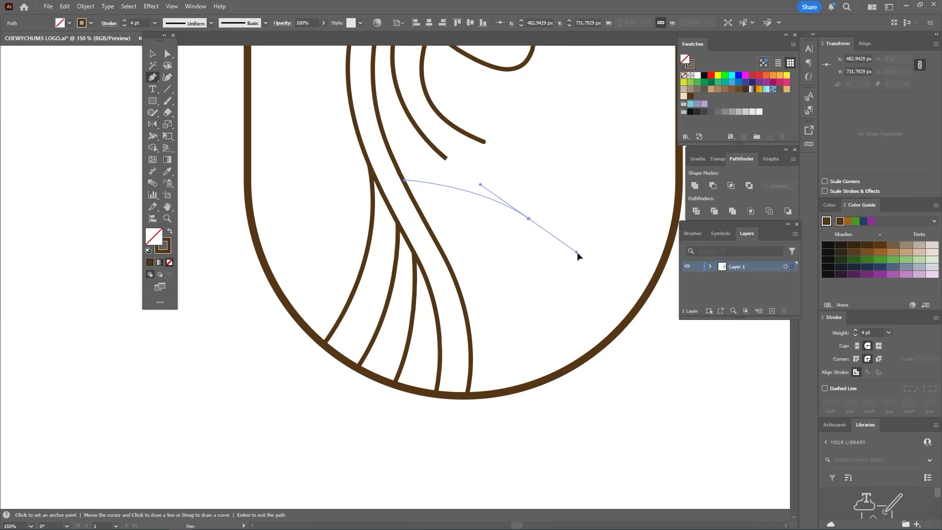
key(ctrl+z)
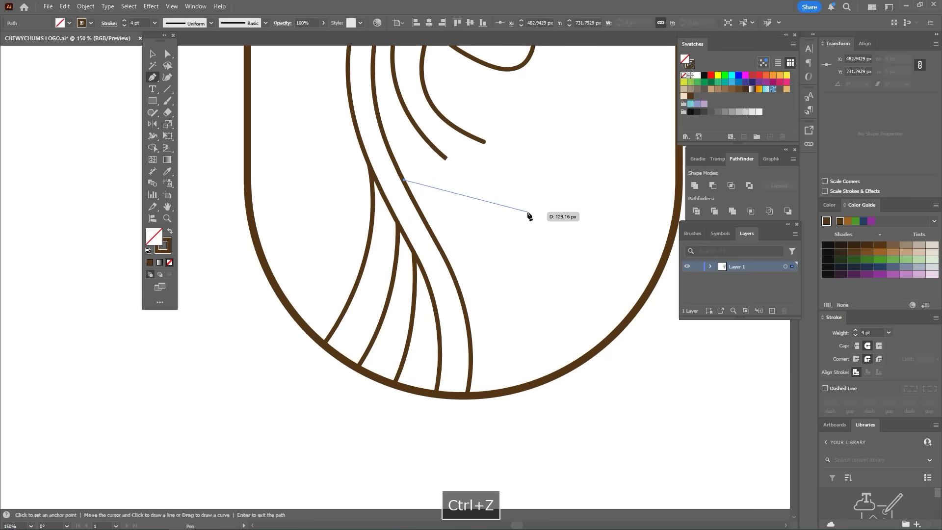
drag(565, 228, 567, 231)
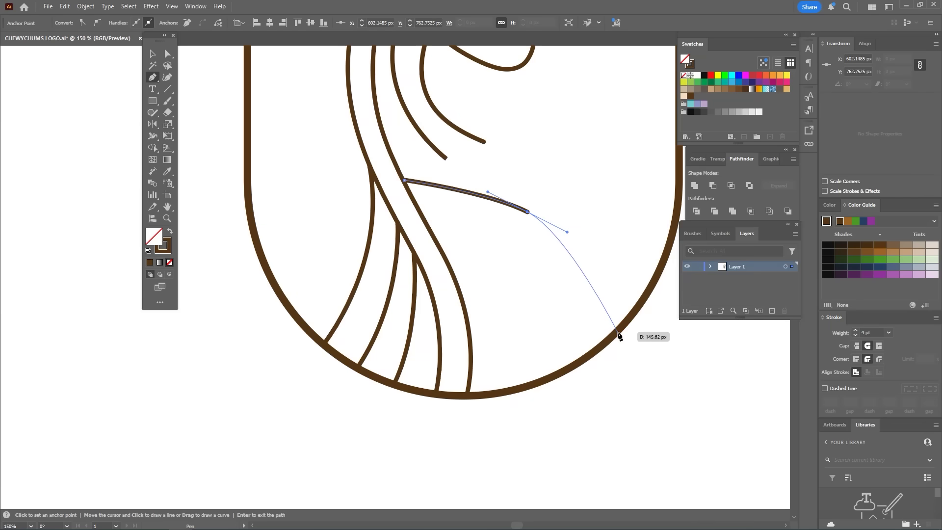
drag(616, 332, 676, 351)
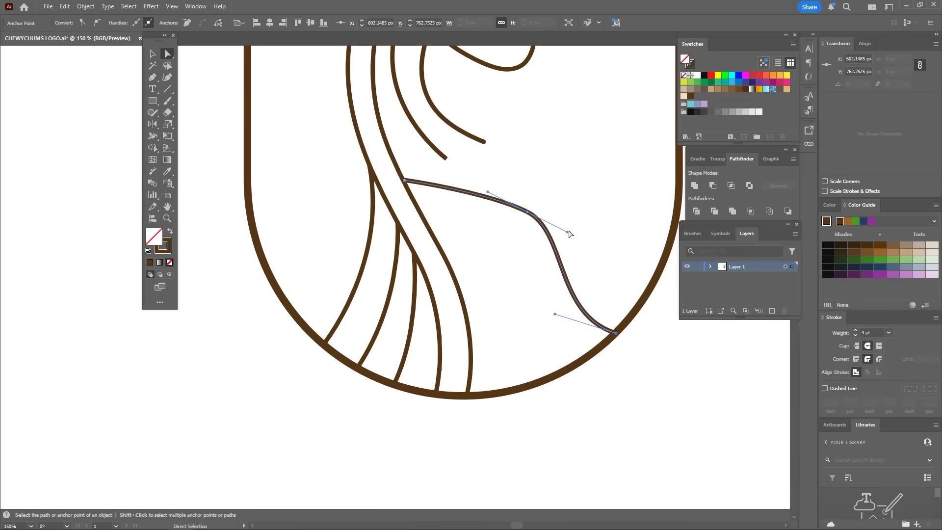
drag(568, 232, 575, 243)
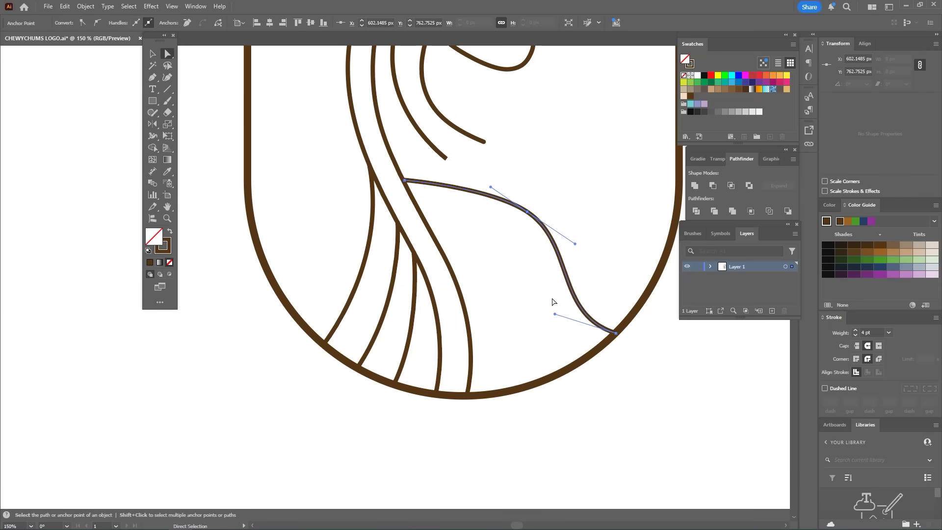
drag(555, 314, 561, 322)
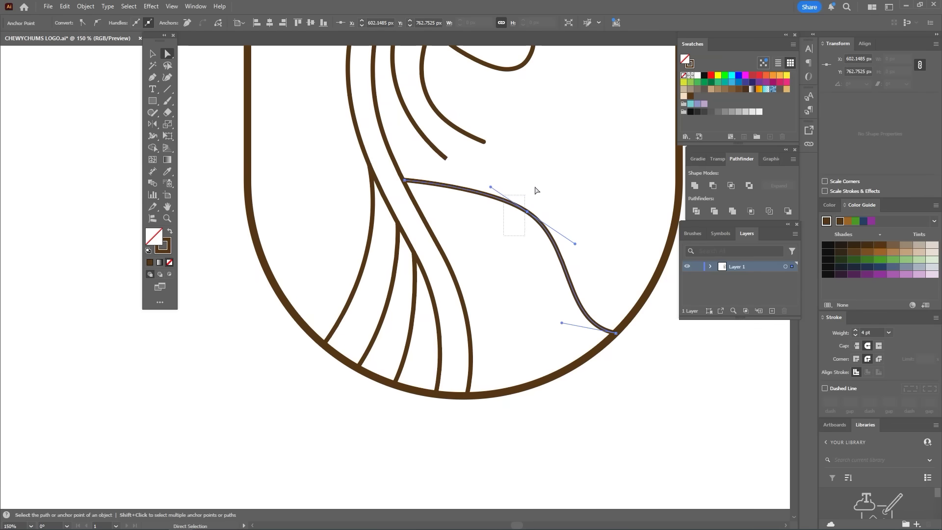
key(space)
drag(490, 187, 483, 180)
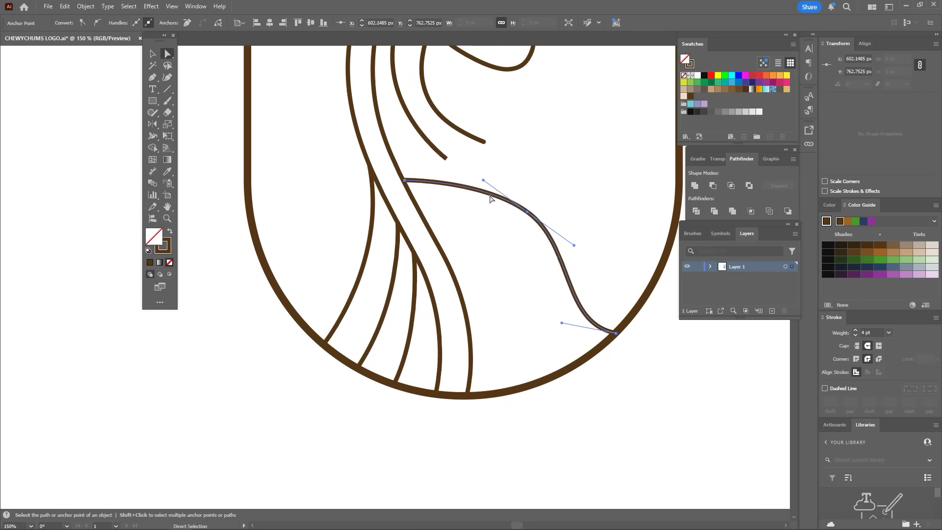
click(500, 239)
- Add a second shoulder curve beneath the first, branching off the hair strand, and refine it
key(p)
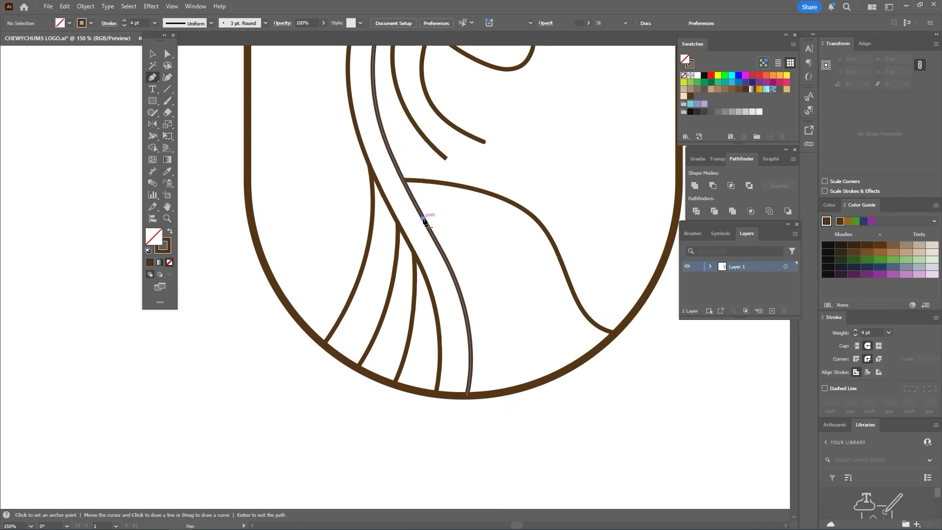
click(423, 218)
drag(542, 225, 593, 253)
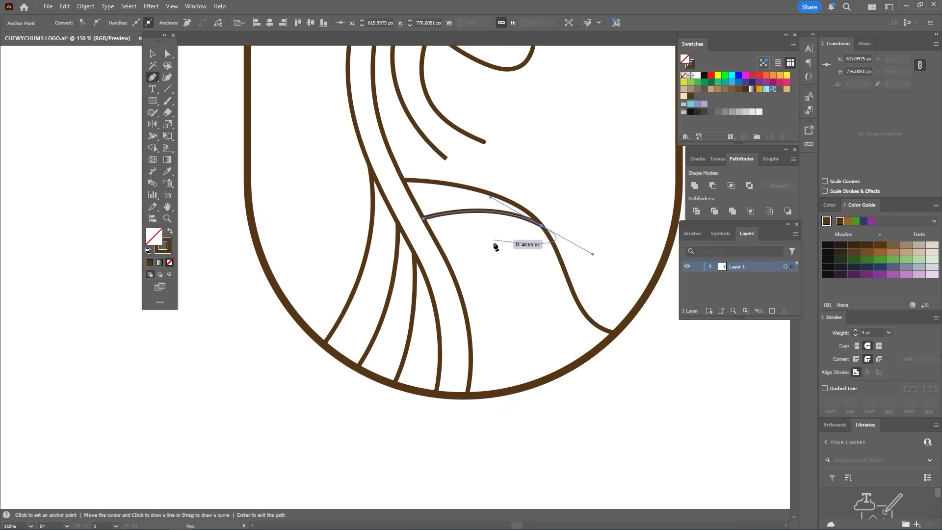
key(a)
drag(424, 220, 421, 211)
key(space)
drag(491, 198, 496, 202)
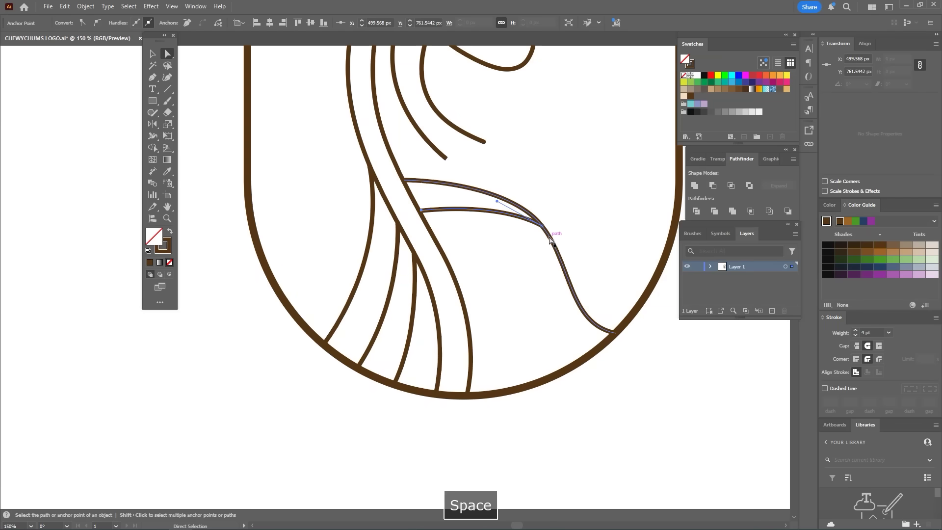
drag(549, 240, 595, 252)
click(521, 263)
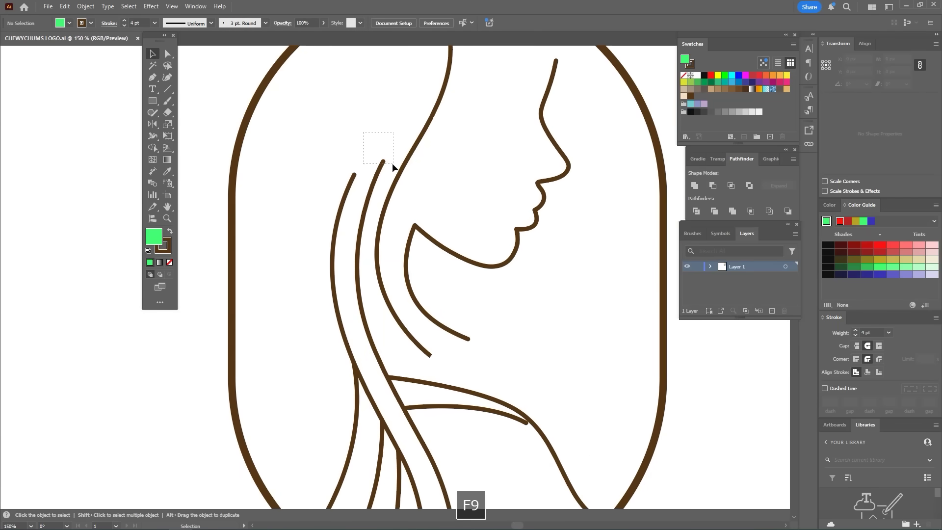
drag(392, 167, 384, 160)
- Drag the middle hair strand's top anchor up and to the left
key(a)
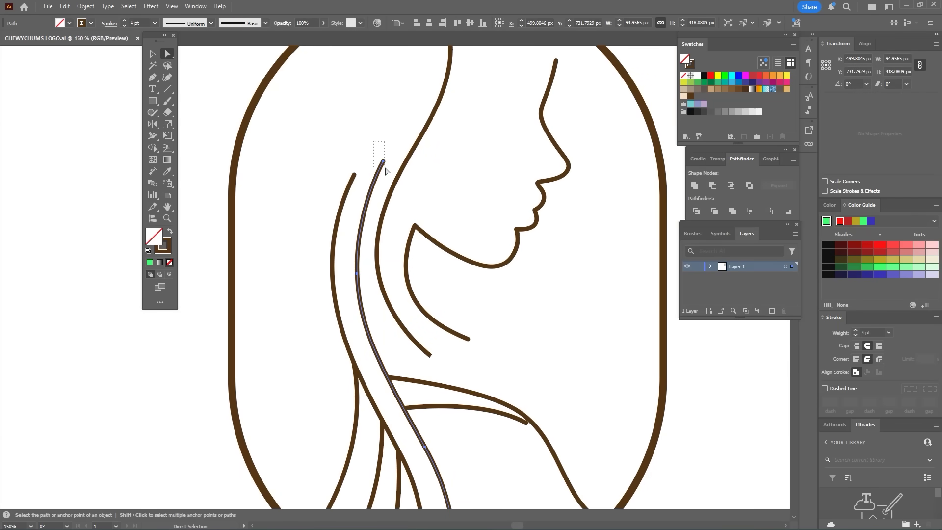
drag(359, 276, 352, 268)
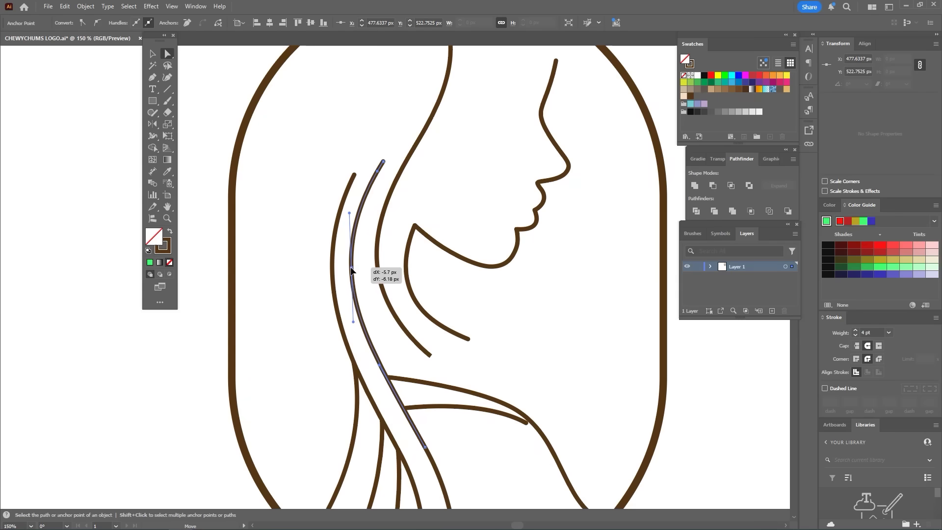
click(517, 294)
drag(533, 318, 523, 287)
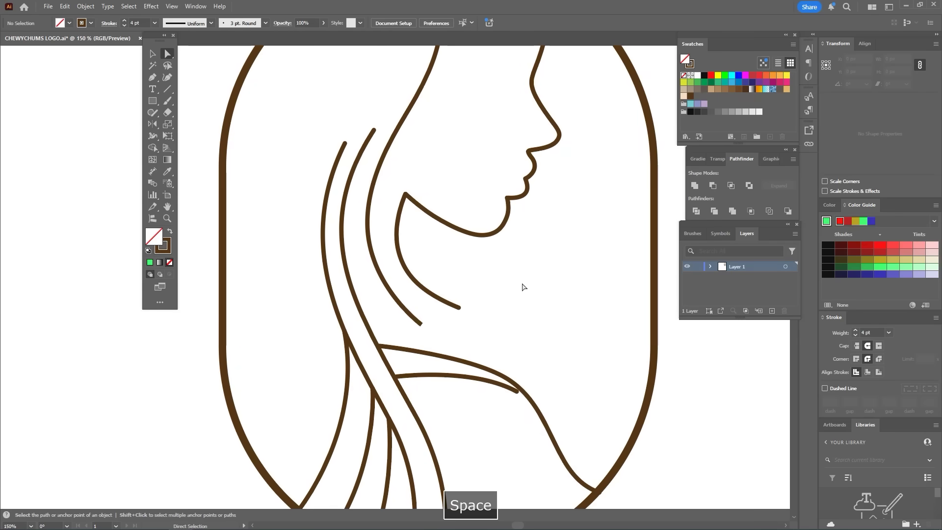
- Stretch the face profile taller so its neck ends lower, near the shoulders
key(v)
click(445, 300)
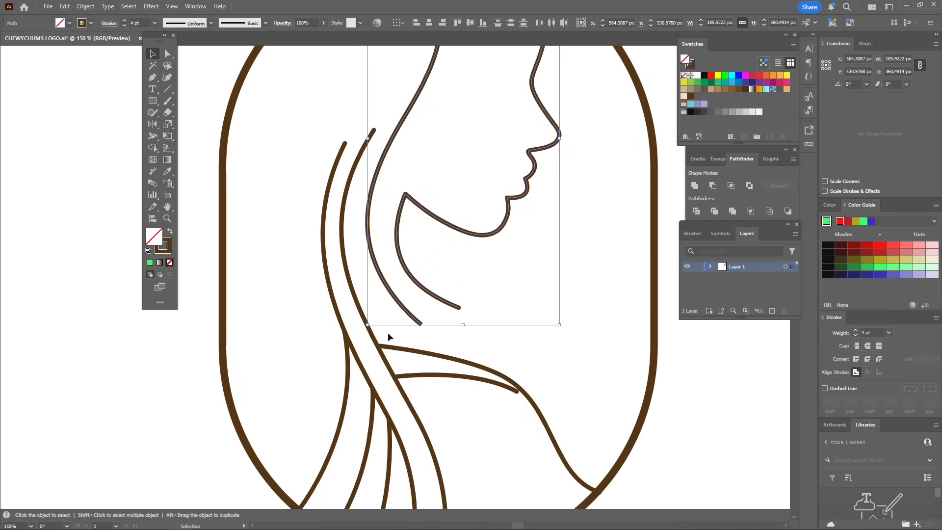
drag(367, 326, 352, 364)
key(ctrl+z)
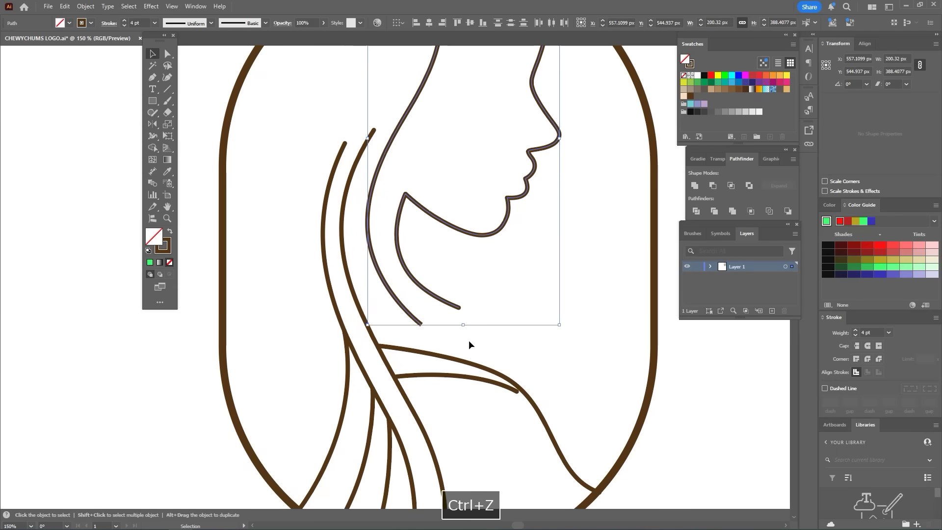
drag(464, 326, 466, 350)
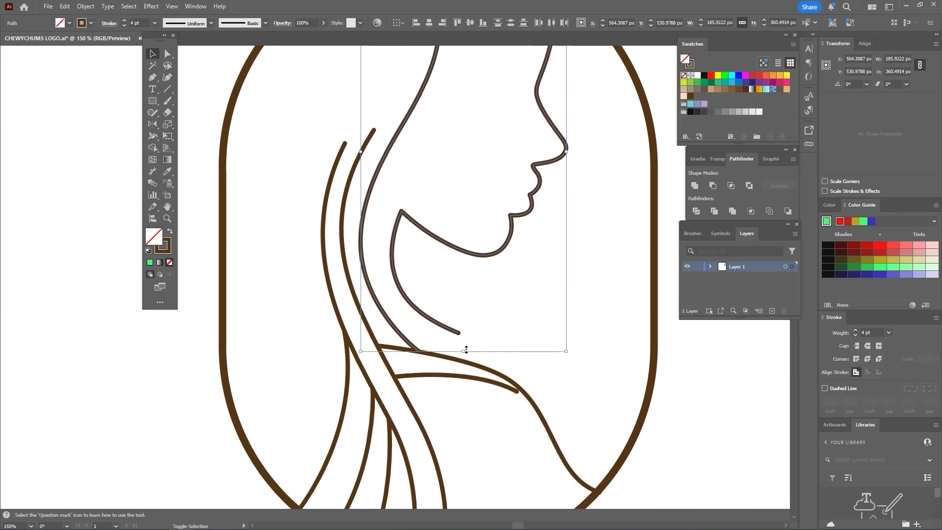
click(468, 417)
- Move an anchor on the lower shoulder line and reshape its curve
alt+scroll(456, 324, down, 1)
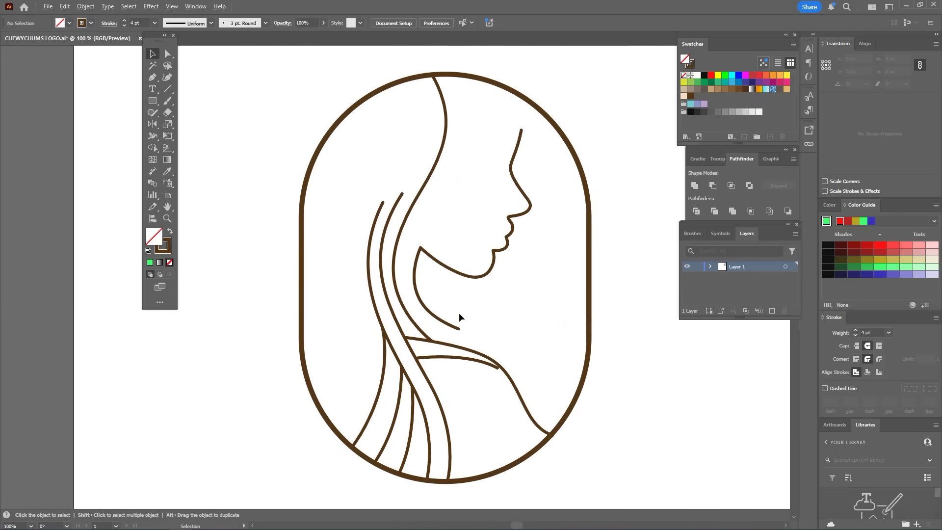
drag(460, 295, 464, 278)
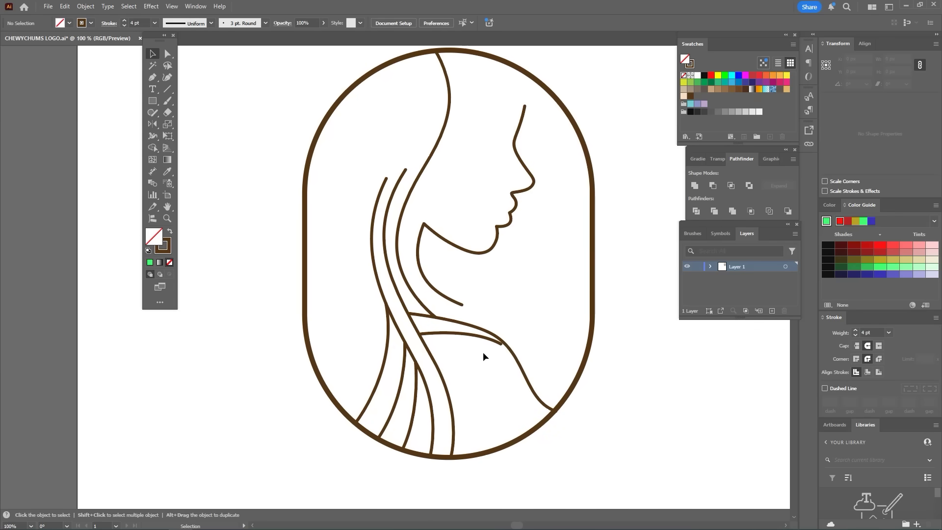
alt+scroll(501, 346, up, 1)
key(a)
drag(512, 342, 518, 343)
drag(473, 317, 463, 319)
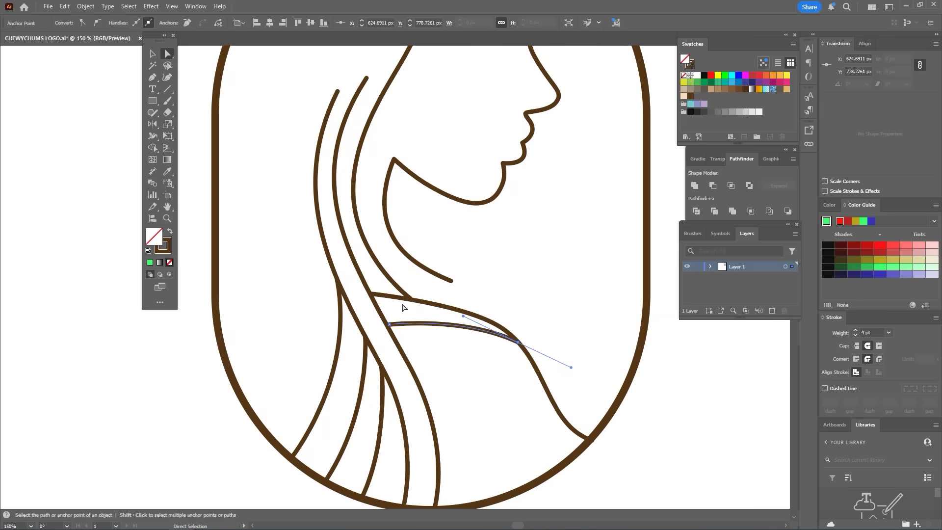
- Refine the lower shoulder curve's bend and shift its right end slightly
alt+scroll(399, 301, up, 1)
drag(471, 387, 406, 297)
click(440, 288)
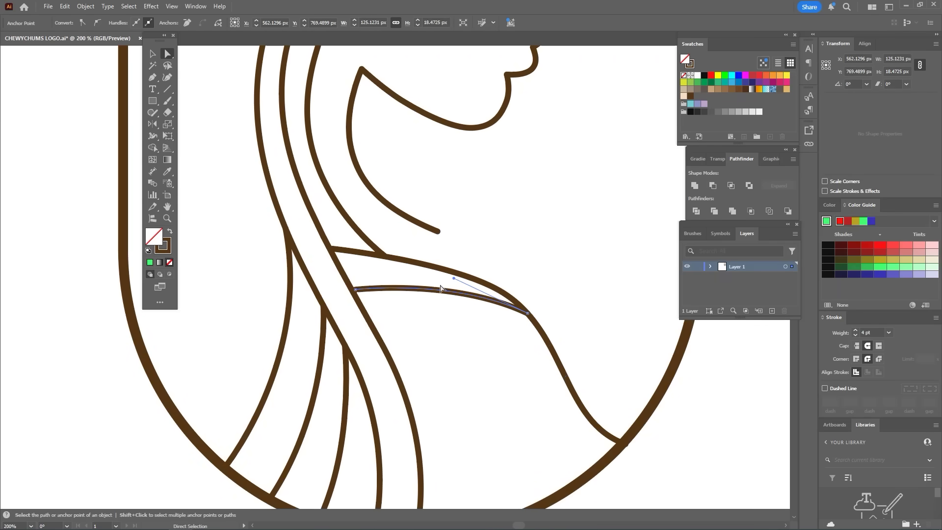
drag(454, 278, 465, 283)
alt+scroll(528, 316, up, 1)
drag(530, 314, 535, 318)
drag(436, 267, 449, 267)
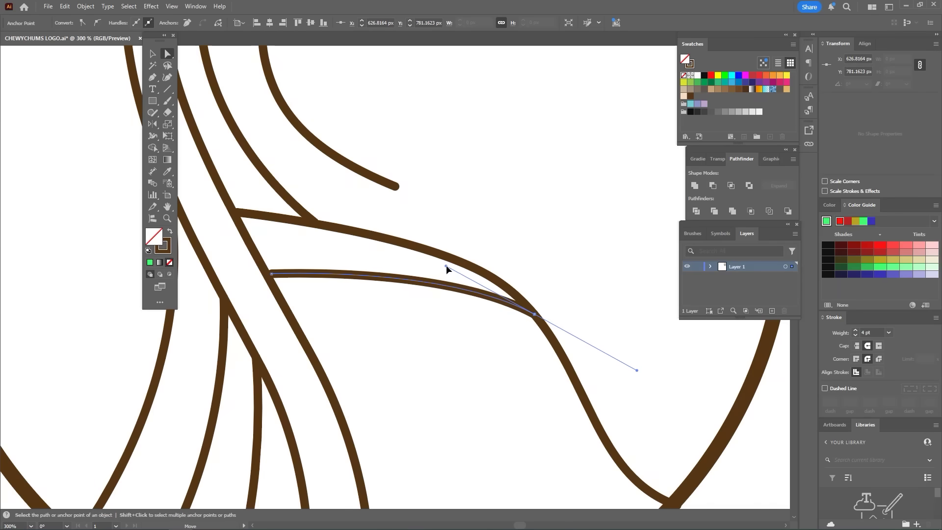
click(431, 335)
- Stretch the face profile path taller by dragging its bottom edge down
alt+scroll(432, 327, down, 2)
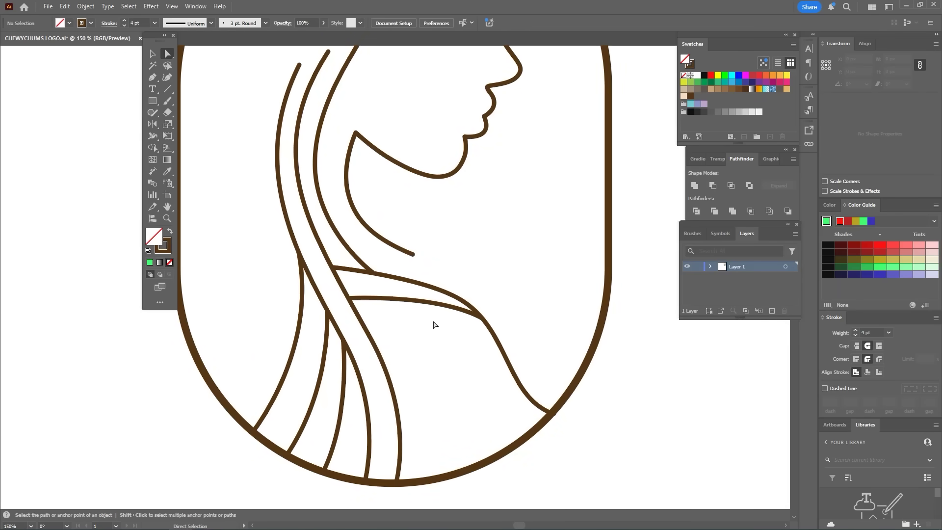
click(413, 254)
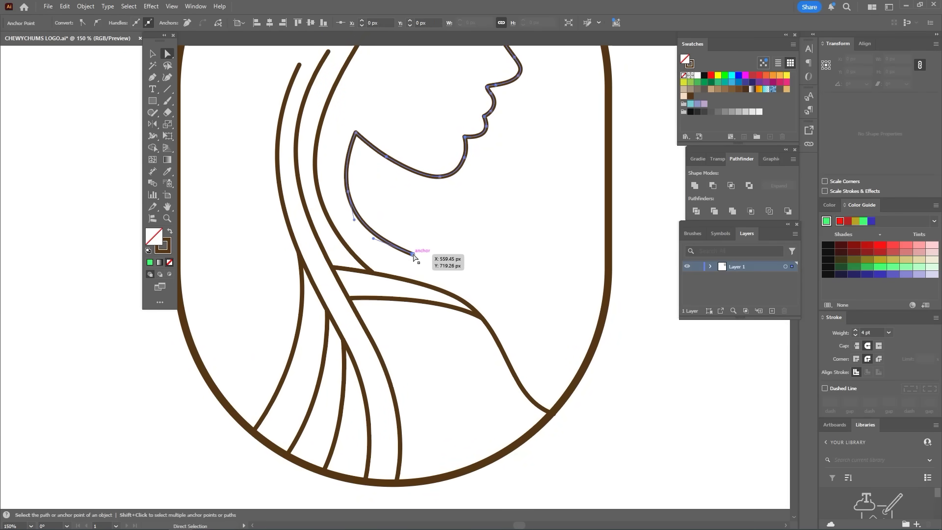
key(v)
alt+scroll(411, 258, up, 1)
drag(420, 338, 420, 350)
- Extend the profile's neck line down until it touches the upper shoulder line
key(a)
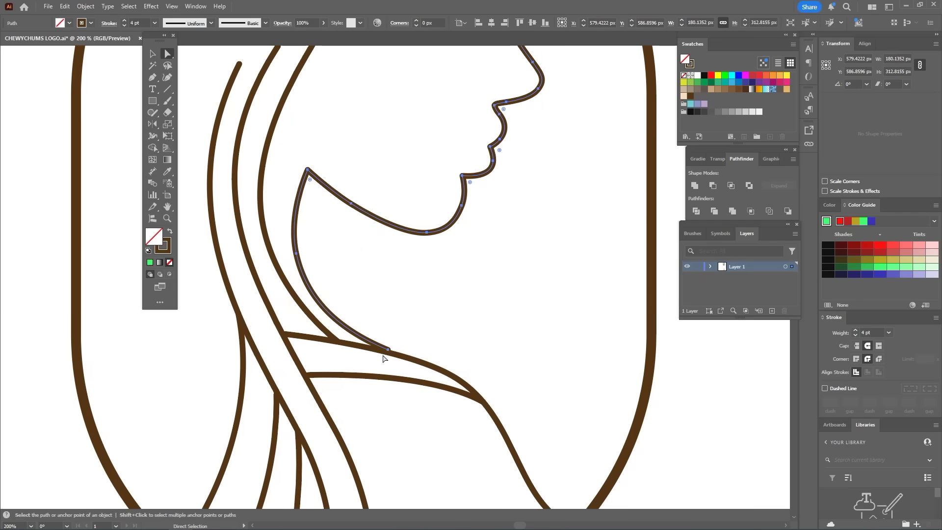
alt+scroll(391, 349, up, 1)
alt+scroll(424, 326, down, 1)
key(v)
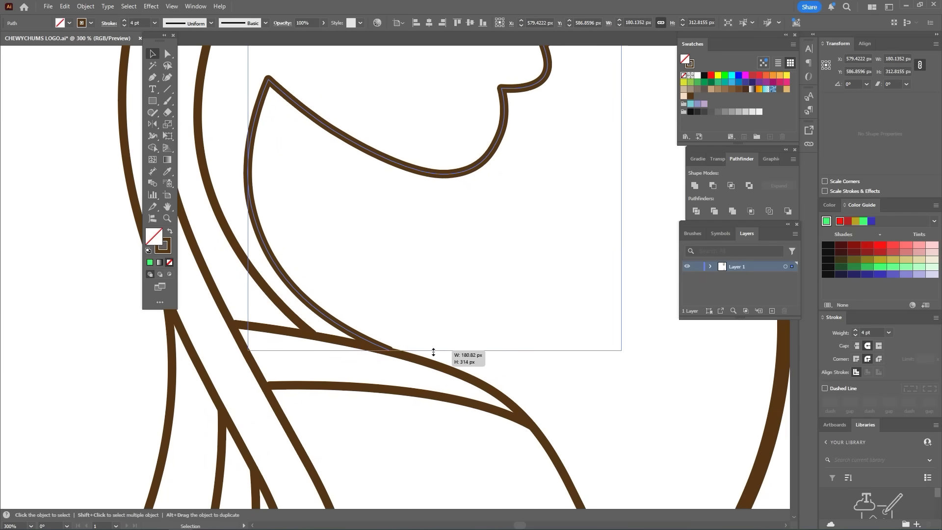
drag(433, 347, 433, 351)
click(428, 311)
alt+scroll(428, 311, down, 1)
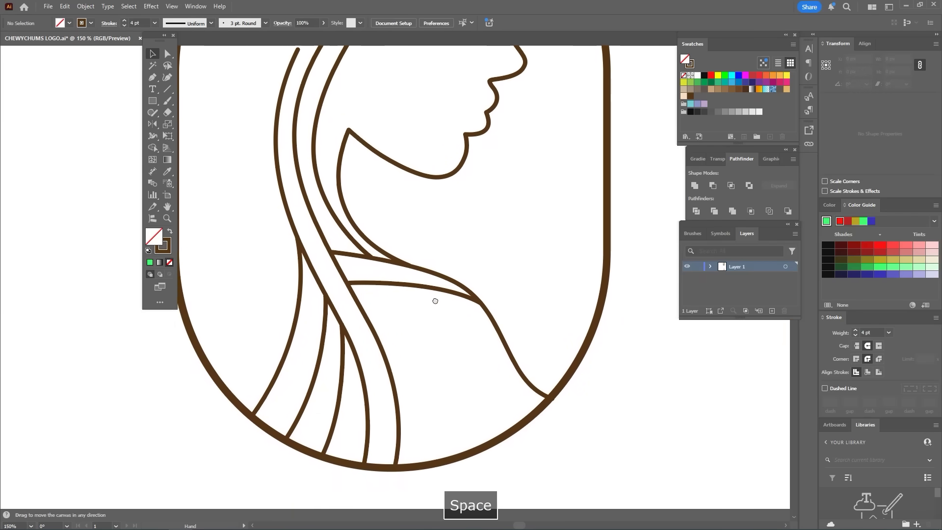
drag(429, 309, 429, 334)
- Draw two curved neck lines running down from the face outline and chin
key(p)
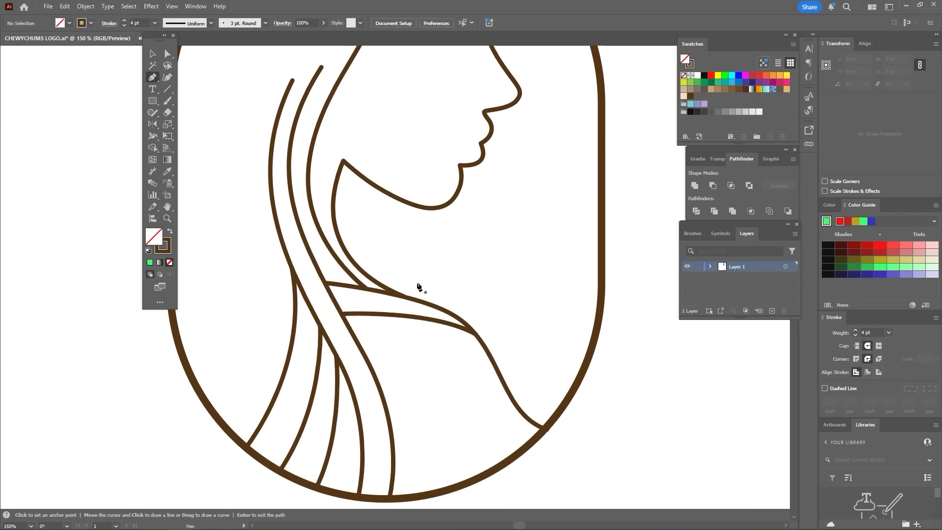
click(361, 177)
alt+scroll(368, 266, up, 1)
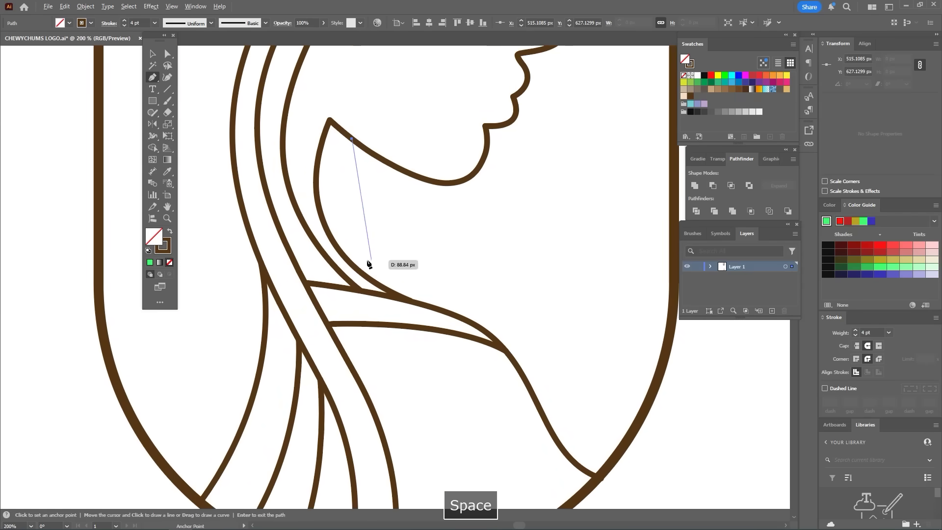
drag(355, 265, 377, 312)
drag(434, 305, 402, 287)
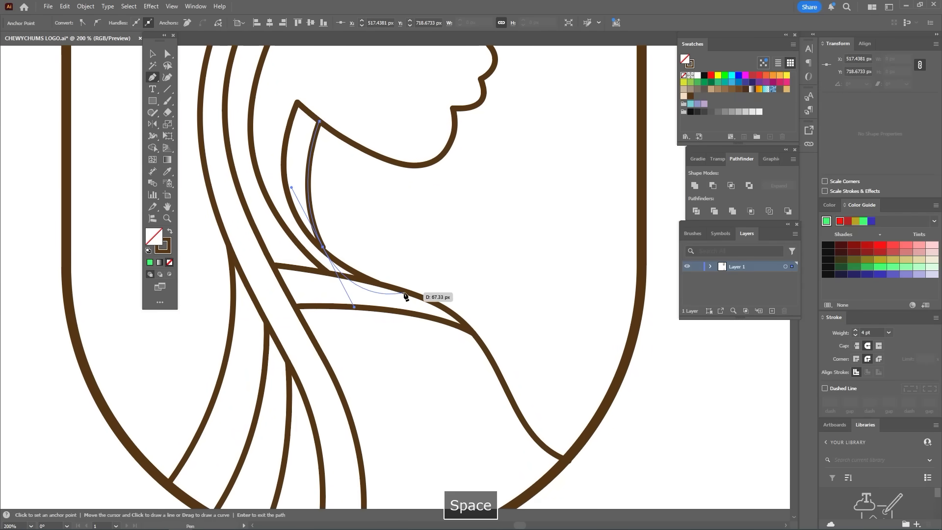
key(Return)
click(342, 137)
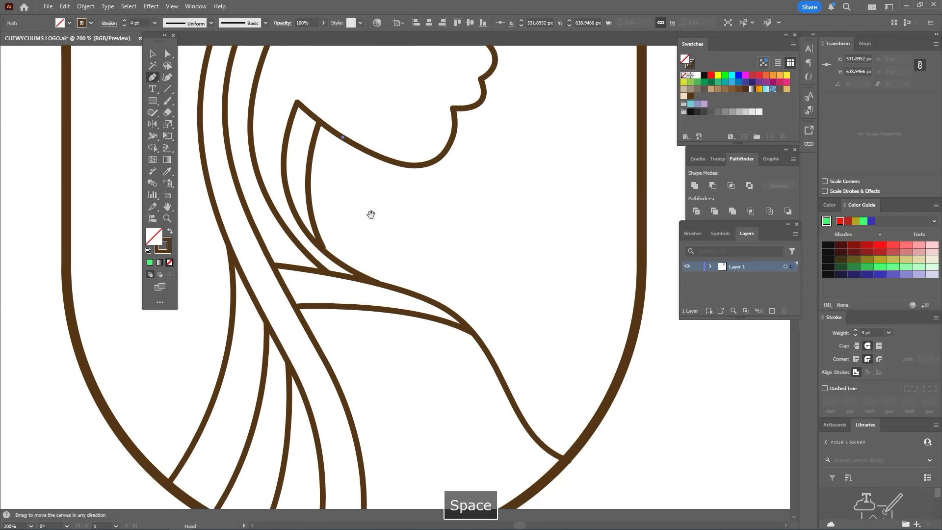
drag(363, 278, 395, 324)
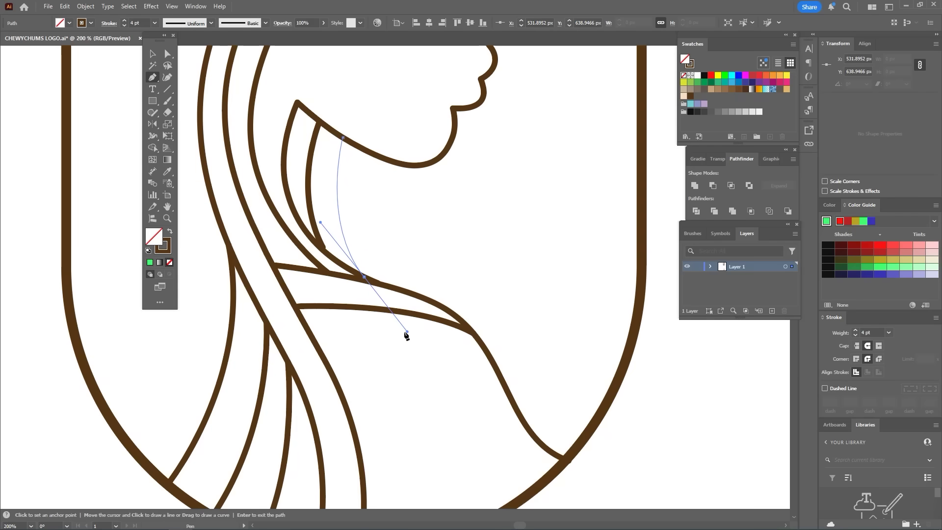
key(Return)
- Draw a throat curve from the badge's right edge up to below the chin
click(599, 412)
drag(530, 286, 479, 246)
drag(458, 203, 462, 273)
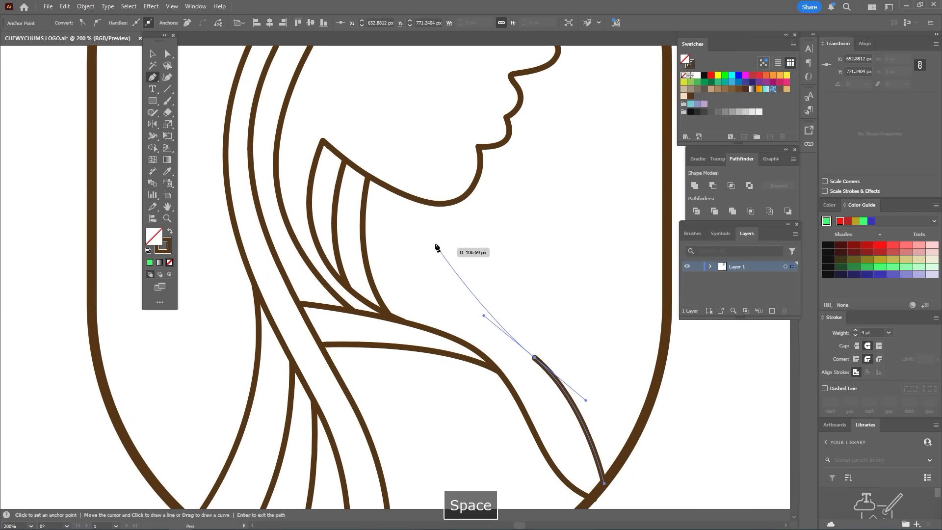
mouse_move(409, 204)
mouse_down()
mouse_move(412, 236)
mouse_move(403, 181)
mouse_move(421, 117)
mouse_up()
key(ctrl+minus)
- Reshape the long throat curve and nudge its middle anchor slightly left
key(a)
drag(515, 308, 493, 337)
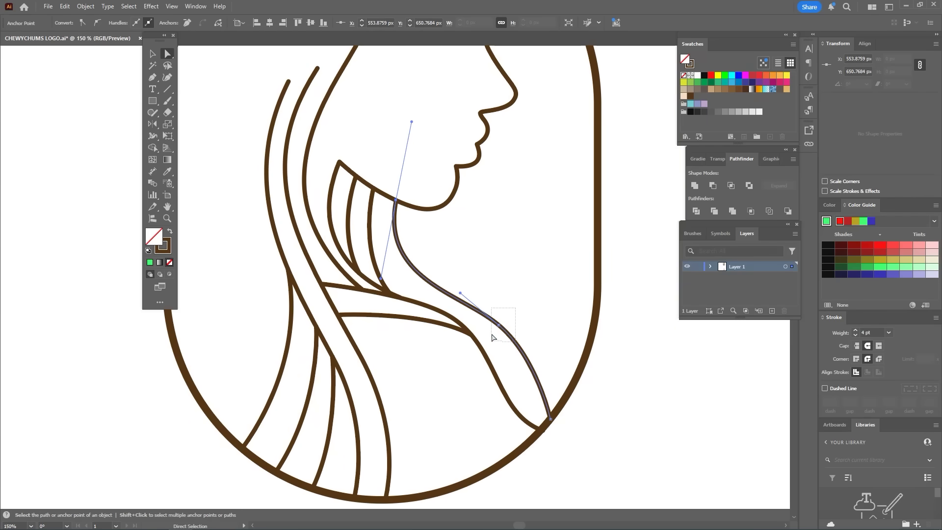
drag(460, 293, 444, 286)
key(space)
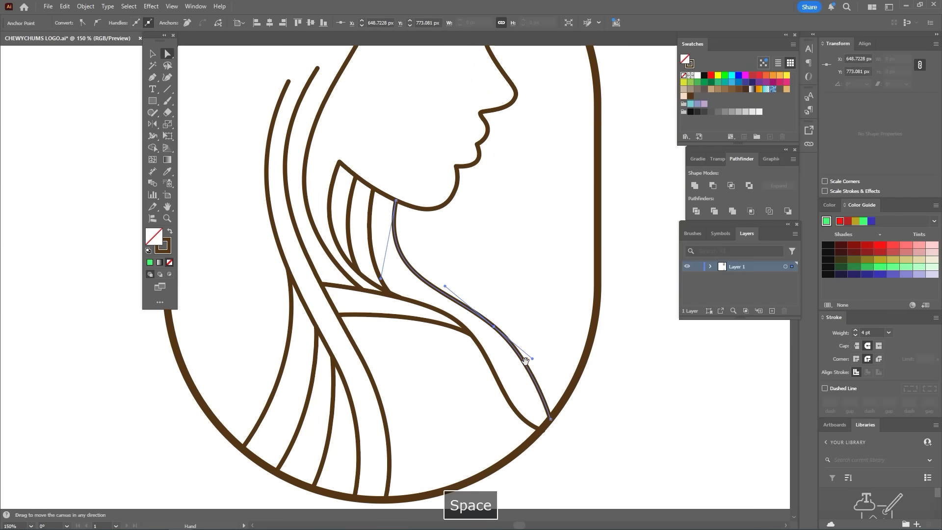
drag(492, 326, 488, 329)
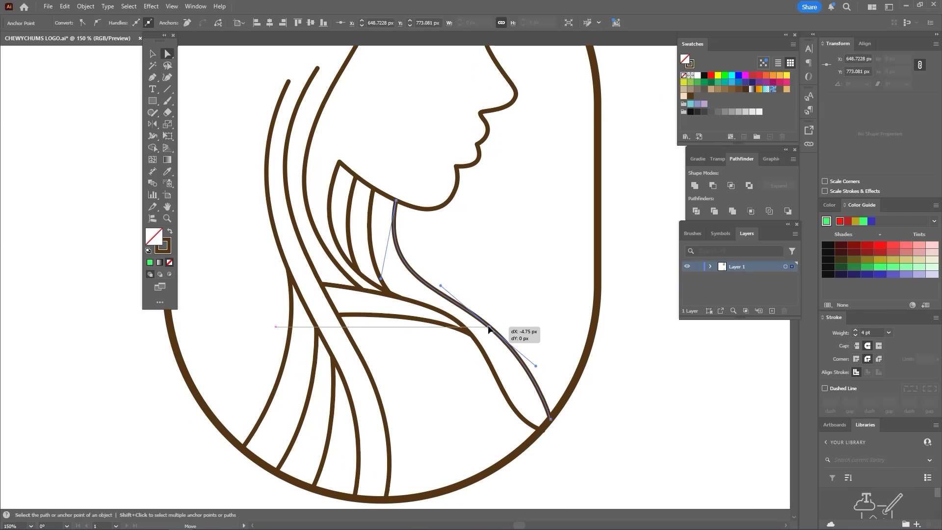
click(499, 284)
- Start a new curve running from the neck toward the shoulder
key(p)
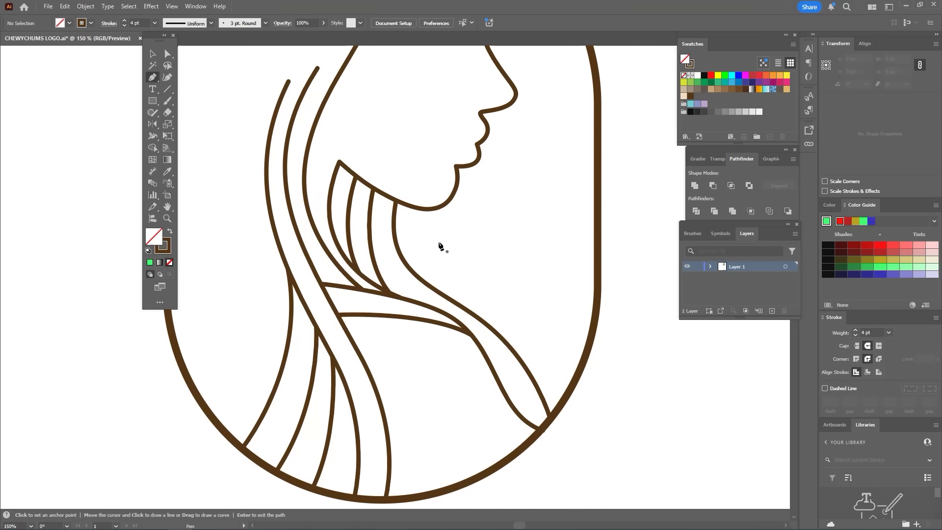
click(483, 314)
mouse_move(423, 196)
mouse_down()
mouse_move(422, 262)
mouse_move(424, 240)
mouse_up()
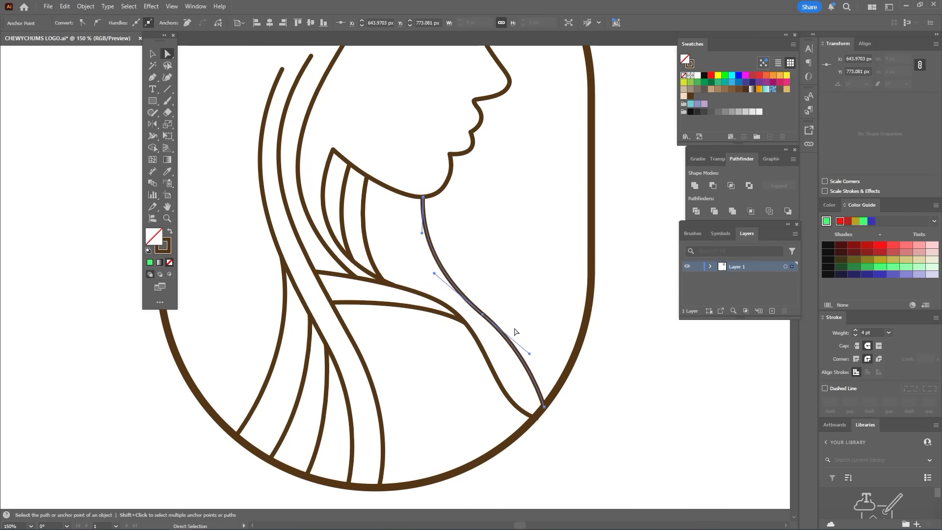
- Adjust the neck line's bend, then draw another curved path down the neck
drag(529, 354, 536, 355)
click(511, 274)
key(p)
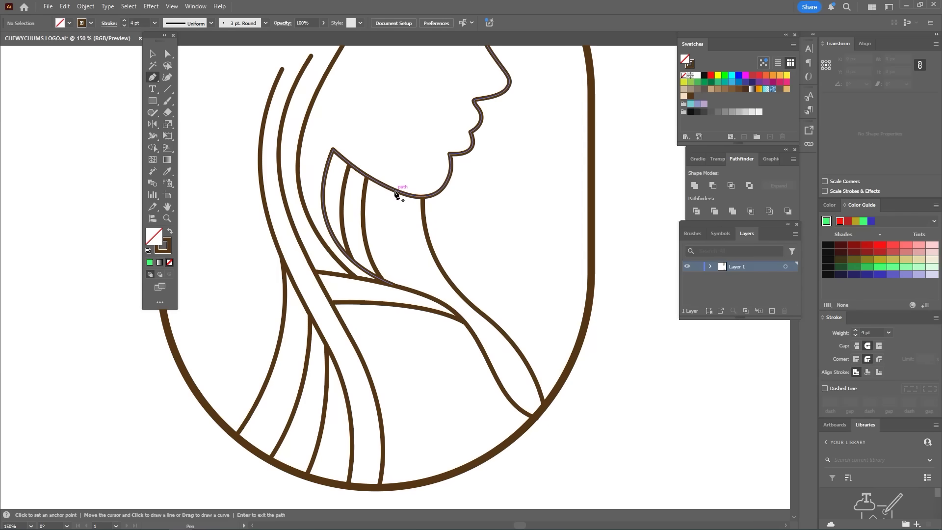
click(397, 194)
drag(419, 294, 463, 350)
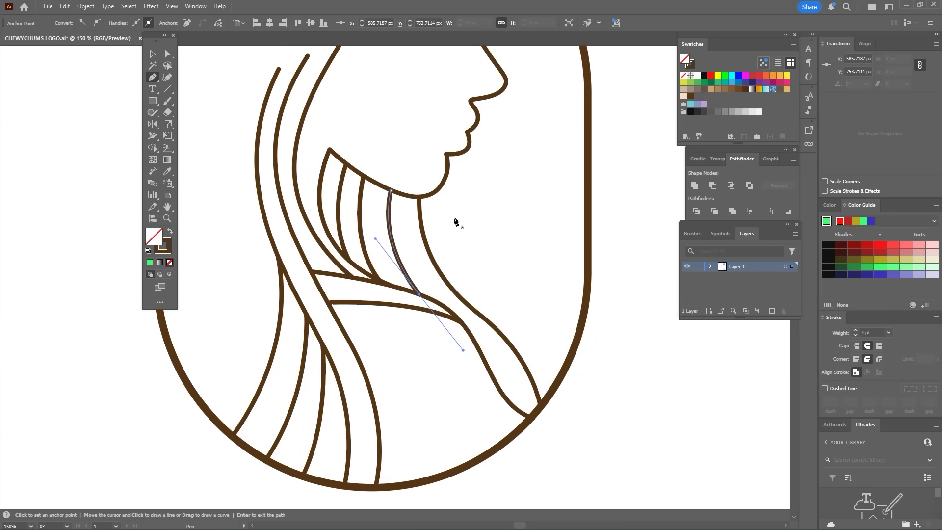
key(Return)
- Draw a neck line from the chin to the badge's right edge and smooth its bend
click(456, 154)
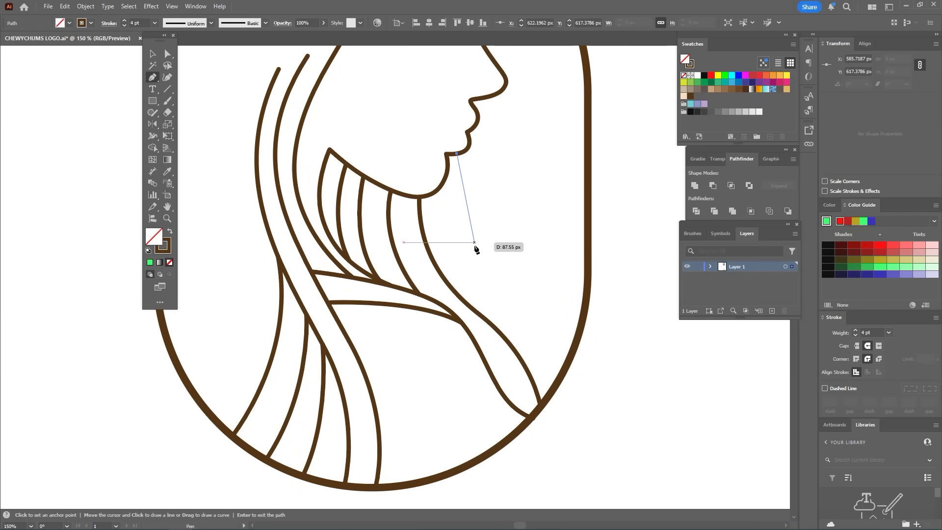
mouse_move(475, 250)
mouse_down()
mouse_move(499, 295)
mouse_move(507, 284)
mouse_up()
drag(559, 379, 569, 445)
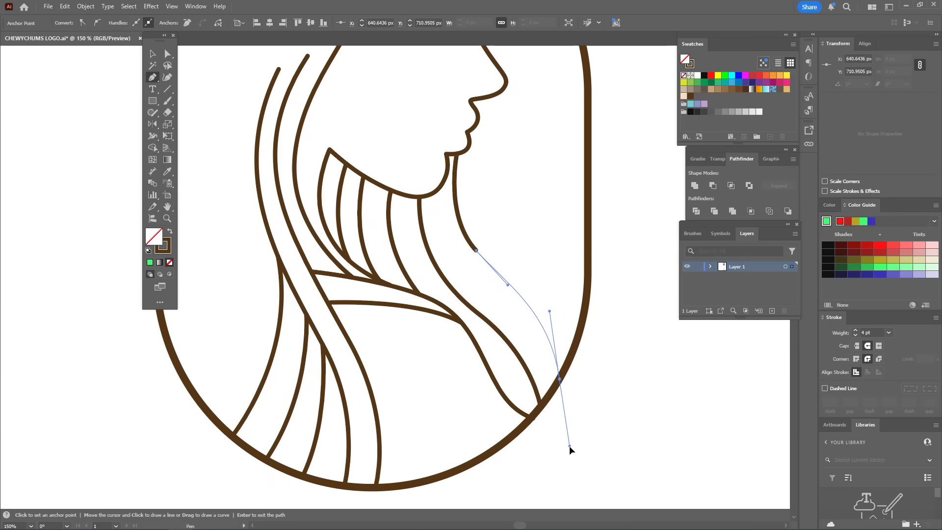
drag(560, 379, 563, 369)
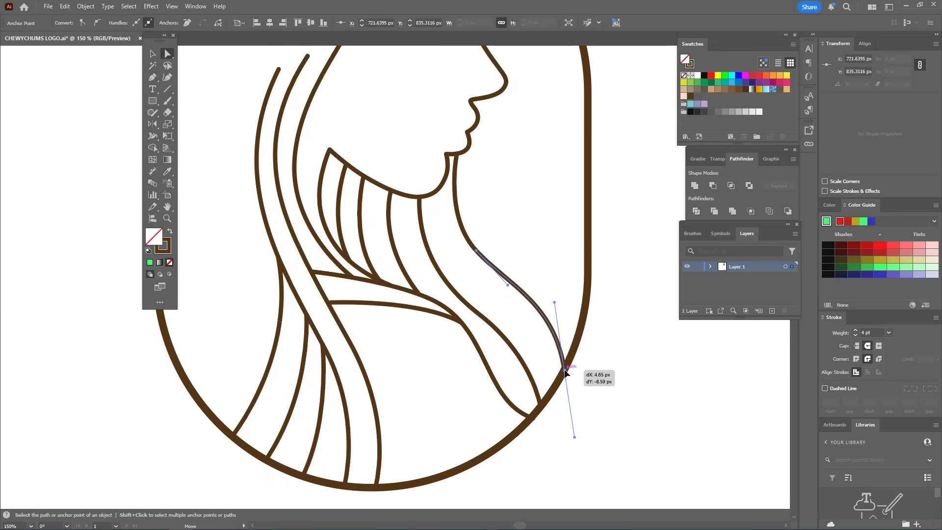
drag(554, 304, 426, 195)
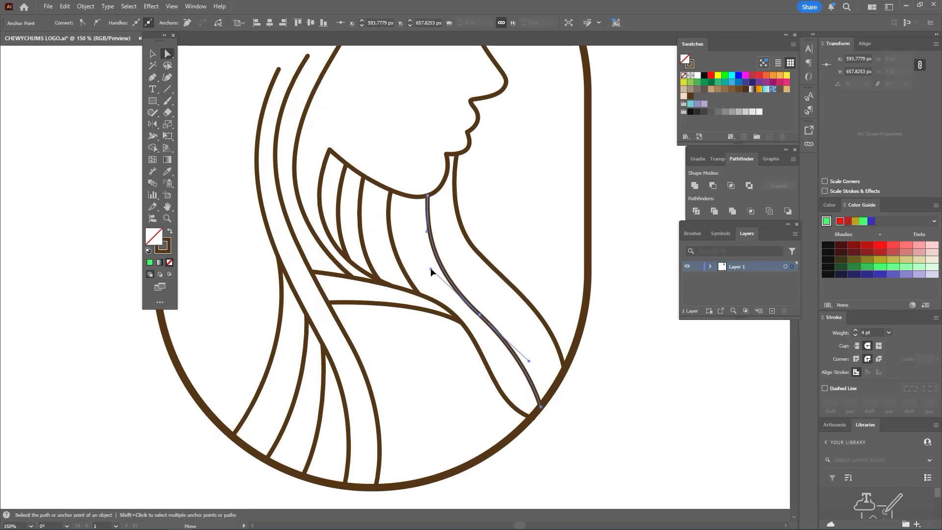
drag(481, 314, 538, 363)
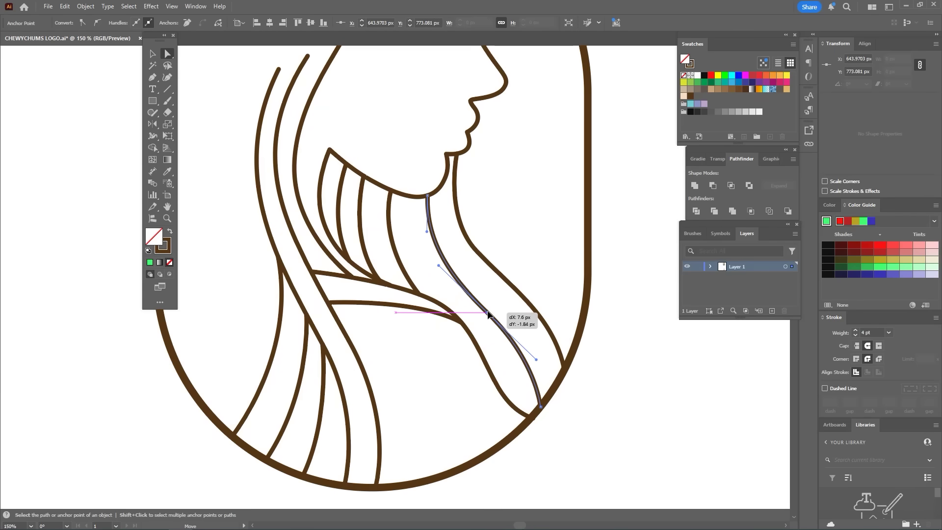
- Draw a leaf-shaped hair lock at the brow
scroll(439, 211, up, 5)
key(p)
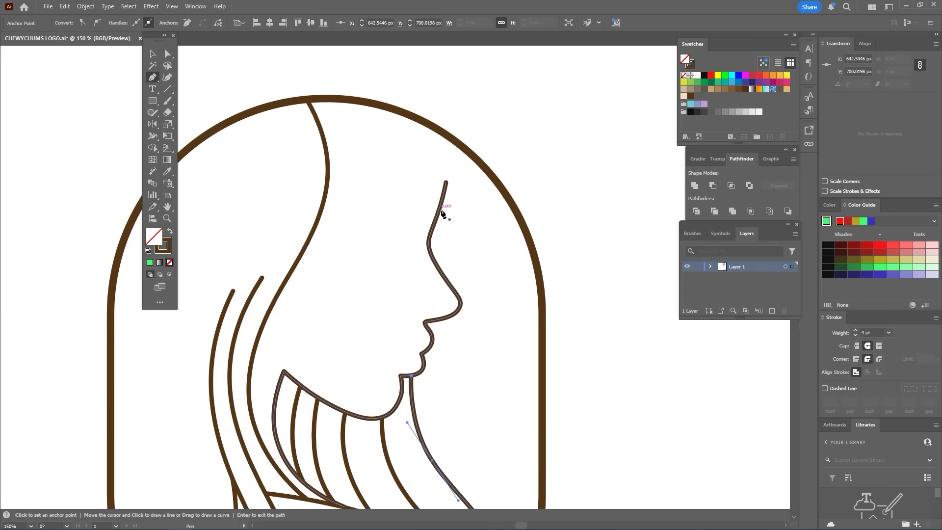
click(440, 209)
drag(441, 273, 425, 317)
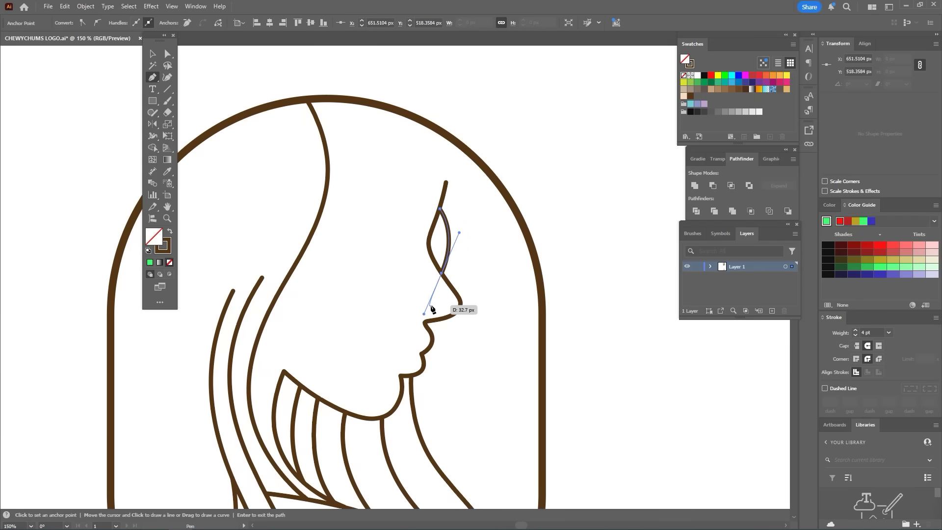
- Draw a hair line from the badge's top over the forehead to the nose
click(314, 99)
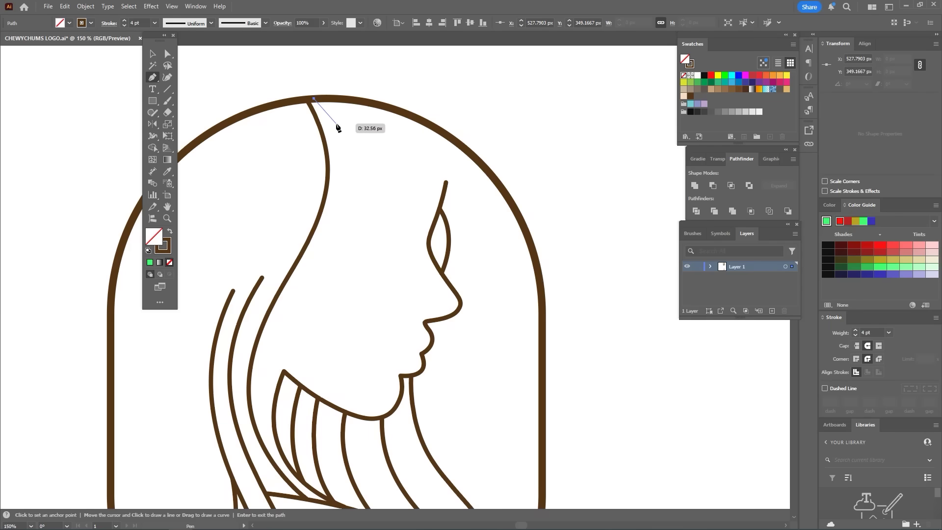
drag(372, 138, 404, 155)
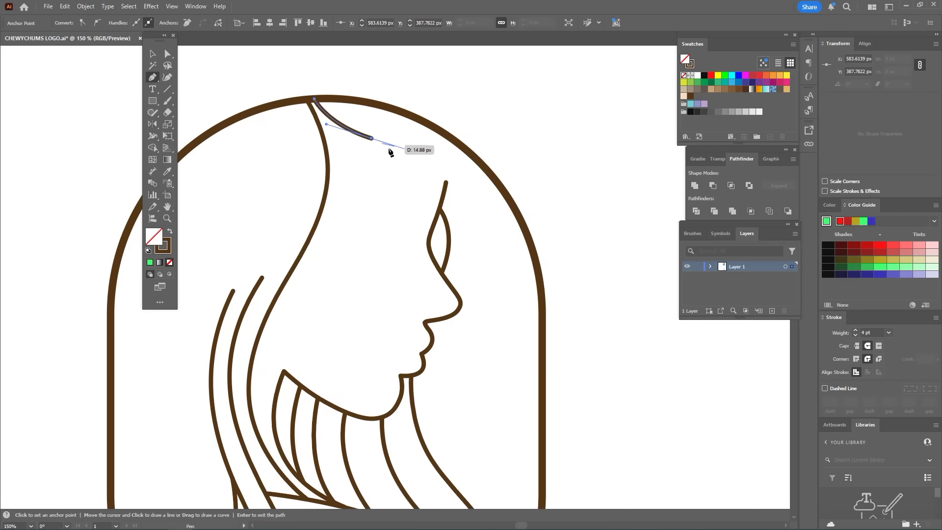
key(space)
drag(445, 188, 438, 170)
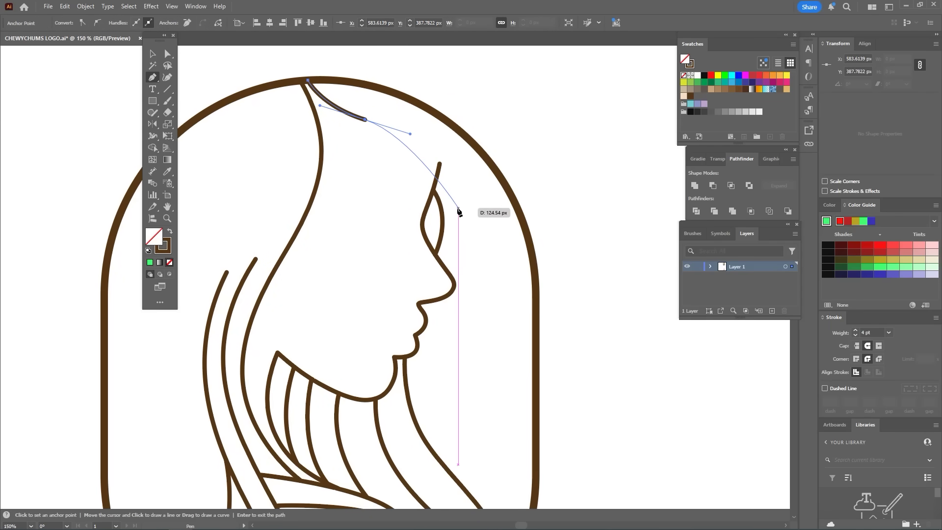
drag(461, 205, 467, 255)
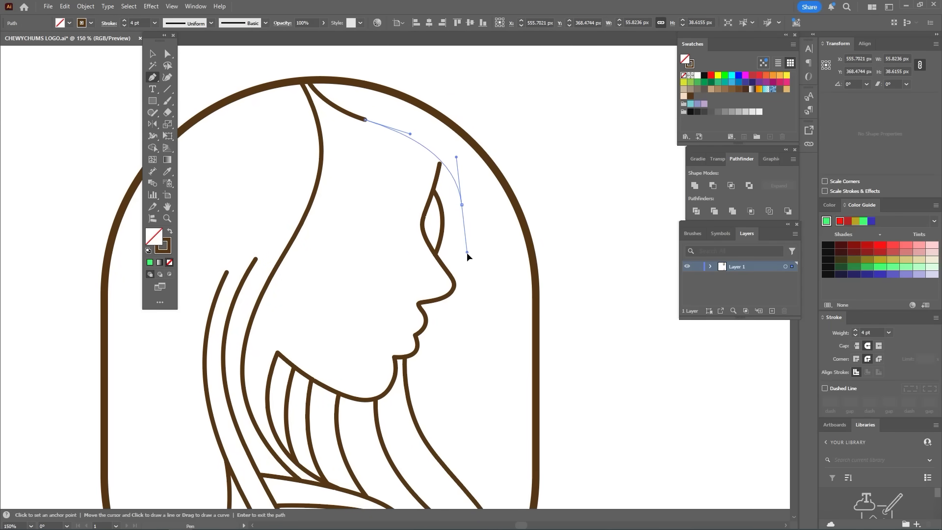
click(446, 270)
- Tighten the hair line's curve and adjust its top point and upper bend
key(a)
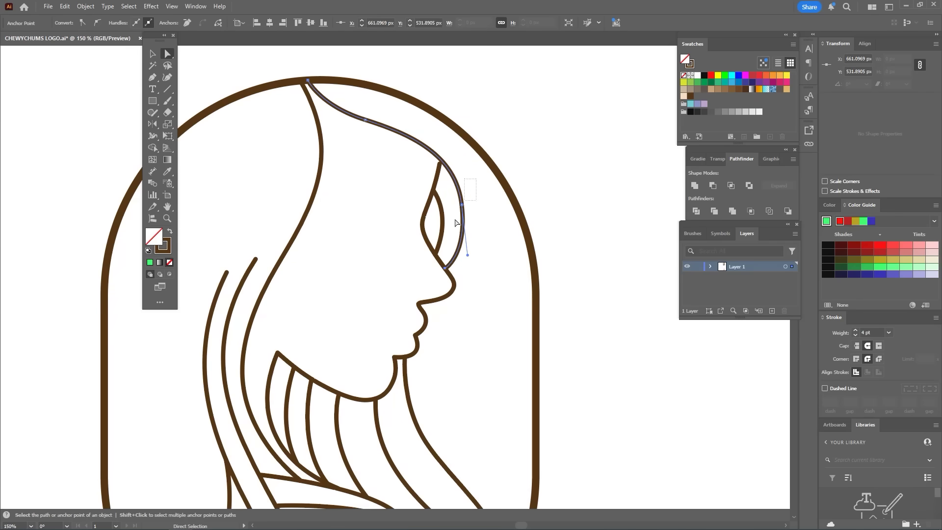
drag(466, 249, 466, 245)
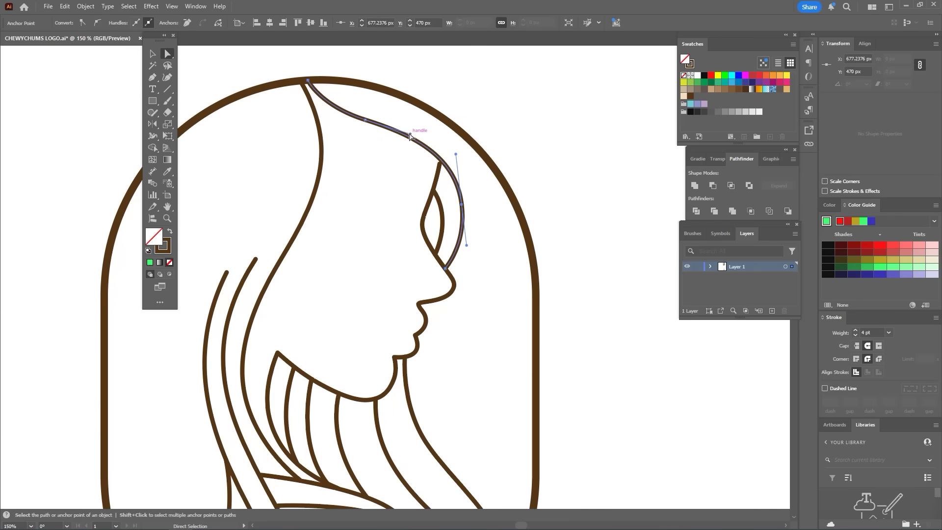
drag(308, 80, 301, 81)
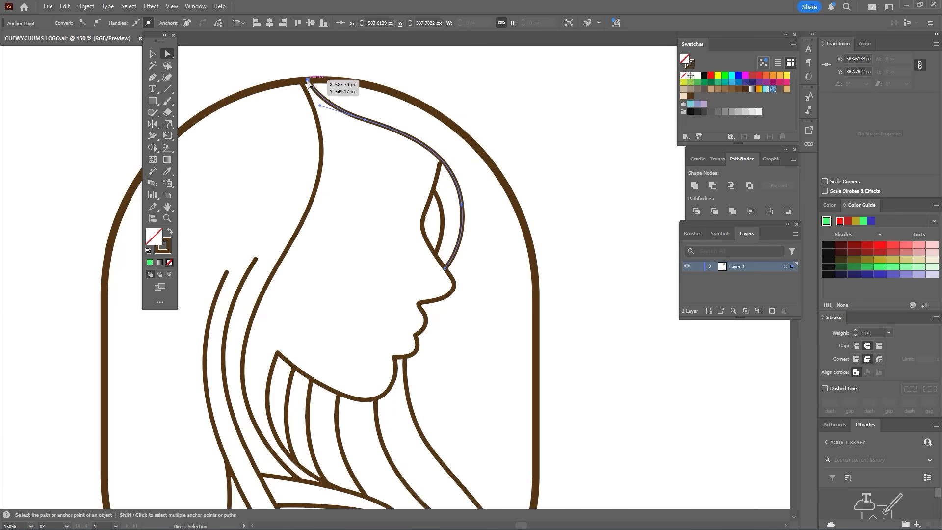
mouse_move(366, 124)
mouse_down()
mouse_move(375, 131)
mouse_move(365, 129)
mouse_up()
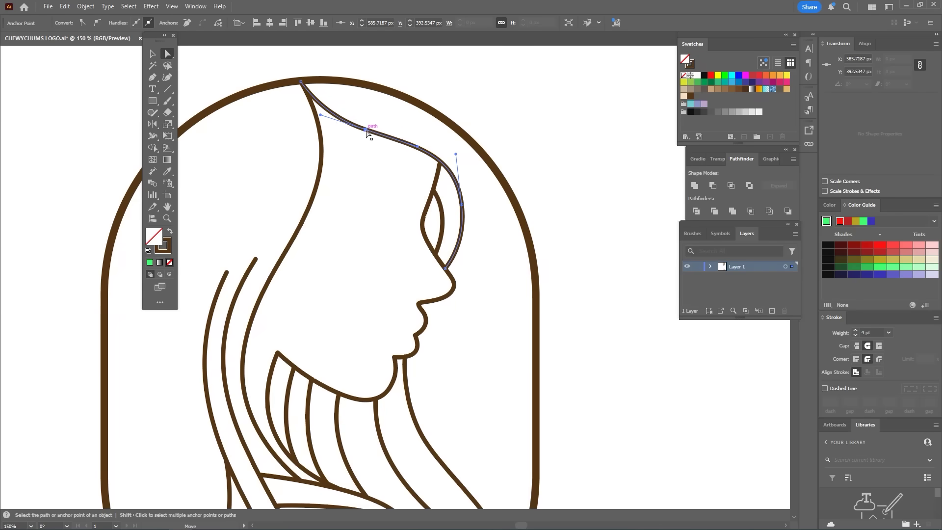
- Undo, then redraw the throat curve under the chin and adjust its handle and lower end
key(ctrl+z)
scroll(441, 197, down, 5)
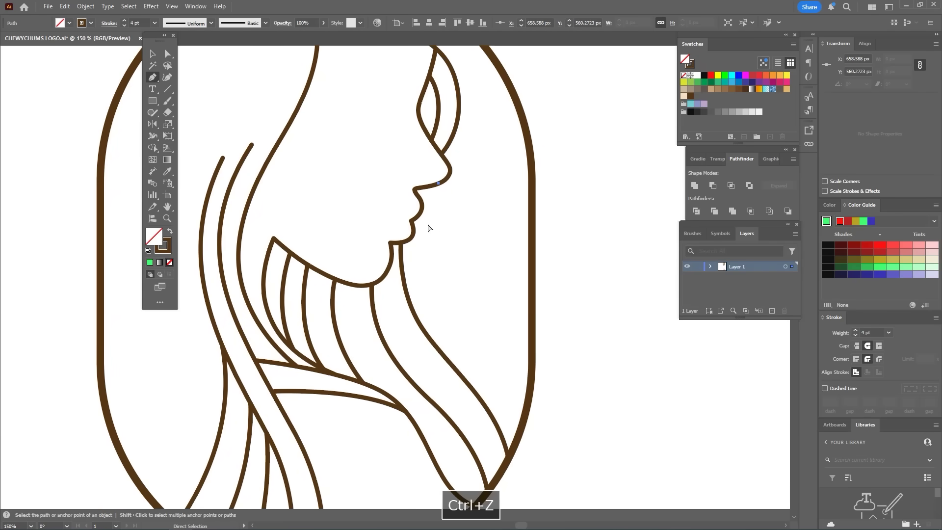
key(p)
click(420, 211)
mouse_move(478, 335)
mouse_down()
mouse_move(490, 339)
mouse_move(481, 293)
mouse_move(495, 293)
mouse_up()
key(a)
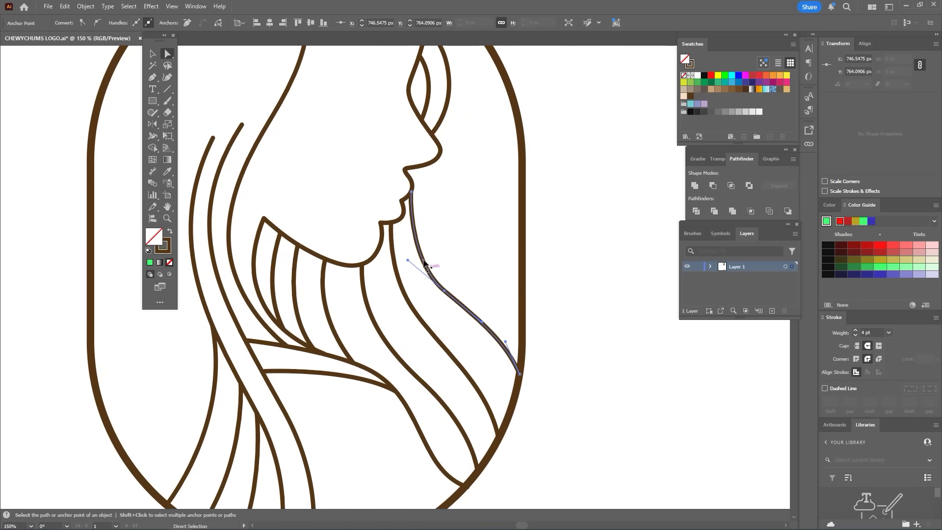
drag(408, 259, 405, 251)
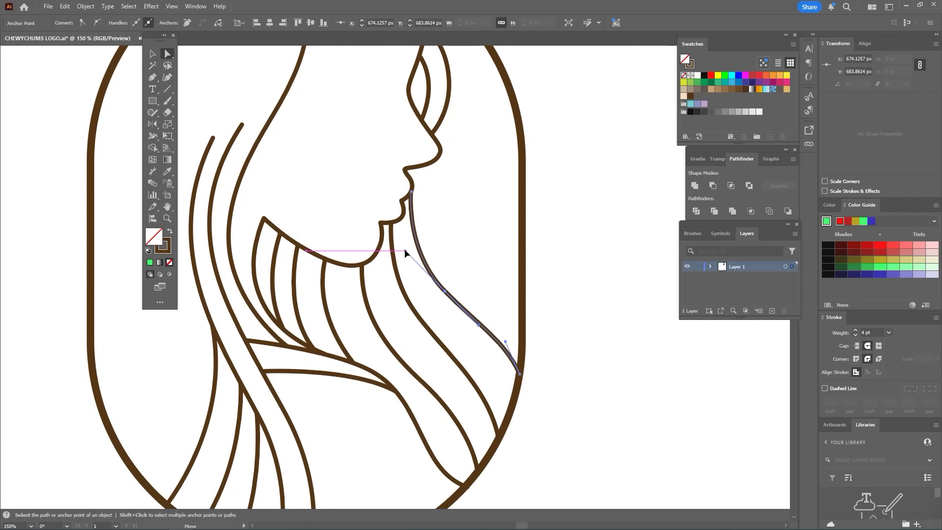
drag(519, 375, 519, 379)
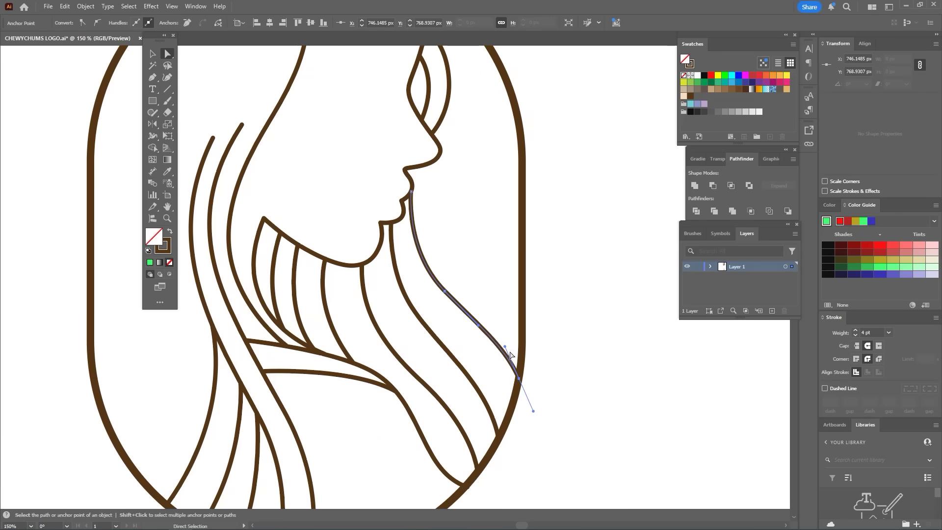
- Draw a strand curving from below the nose toward the badge's right edge
key(p)
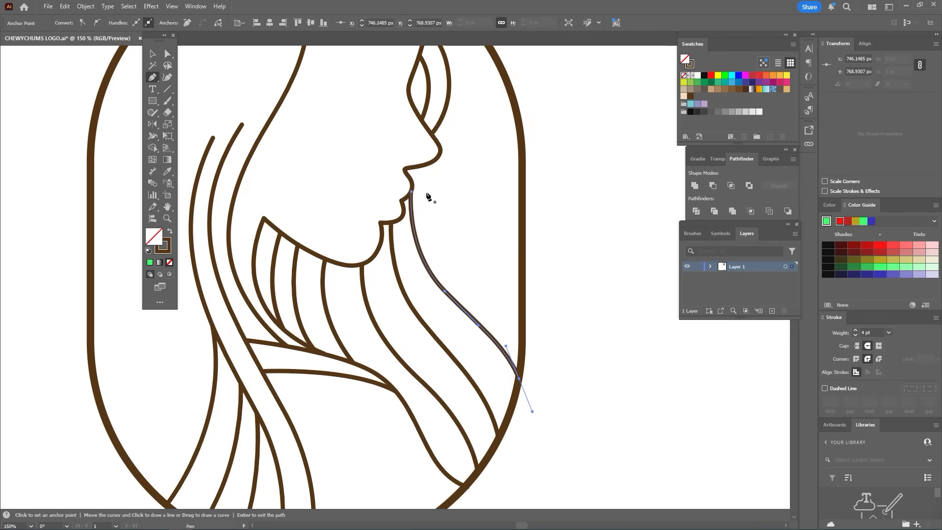
click(432, 161)
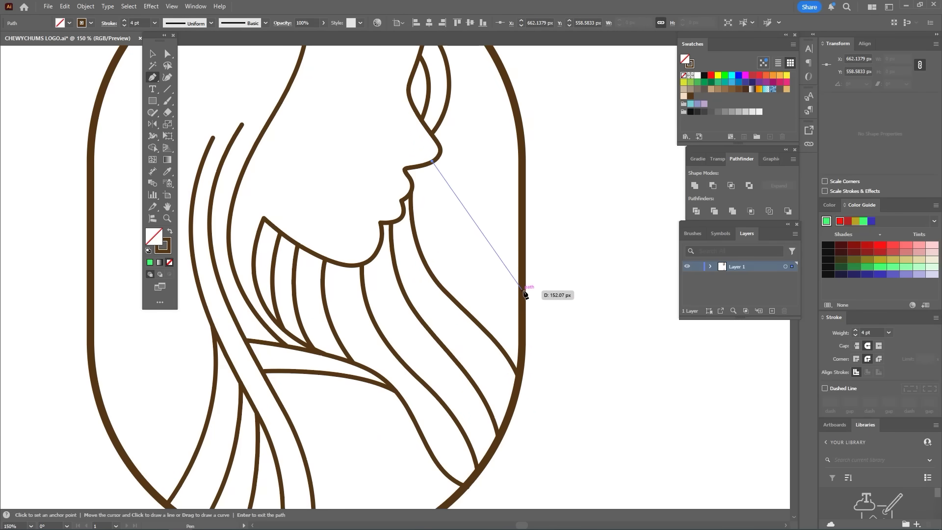
mouse_move(522, 293)
mouse_down()
mouse_move(626, 308)
mouse_move(605, 444)
mouse_up()
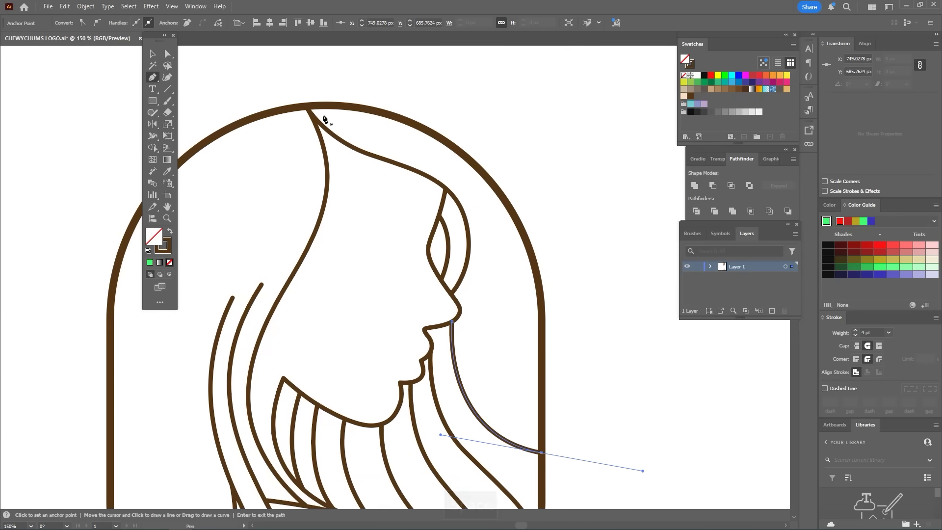
- Draw a hair strand from the badge's top, past the forehead, toward the shoulder
key(Return)
click(329, 105)
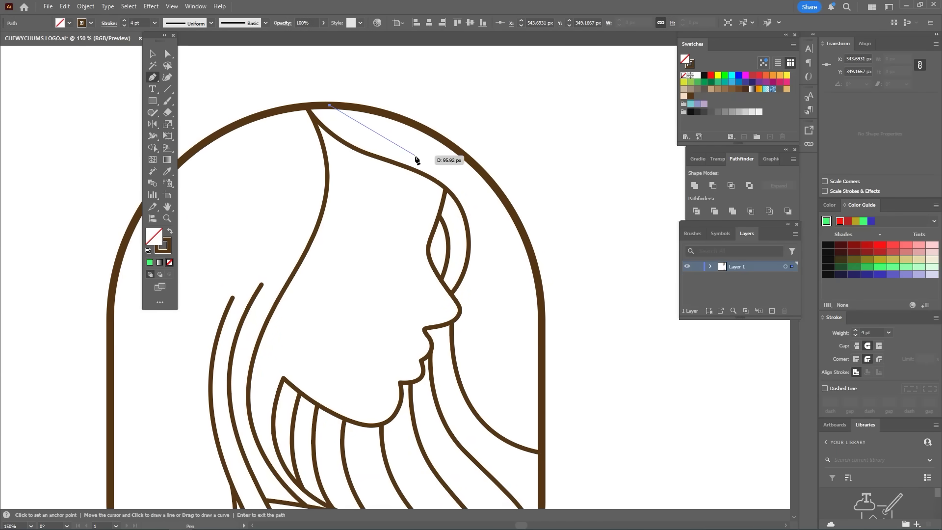
click(418, 150)
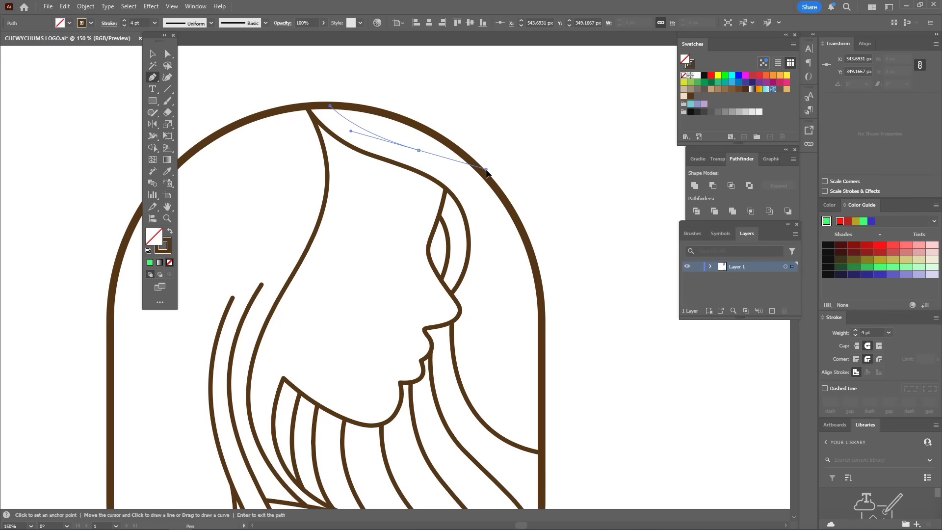
key(ctrl+z)
drag(434, 152, 435, 152)
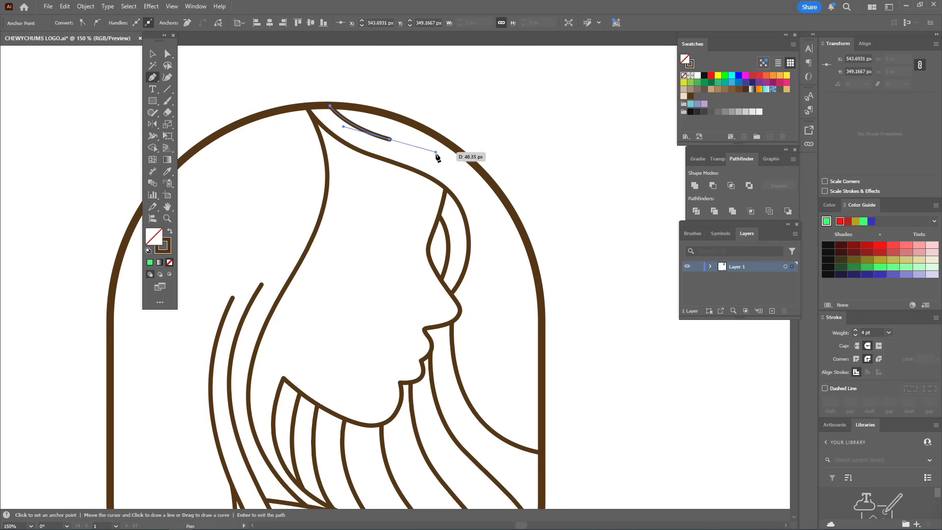
drag(486, 196, 475, 172)
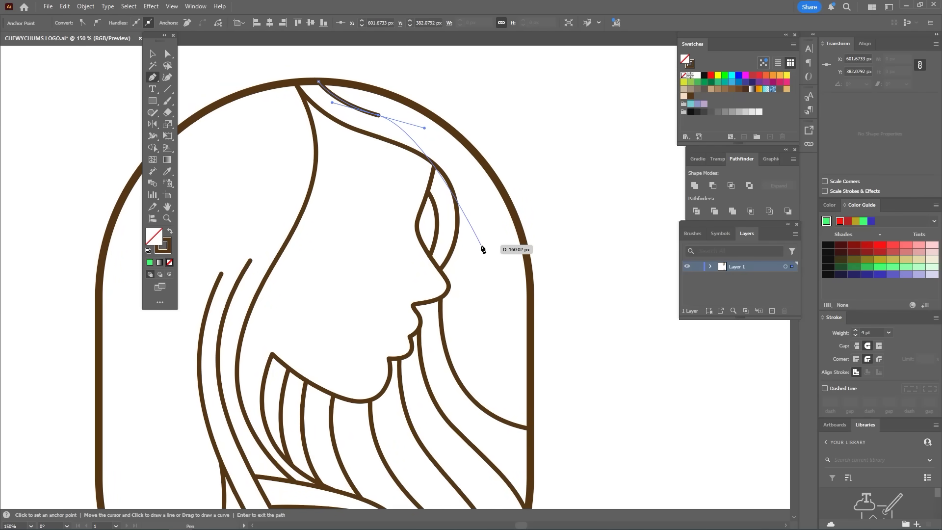
mouse_move(479, 243)
mouse_down()
mouse_move(476, 331)
mouse_move(463, 255)
mouse_up()
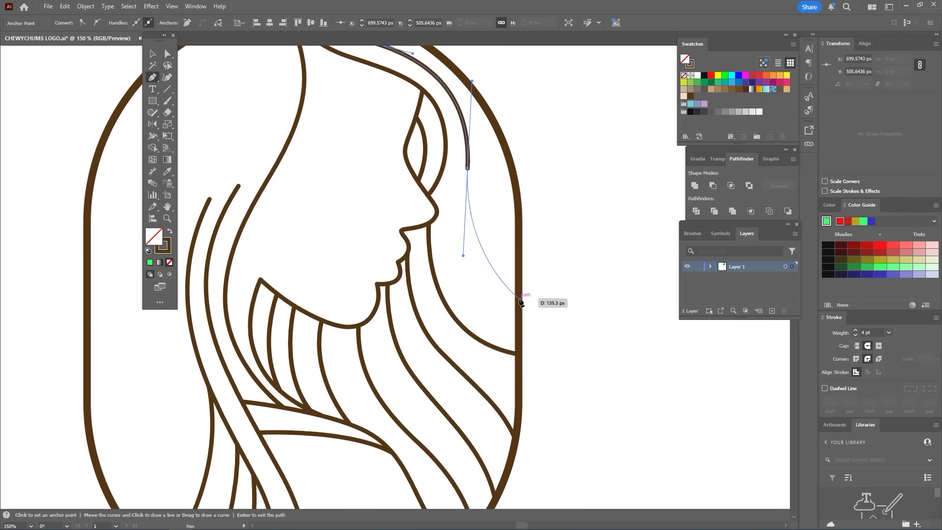
drag(566, 310, 566, 310)
drag(485, 187, 482, 267)
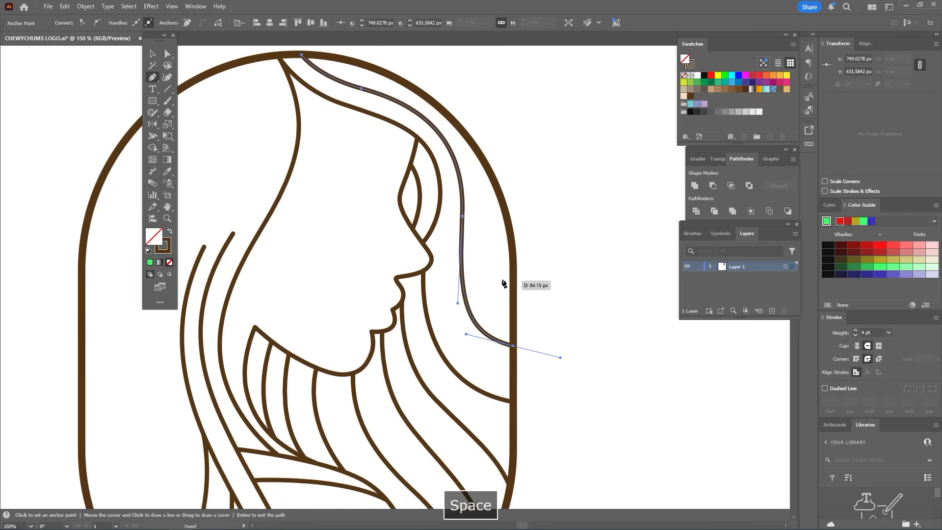
key(Return)
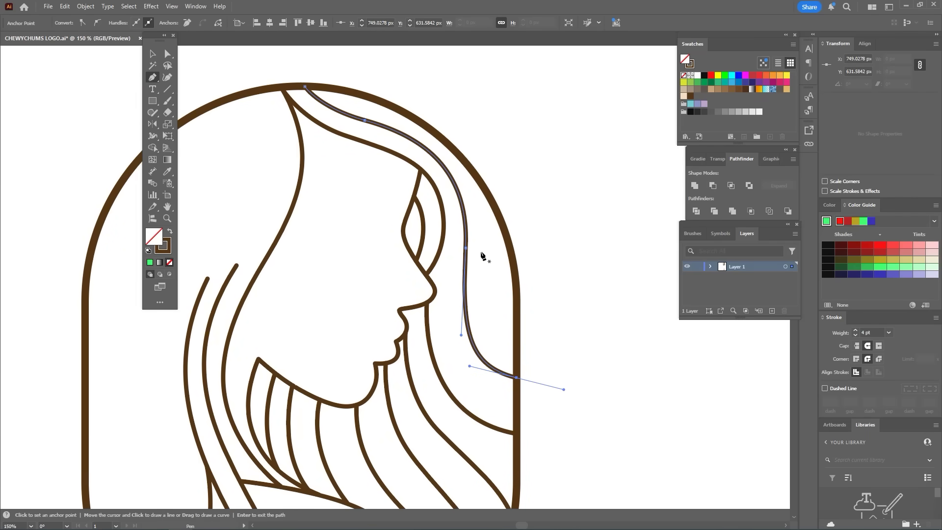
- Undo the strand's lower segments and reshape its top anchor and upper curve
key(ctrl+z)
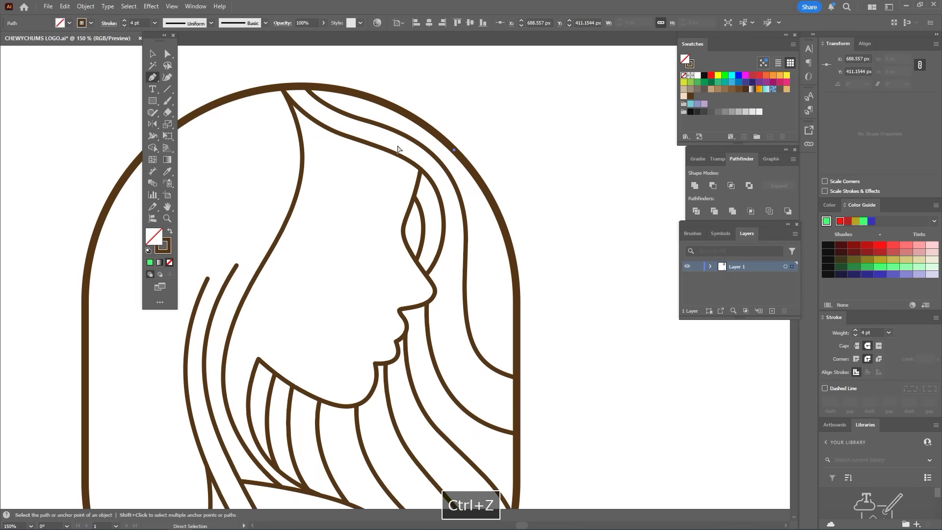
key(ctrl+z)
key(a)
drag(303, 87, 298, 87)
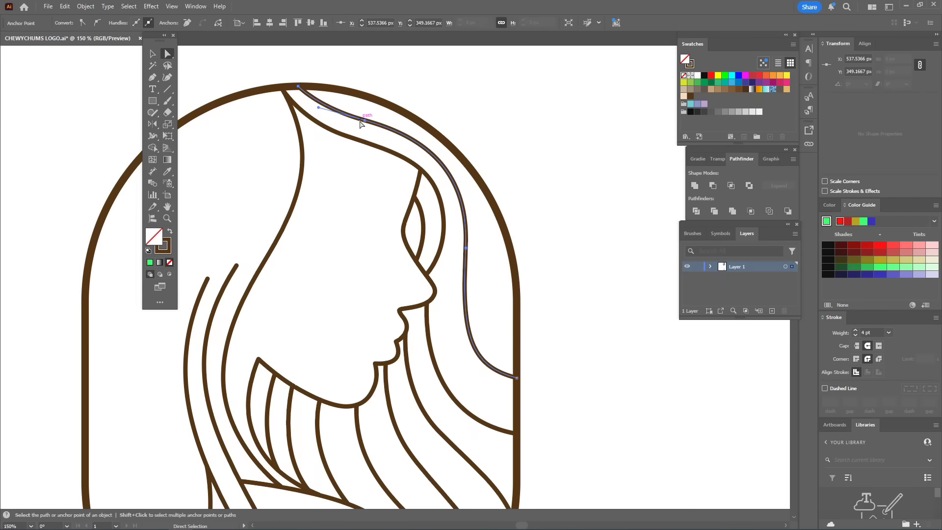
drag(363, 120, 358, 121)
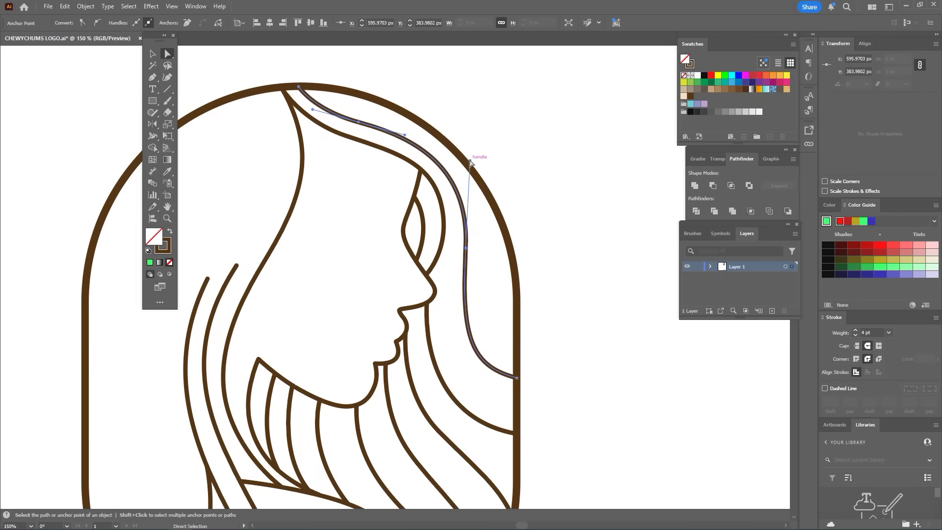
drag(470, 162, 471, 164)
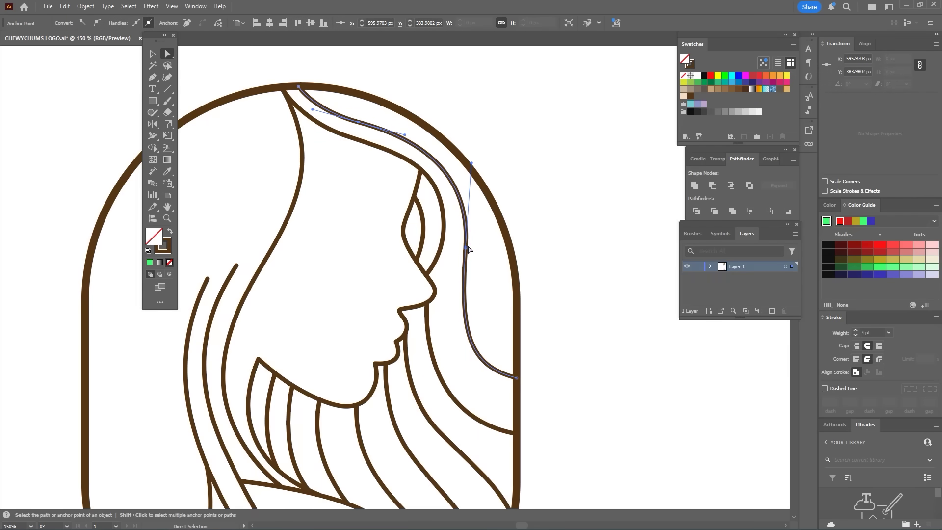
drag(465, 248, 462, 249)
- Fine-tune the strand's handles and lower end for a smooth sweep
drag(468, 166, 467, 158)
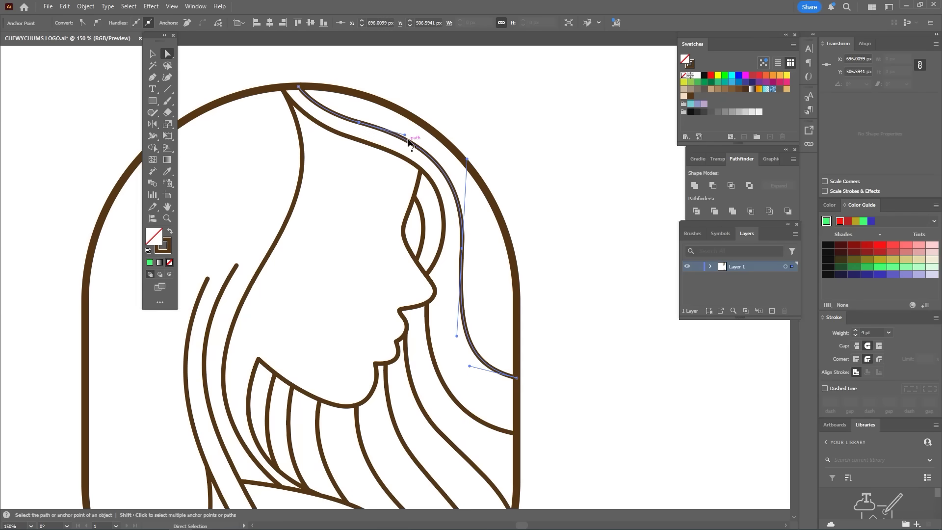
drag(359, 124, 358, 124)
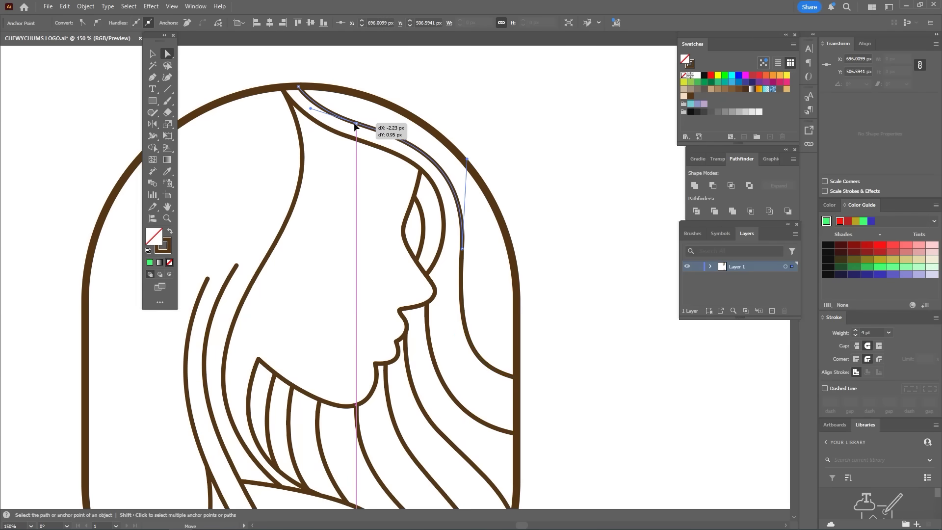
drag(514, 384, 515, 380)
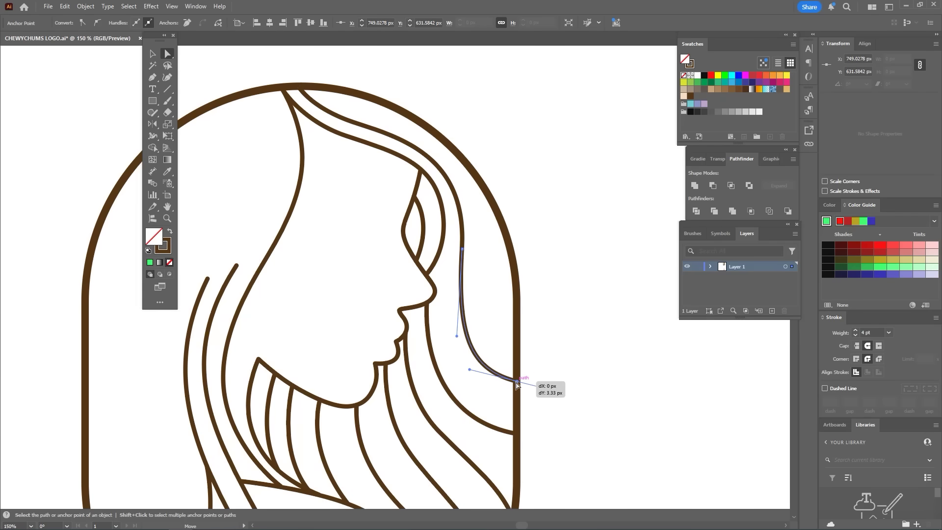
click(487, 257)
key(p)
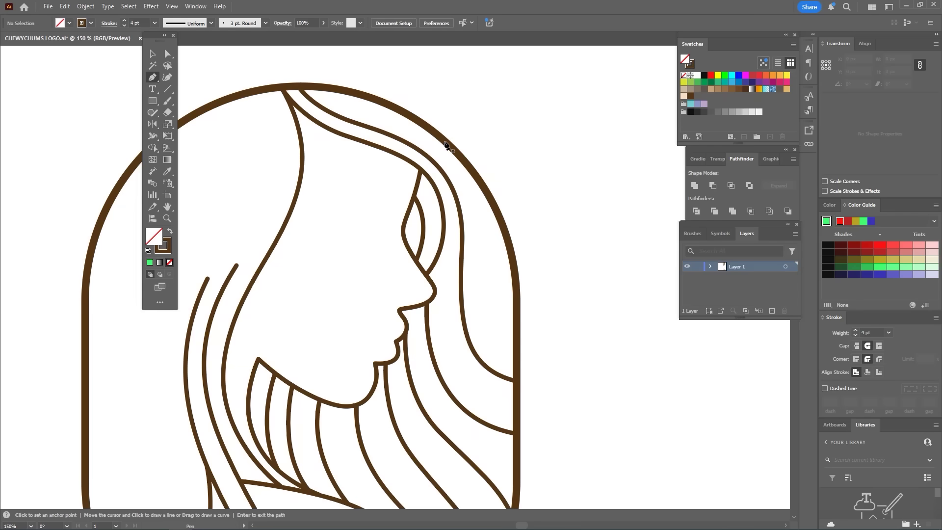
click(431, 130)
drag(485, 248, 489, 332)
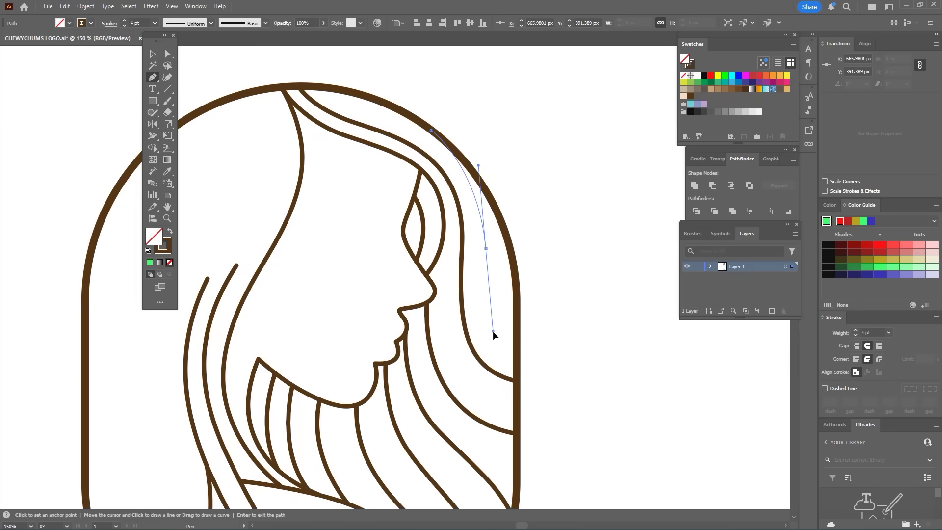
click(533, 325)
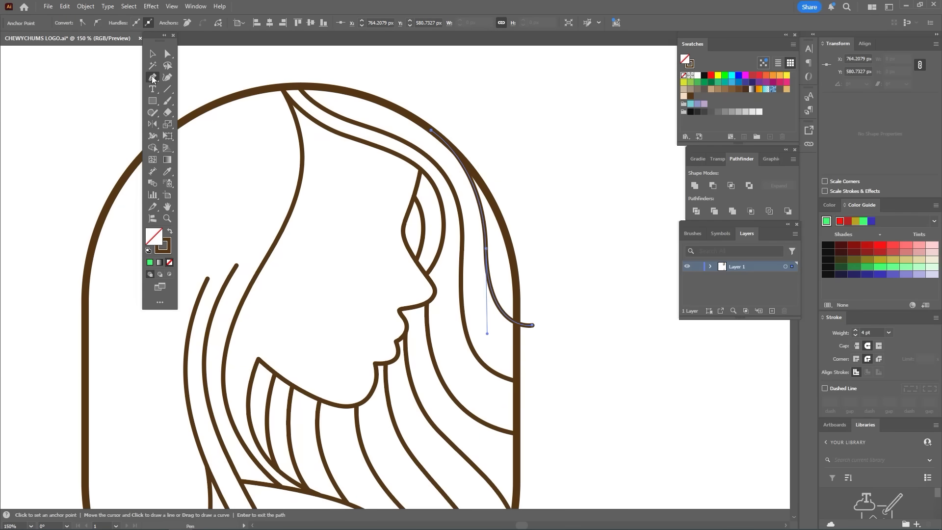
drag(152, 77, 172, 88)
key(a)
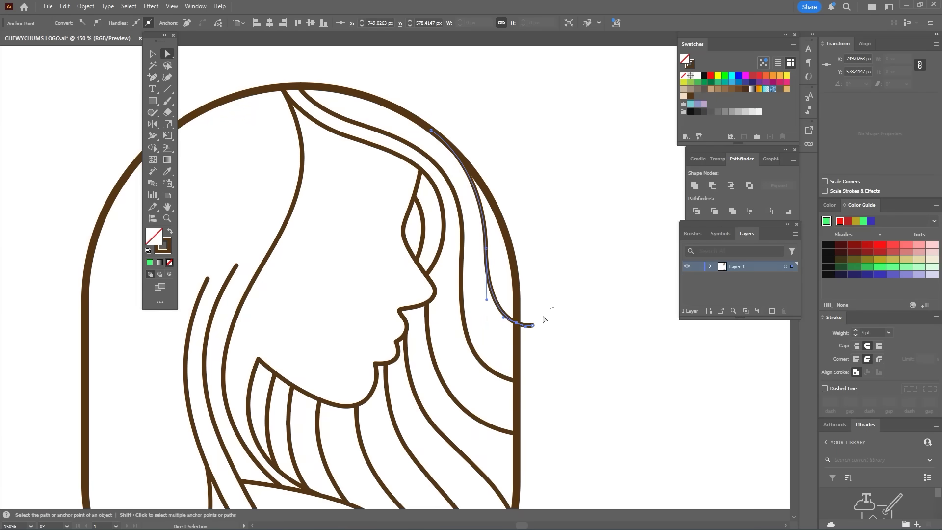
key(Delete)
scroll(447, 280, down, 2)
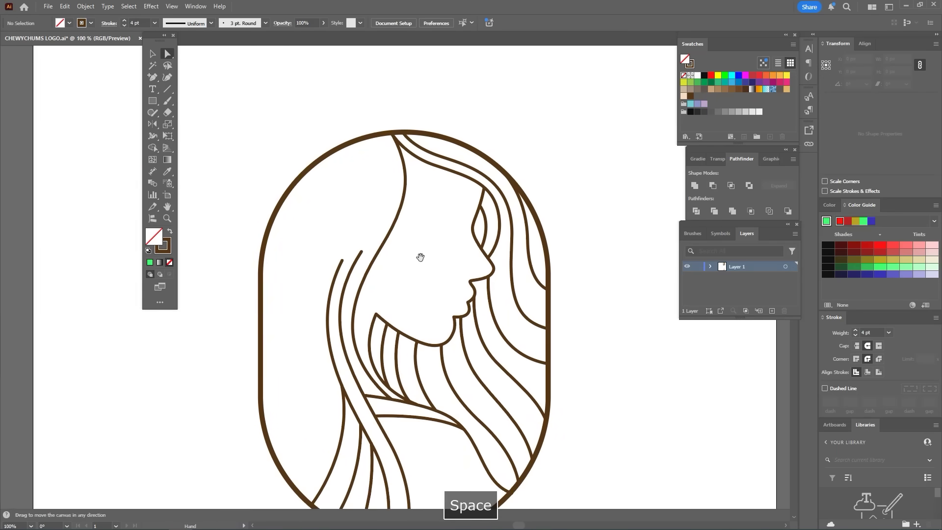
key(p)
- Draw a curved strand rising from the oval's lower-left edge along the left hair line
click(322, 399)
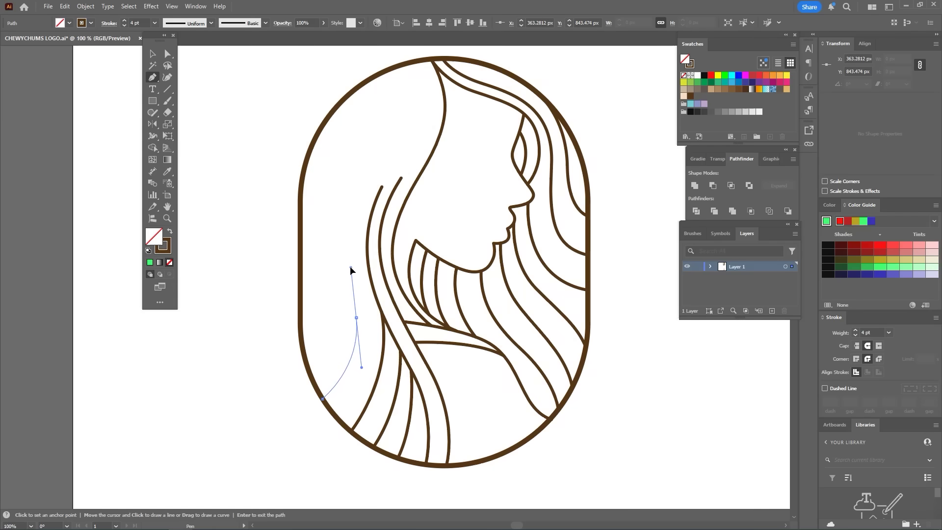
drag(350, 269, 347, 277)
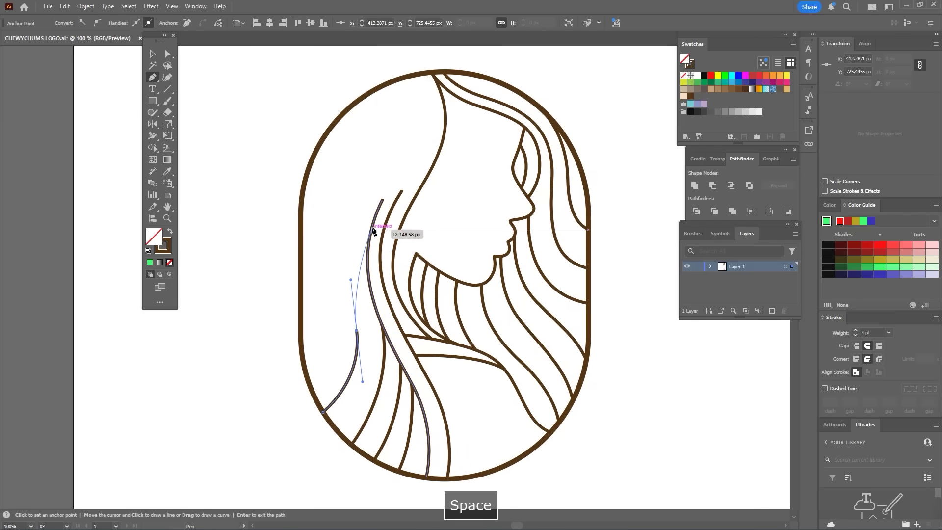
drag(372, 226, 399, 192)
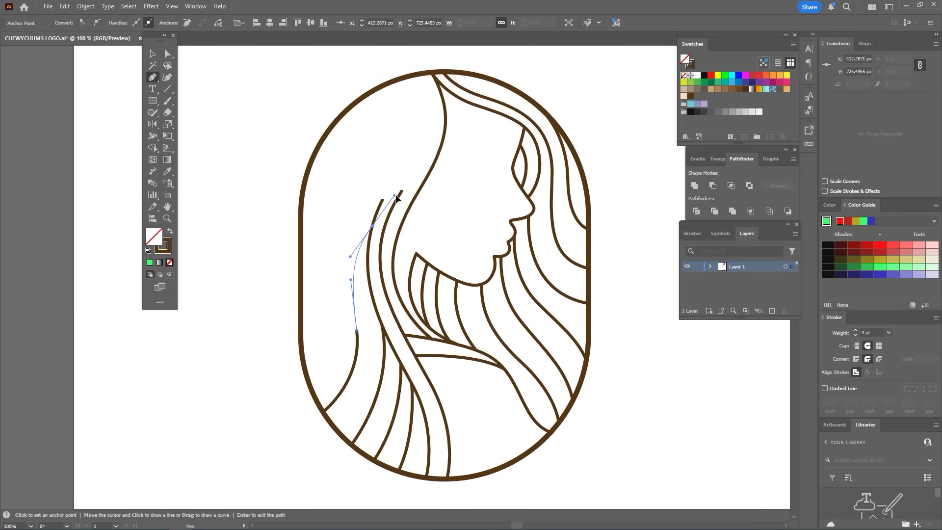
key(a)
- Shift the new strand's upper segment right and adjust its bottom anchor on the oval
click(360, 342)
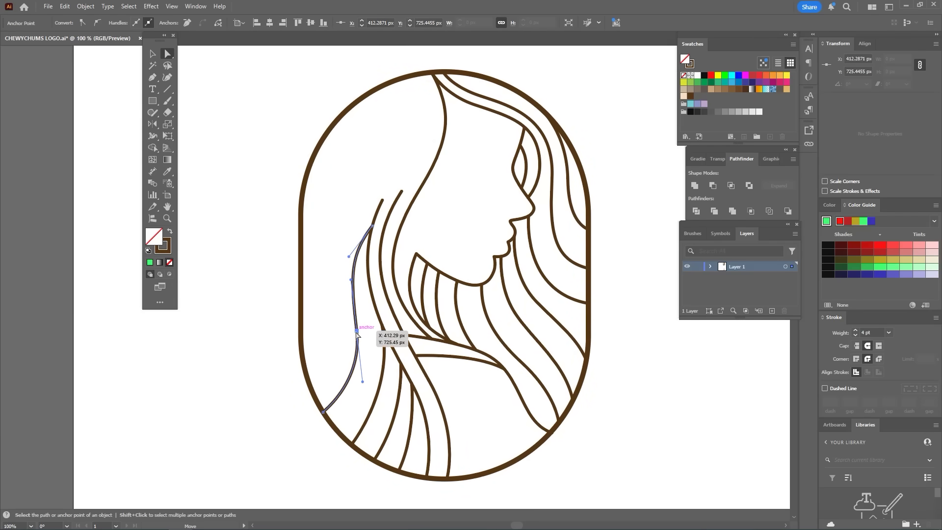
drag(359, 330, 361, 330)
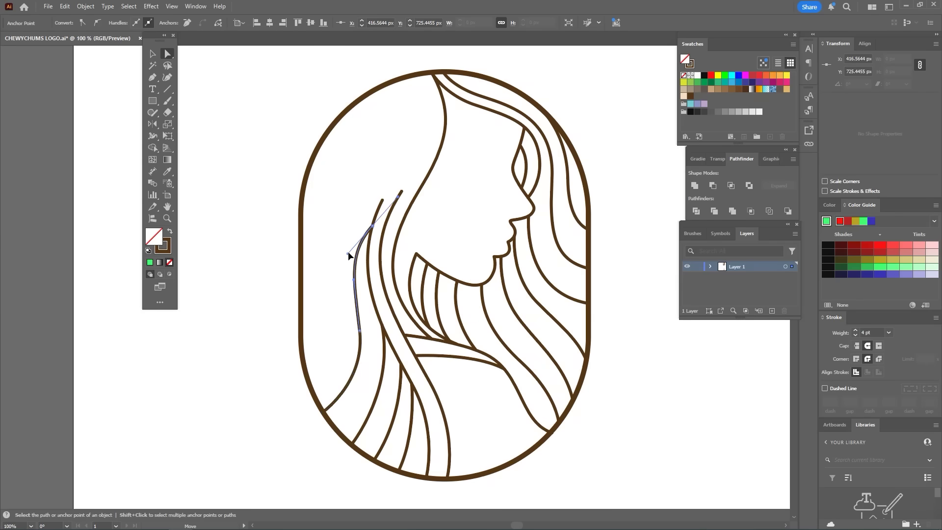
drag(323, 414, 325, 416)
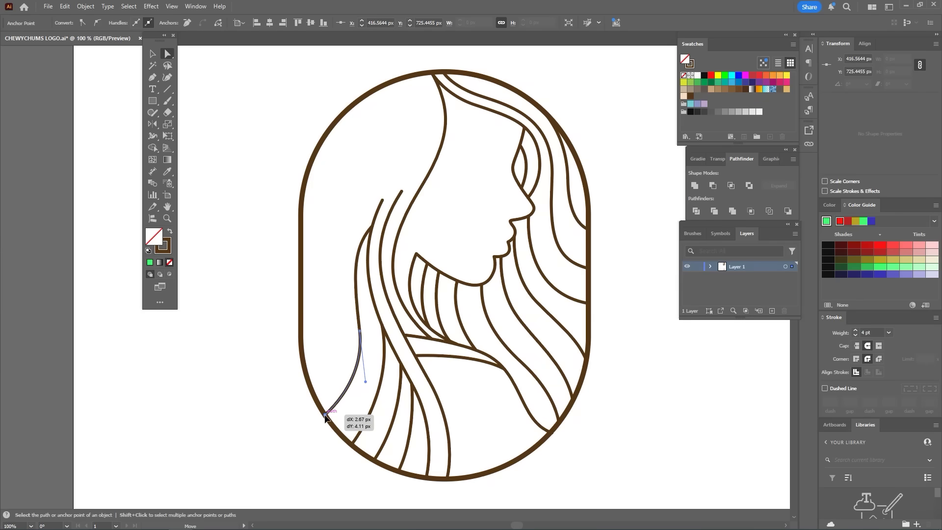
click(338, 336)
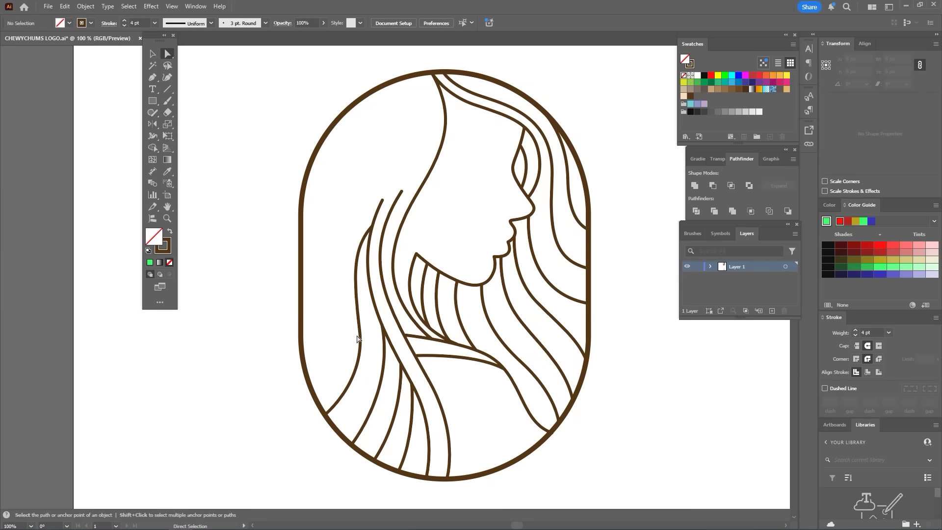
key(p)
drag(377, 196, 375, 239)
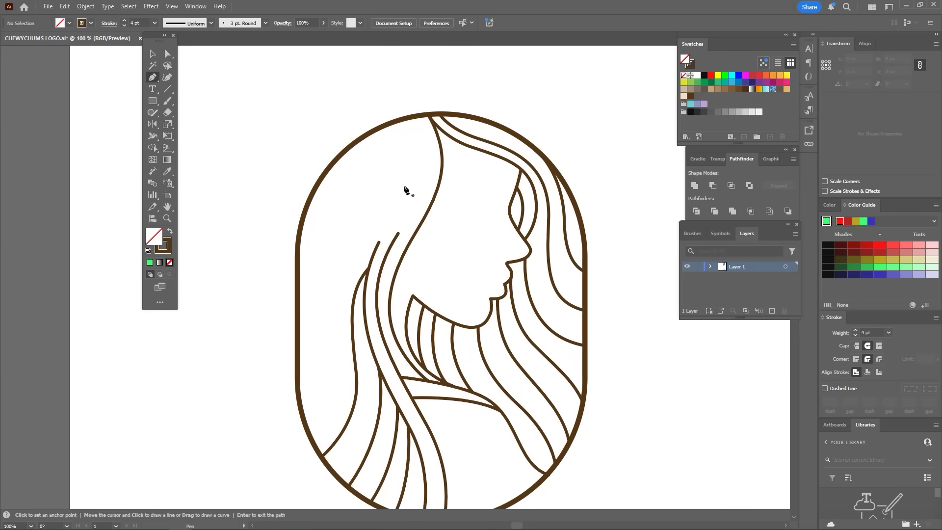
- Draw a hair strand from the top of the oval, curving beside the face to the oval's left edge
key(ctrl+equal)
key(ctrl+equal)
key(ctrl+equal)
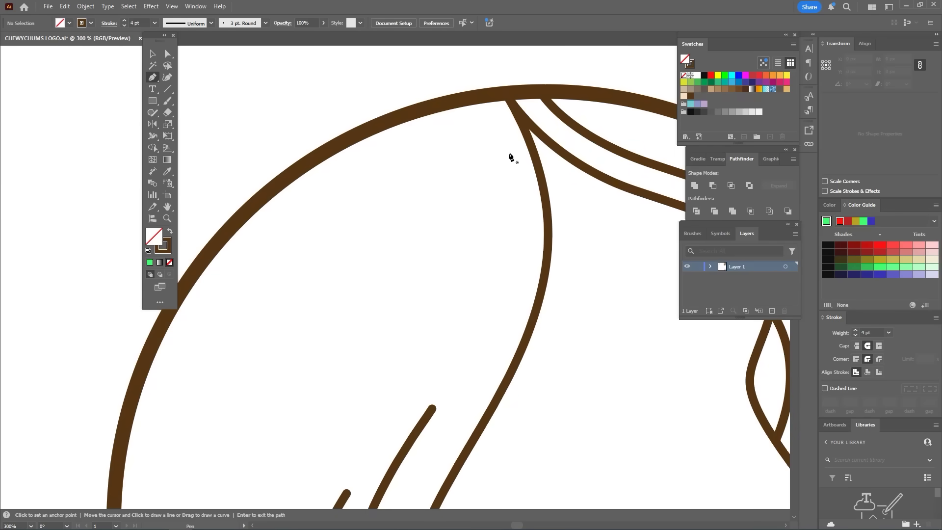
click(507, 94)
key(ctrl+minus)
key(ctrl+minus)
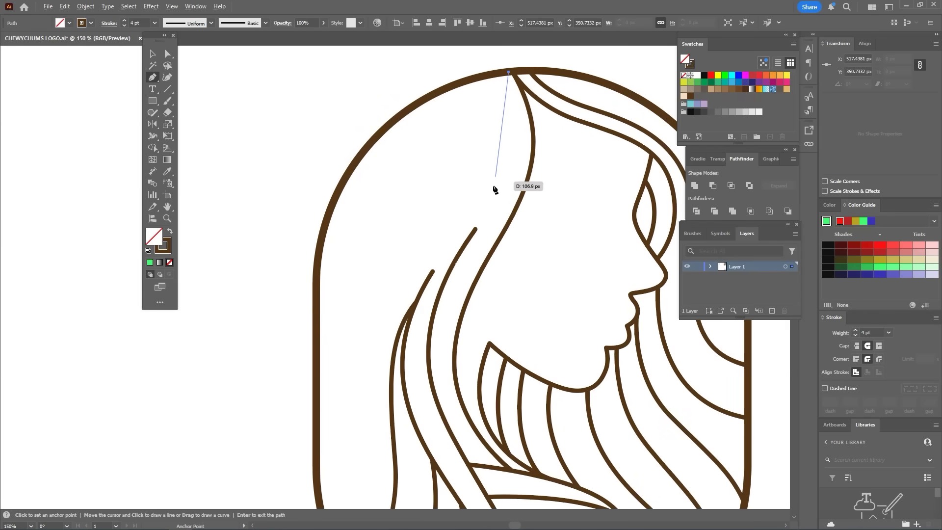
drag(483, 209, 441, 267)
key(ctrl+minus)
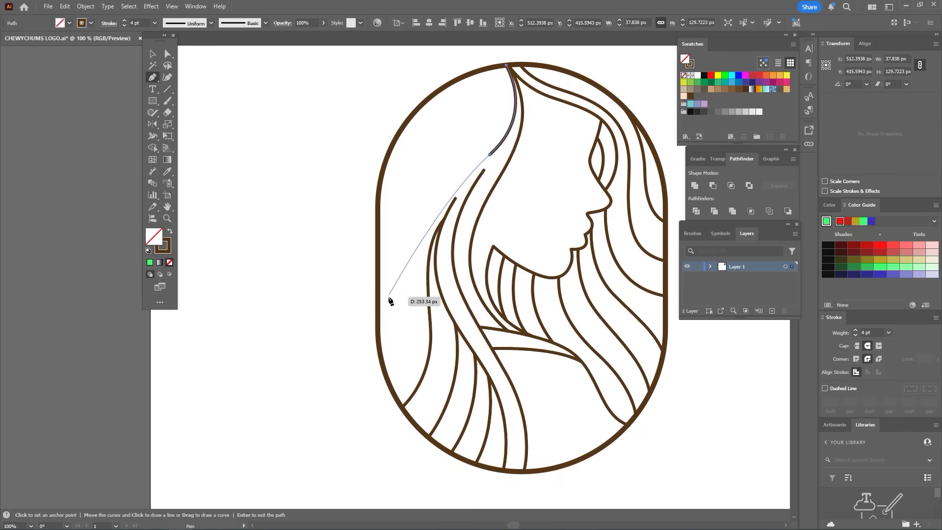
drag(386, 324, 378, 329)
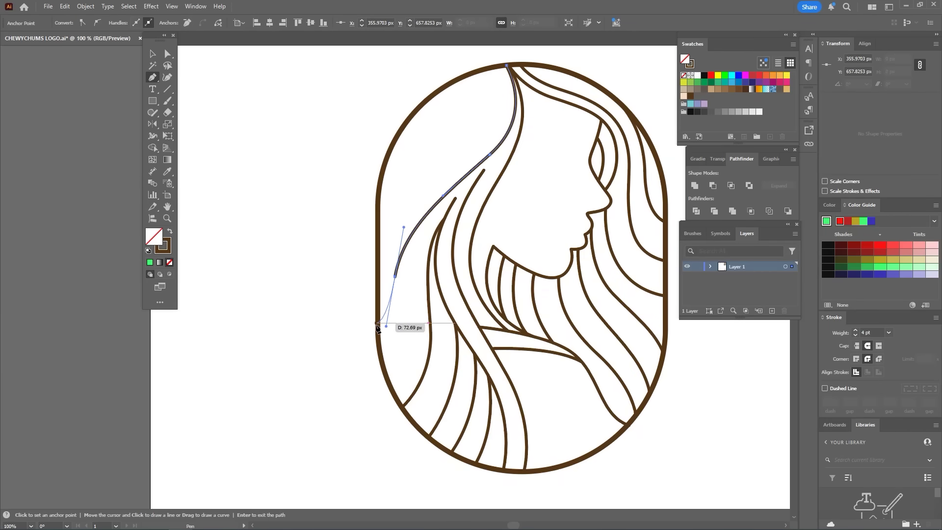
ctrl+click(396, 294)
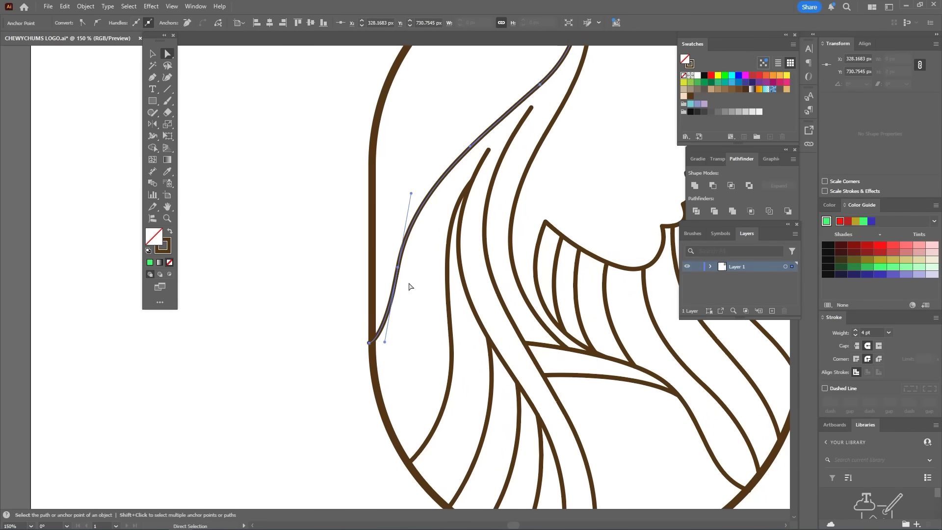
- Move the new strand's lower anchor and pull its handle up to smooth the curve
drag(398, 269, 427, 263)
key(space)
key(ctrl+z)
drag(371, 340, 373, 335)
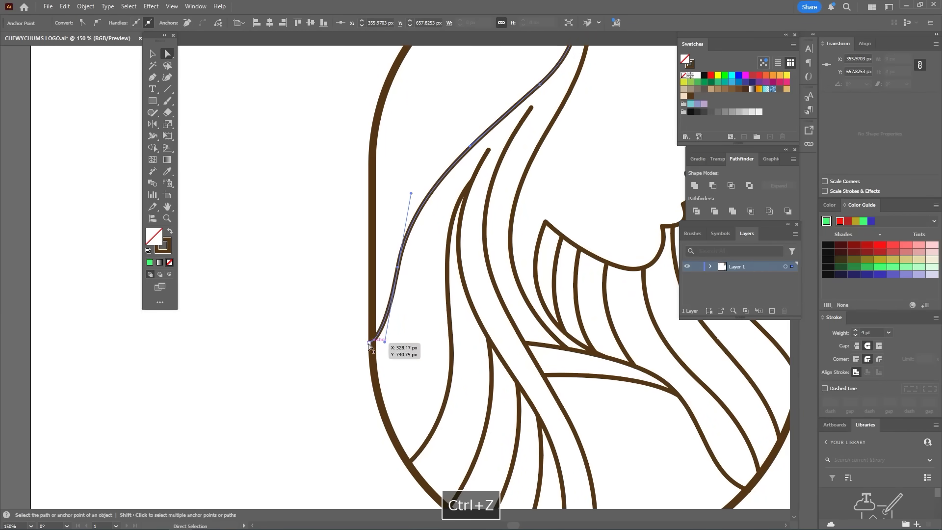
key(space)
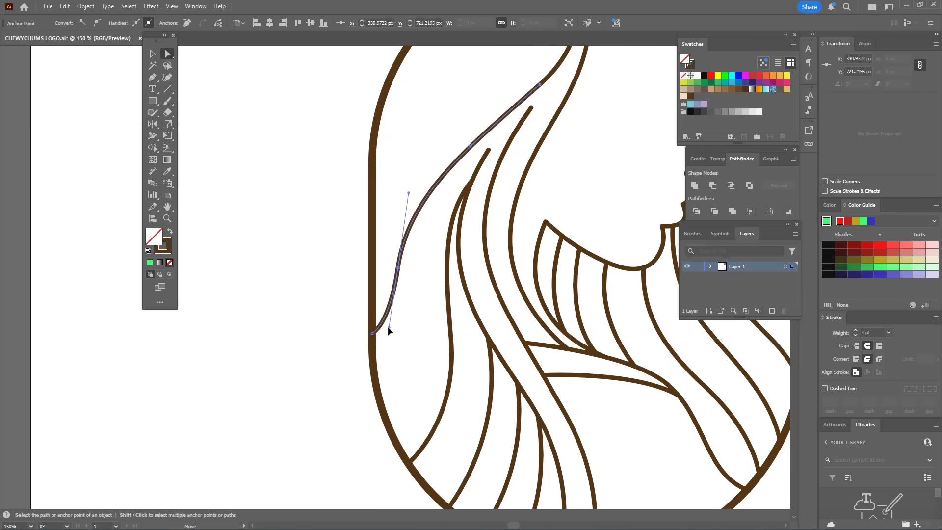
mouse_move(391, 266)
mouse_down()
mouse_move(387, 288)
mouse_move(411, 190)
mouse_up()
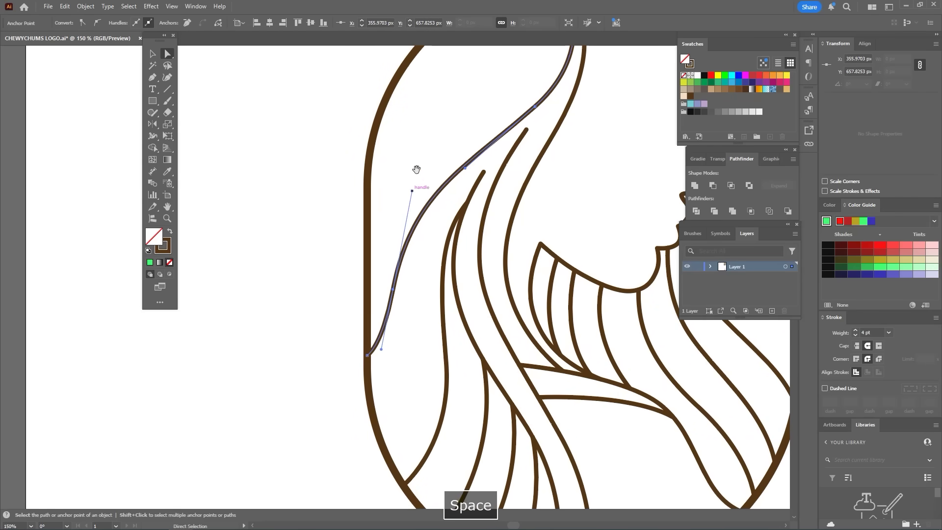
drag(536, 114, 519, 196)
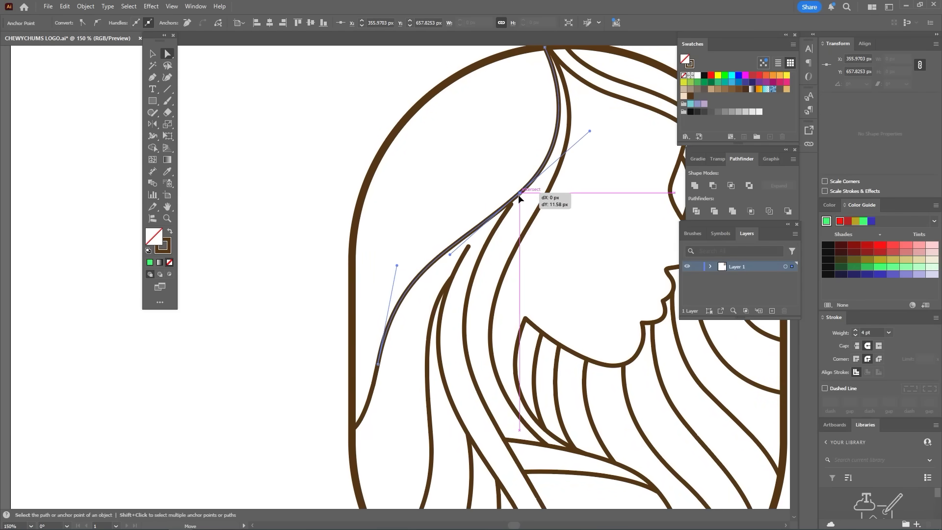
key(space)
drag(553, 69, 543, 123)
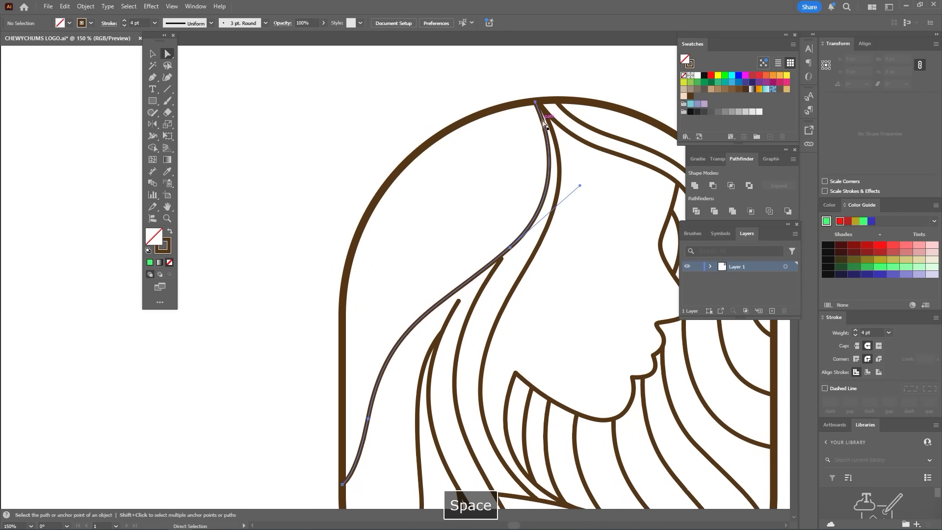
key(ctrl+minus)
mouse_move(417, 296)
mouse_down()
mouse_move(462, 291)
mouse_move(490, 257)
mouse_up()
- Touch up an anchor on the left hair strand, then deselect and zoom back to 100%
click(483, 284)
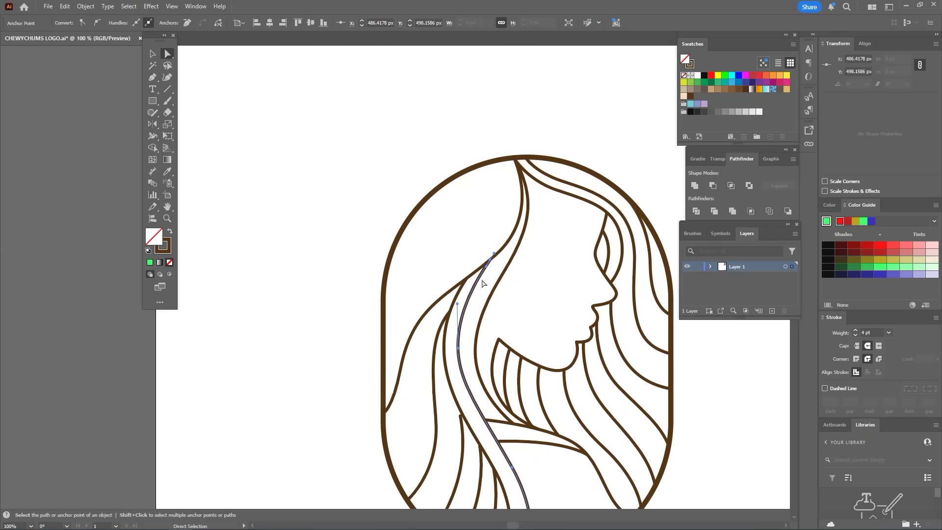
scroll(456, 301, up, 1)
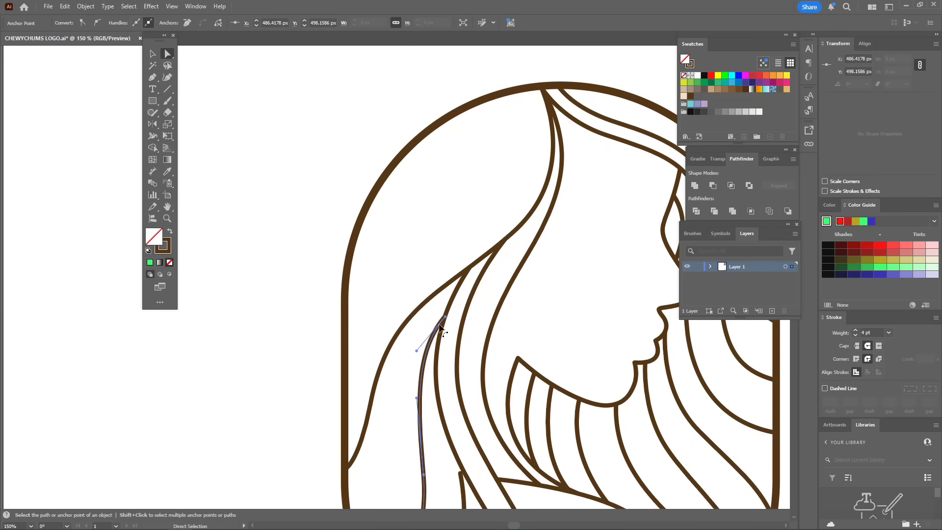
click(445, 316)
key(ctrl+shift+a)
key(ctrl+0)
- Pen-draw a new curved hair strand from the arch top toward the oval's left edge
key(ctrl+1)
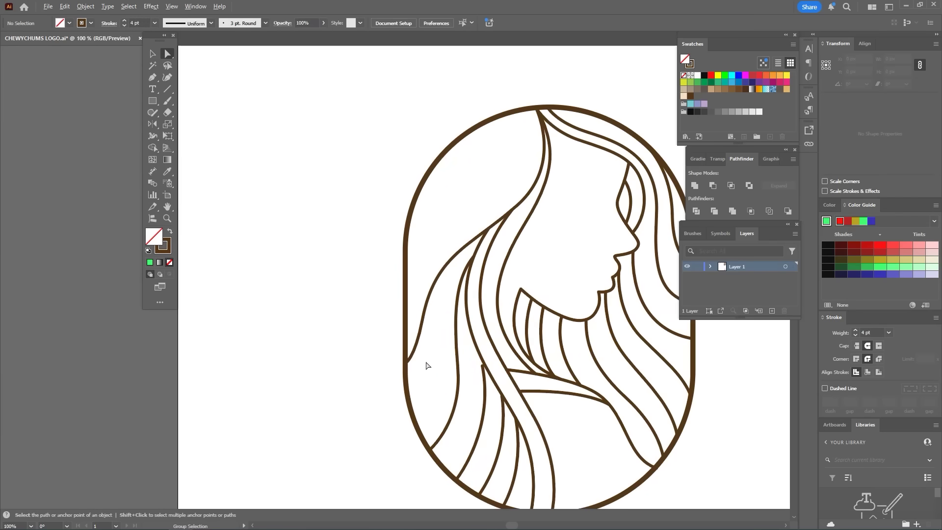
drag(504, 180, 491, 220)
key(p)
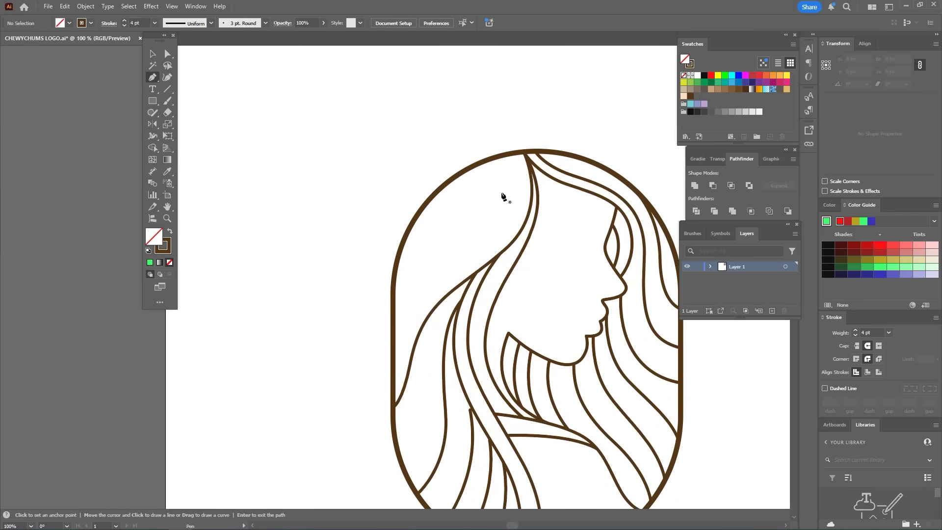
mouse_move(517, 152)
mouse_down()
mouse_move(485, 245)
mouse_move(422, 273)
mouse_up()
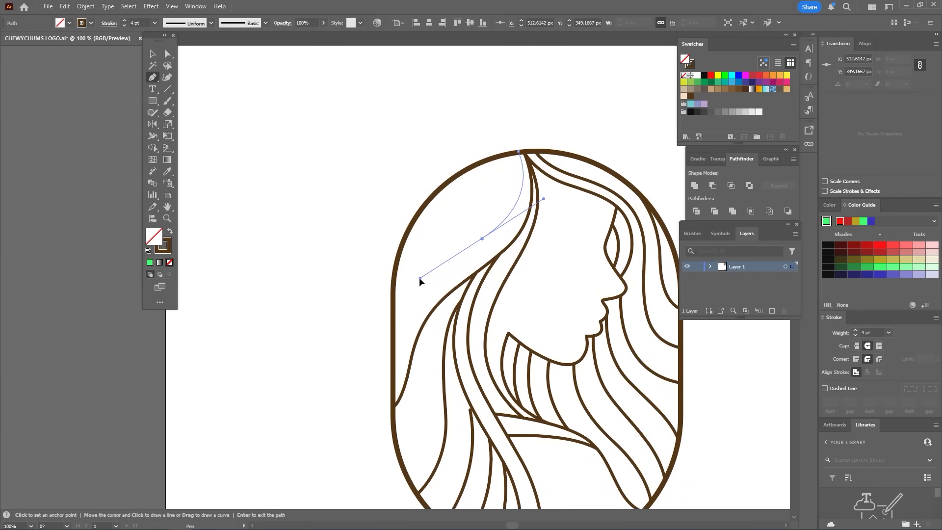
mouse_move(400, 324)
mouse_down()
mouse_move(410, 304)
mouse_move(397, 350)
mouse_up()
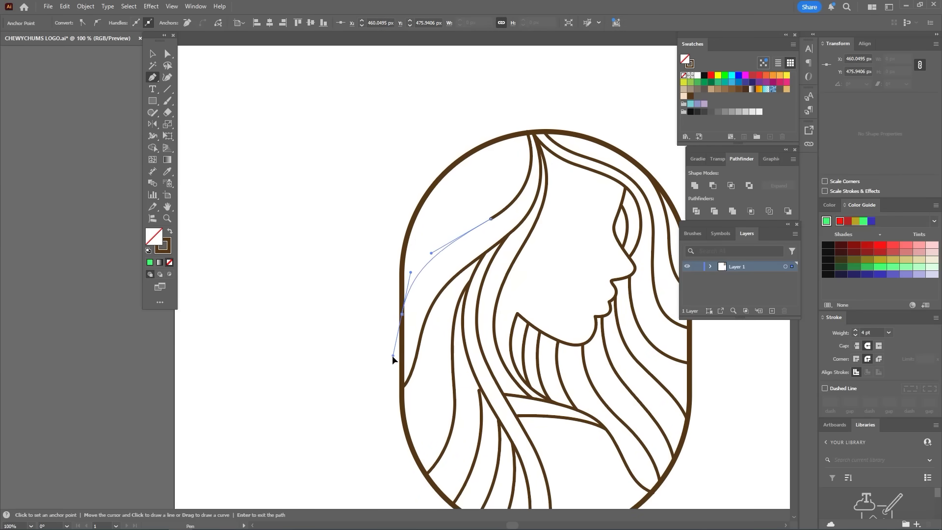
mouse_move(490, 187)
mouse_down()
mouse_move(495, 215)
mouse_move(466, 233)
mouse_move(455, 224)
mouse_up()
key(space)
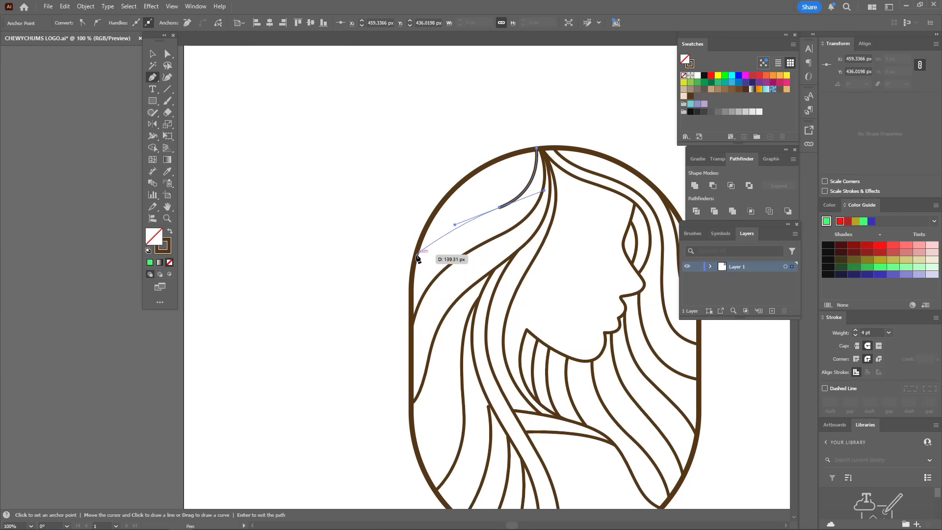
- Lower the new strand's end so it sits on the oval's edge
scroll(416, 289, down, 1)
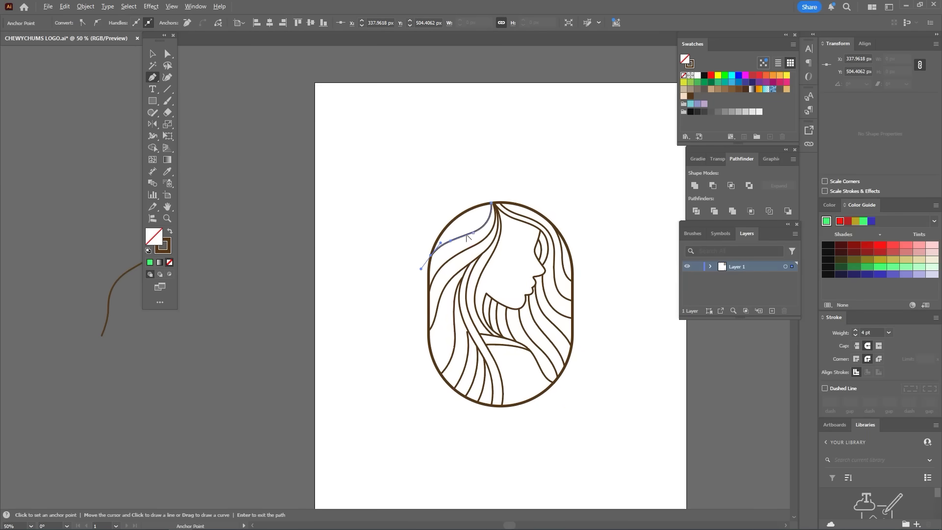
scroll(466, 240, up, 1)
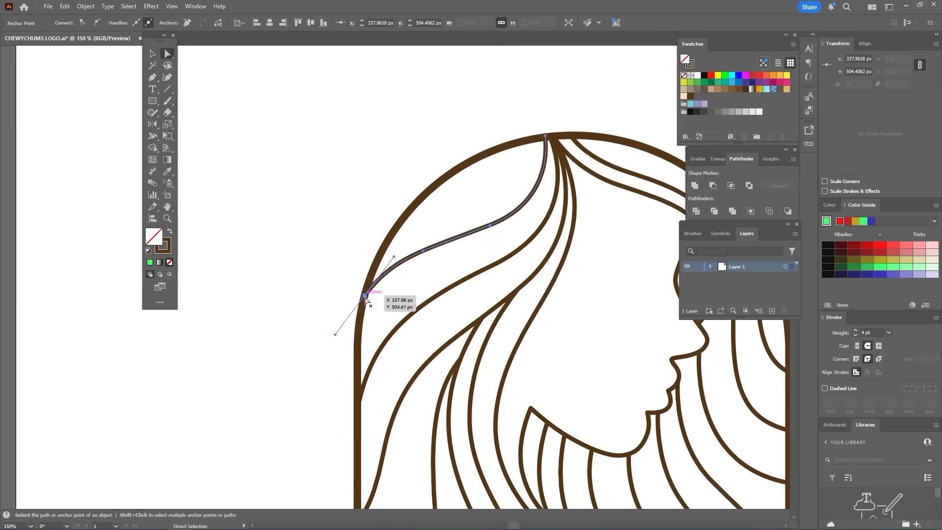
drag(364, 298, 362, 305)
key(space)
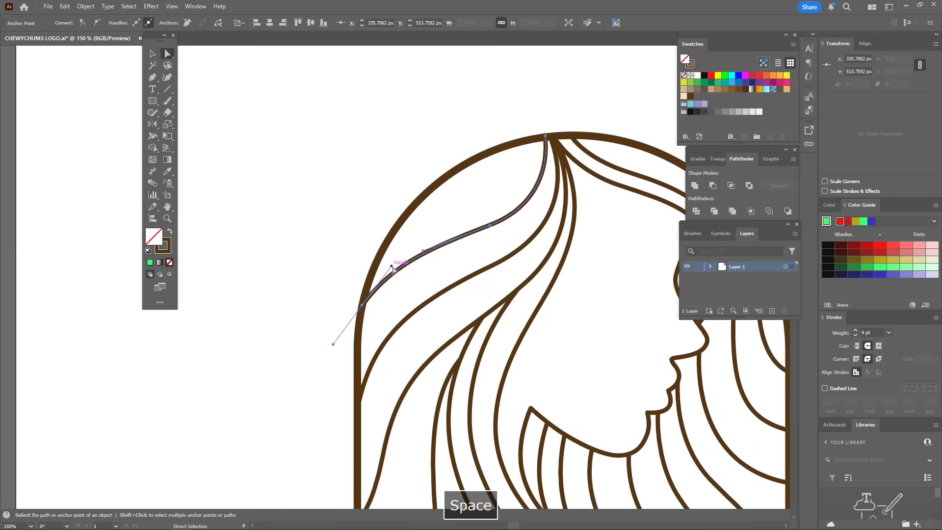
- Refine neighbouring strands by lowering a bottom anchor and adjusting their curves and bends
click(430, 300)
drag(431, 300, 448, 253)
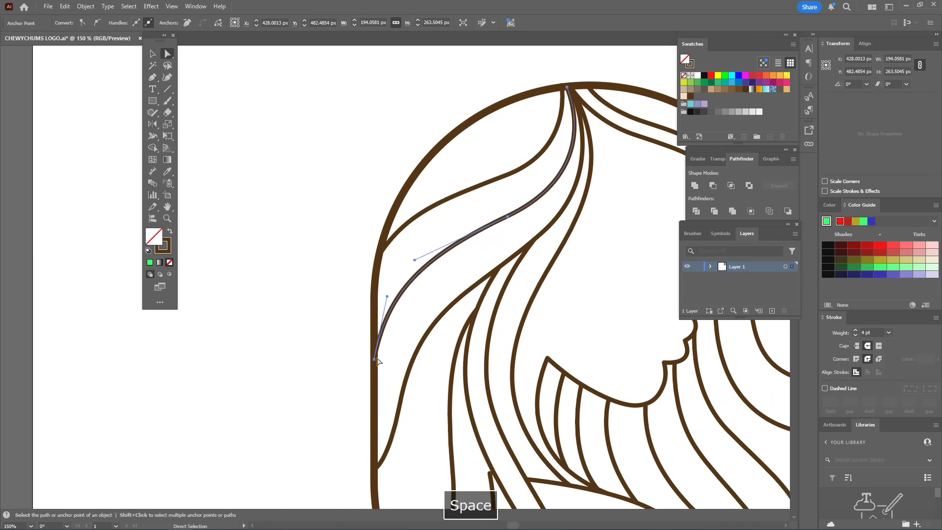
drag(374, 359, 375, 368)
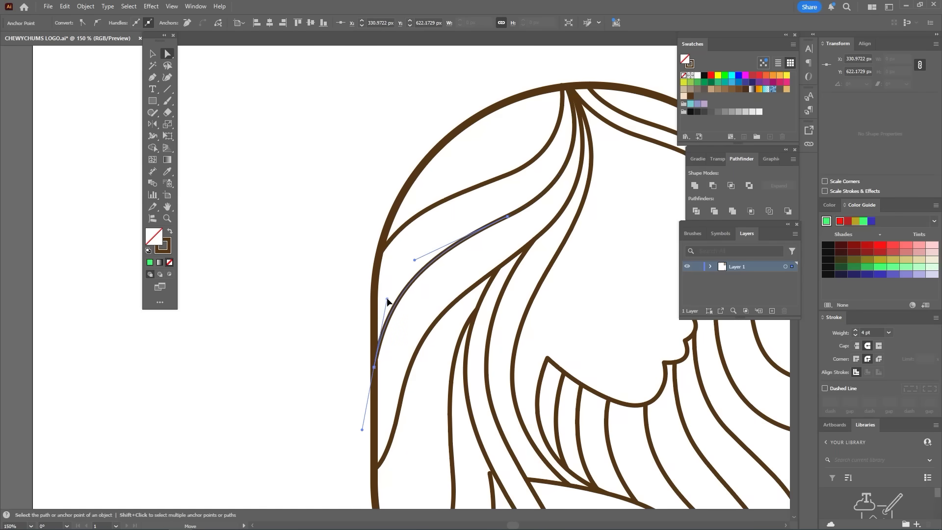
key(space)
mouse_move(475, 212)
mouse_down()
mouse_move(423, 274)
mouse_move(457, 280)
mouse_up()
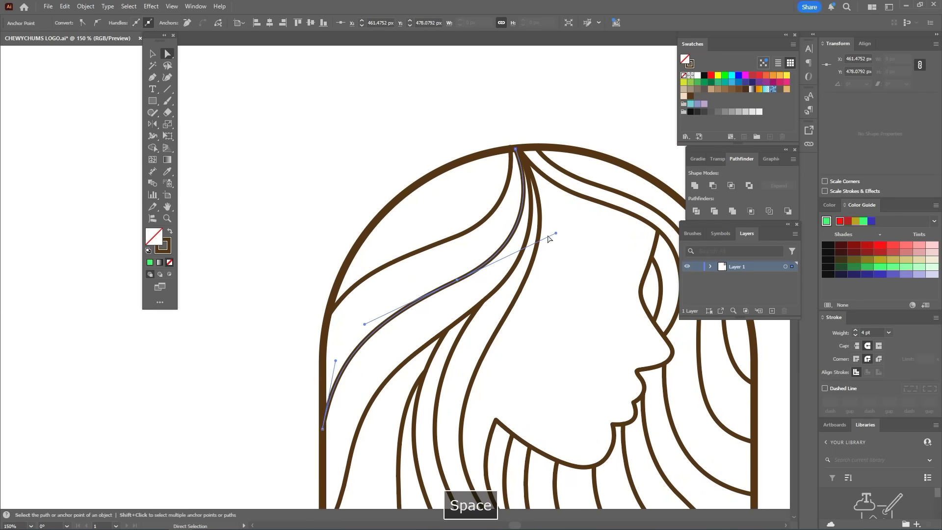
drag(555, 230, 557, 230)
drag(463, 234, 456, 244)
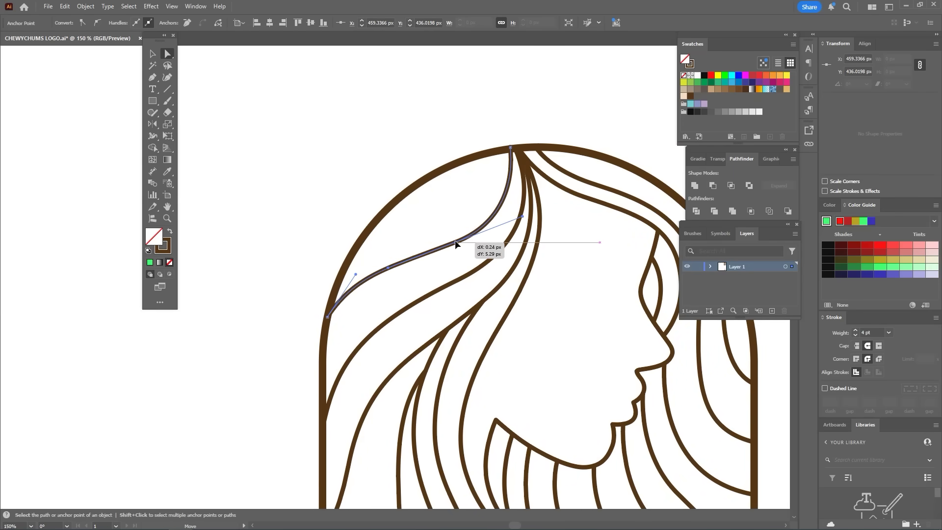
drag(600, 242, 532, 216)
- Pen-draw a second strand from the arch top to the left edge, re-placing a misplaced anchor
click(458, 216)
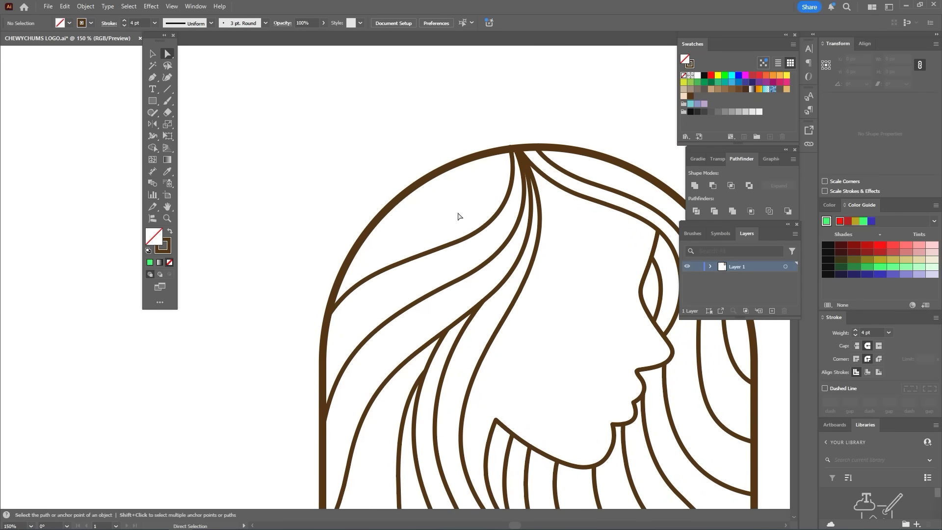
key(p)
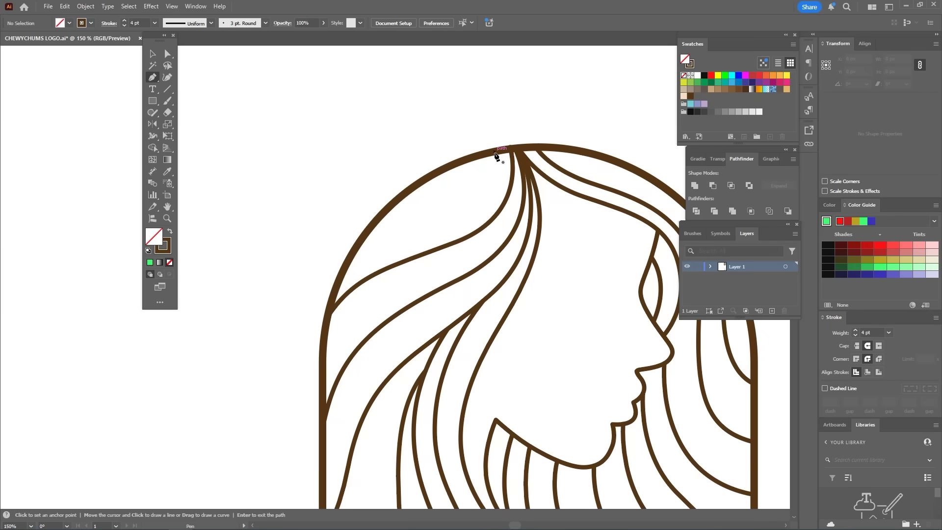
key(ctrl+z)
click(504, 156)
drag(452, 221, 391, 247)
key(space)
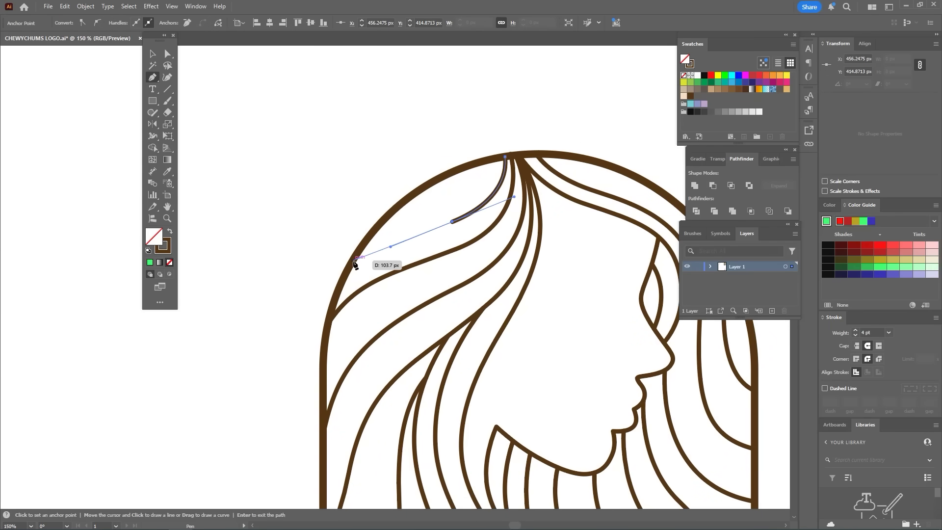
key(ctrl+z)
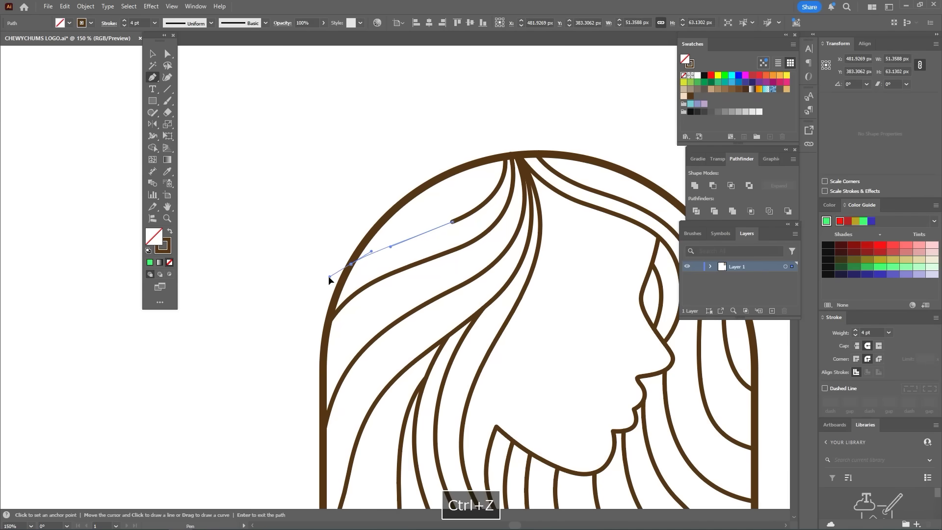
mouse_move(350, 264)
mouse_down()
mouse_move(328, 278)
mouse_move(335, 254)
mouse_up()
key(space)
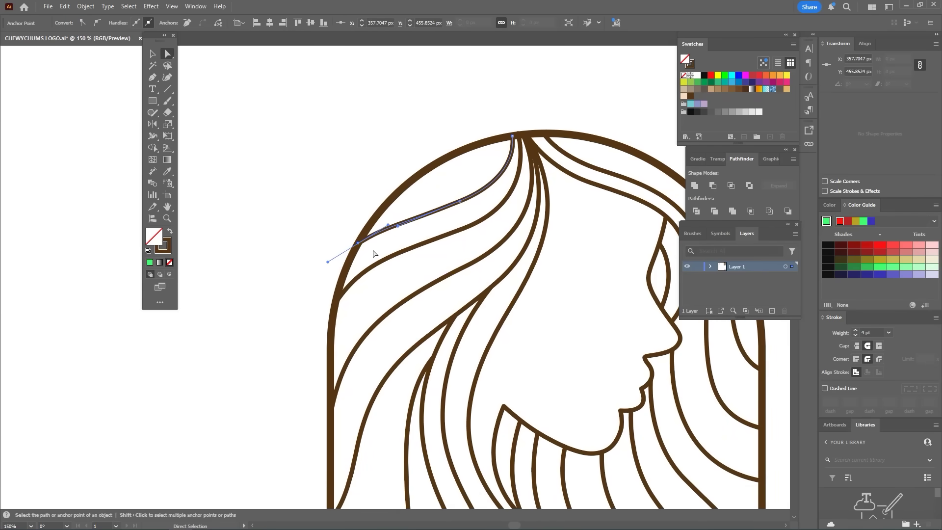
drag(335, 309, 333, 318)
- Reshape the second strand by lowering its middle anchor, adjusting its handle and shifting its end
key(space)
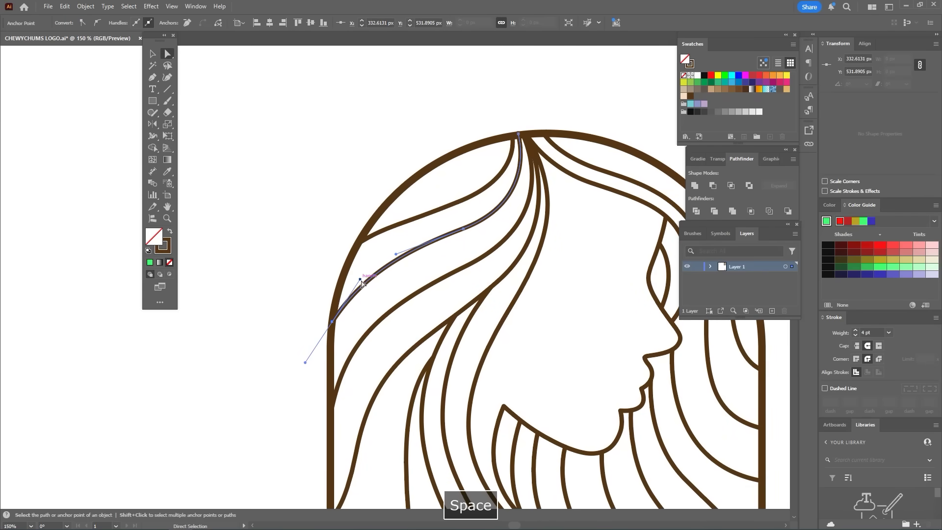
click(463, 228)
drag(463, 228, 465, 235)
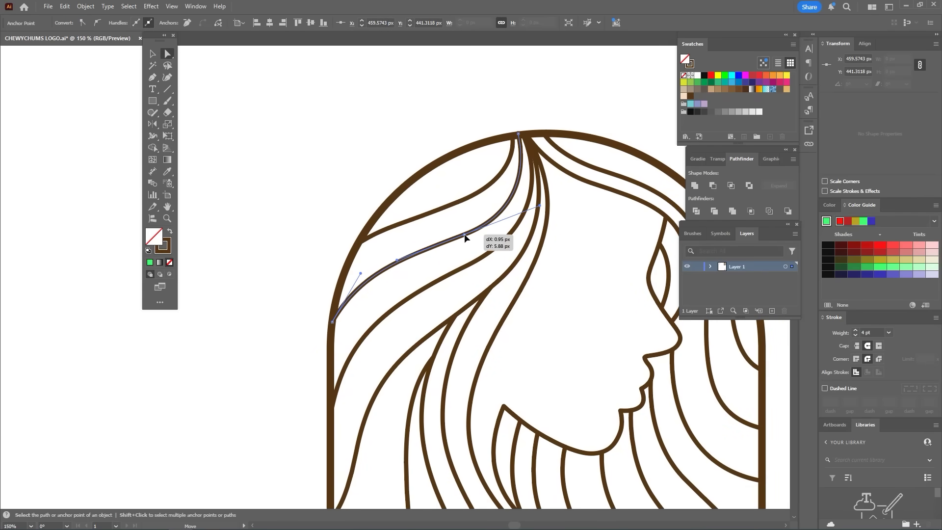
drag(538, 200, 547, 201)
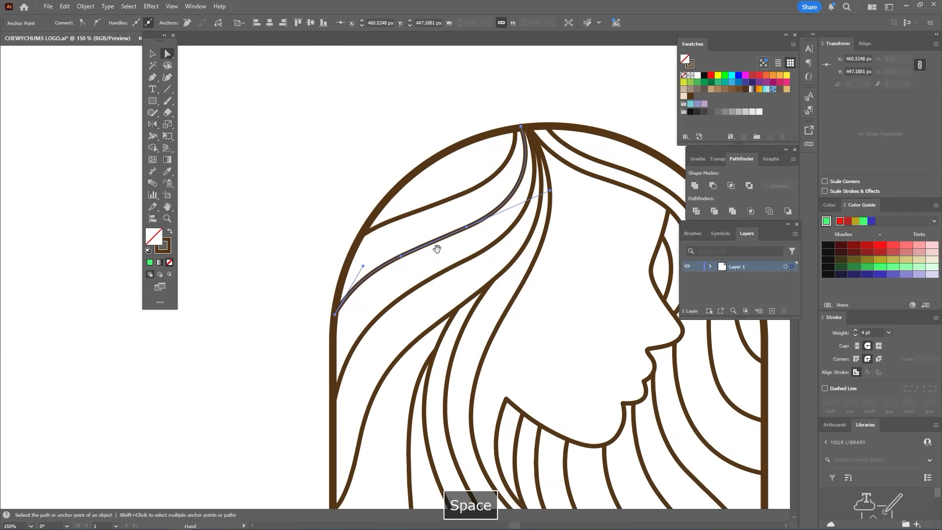
drag(360, 337, 381, 279)
click(347, 356)
drag(346, 358, 347, 363)
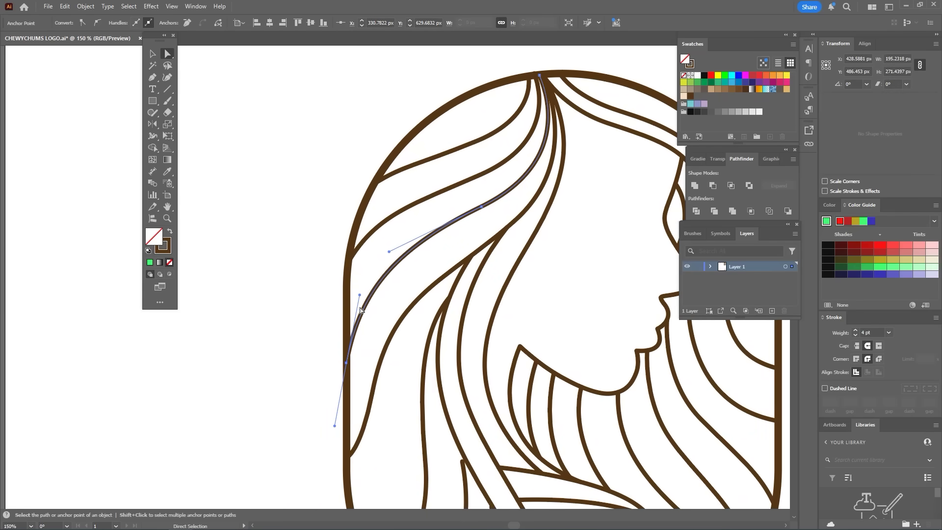
click(440, 226)
- Smooth nearby strands' ends at the oval edge and nudge the upper strand's top anchor right
click(481, 211)
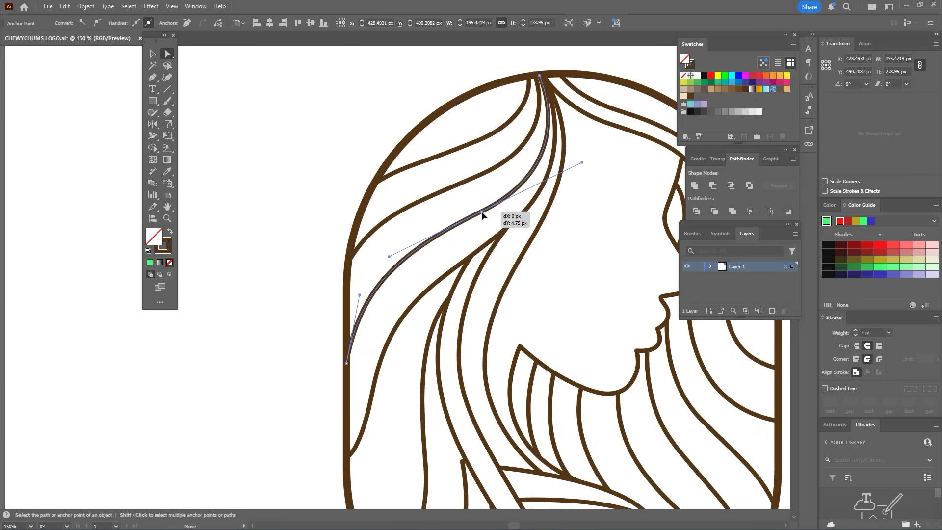
drag(481, 210, 476, 279)
click(346, 330)
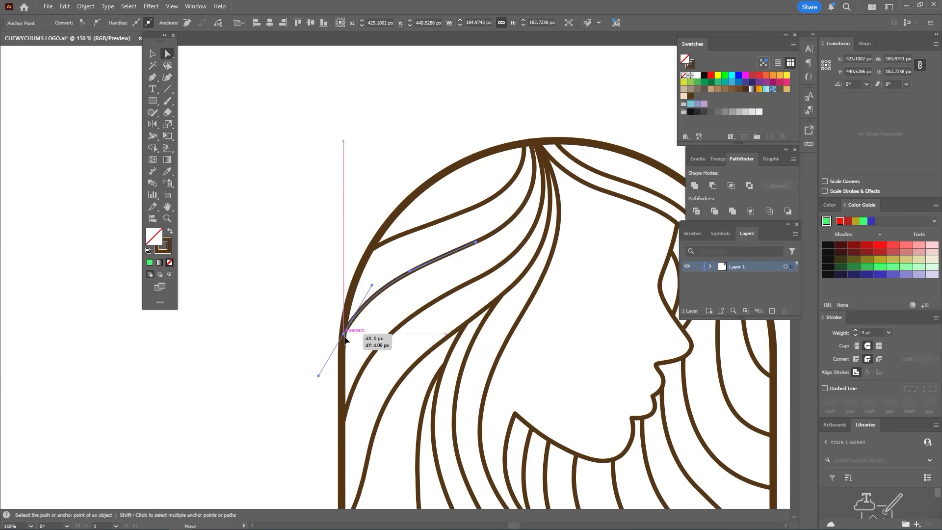
drag(374, 288, 373, 283)
click(373, 249)
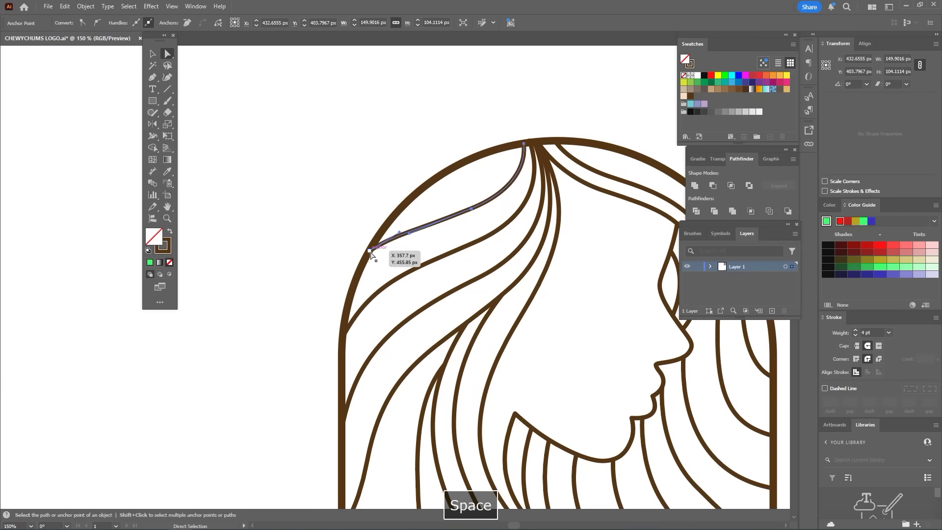
drag(374, 249, 367, 256)
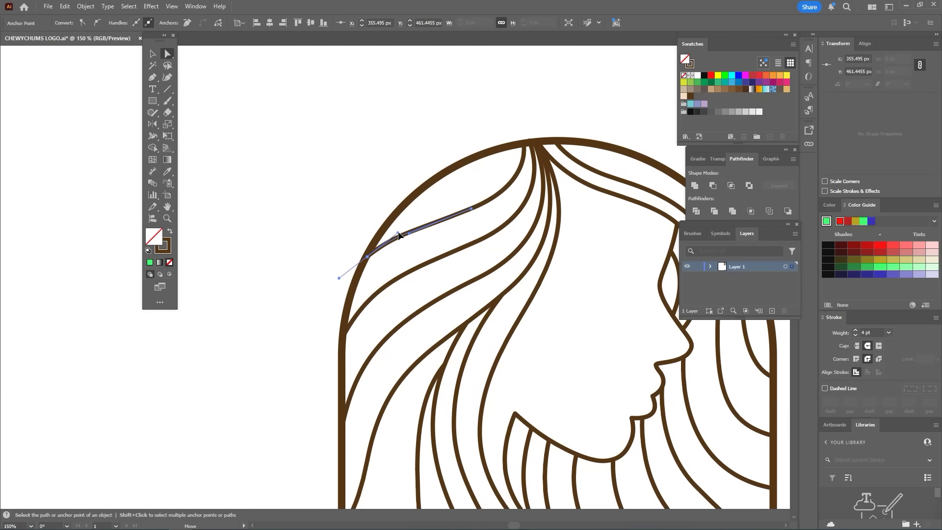
drag(422, 204, 424, 247)
click(455, 241)
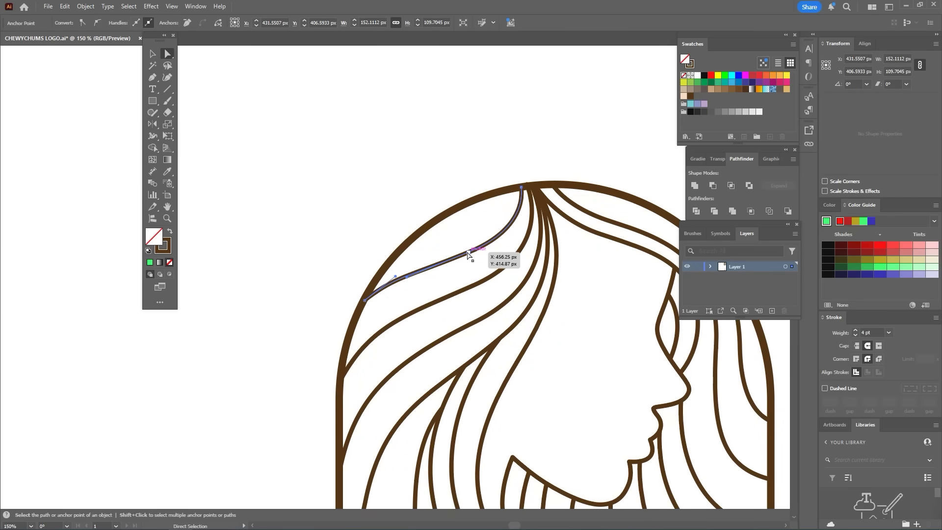
click(468, 254)
drag(524, 188, 525, 189)
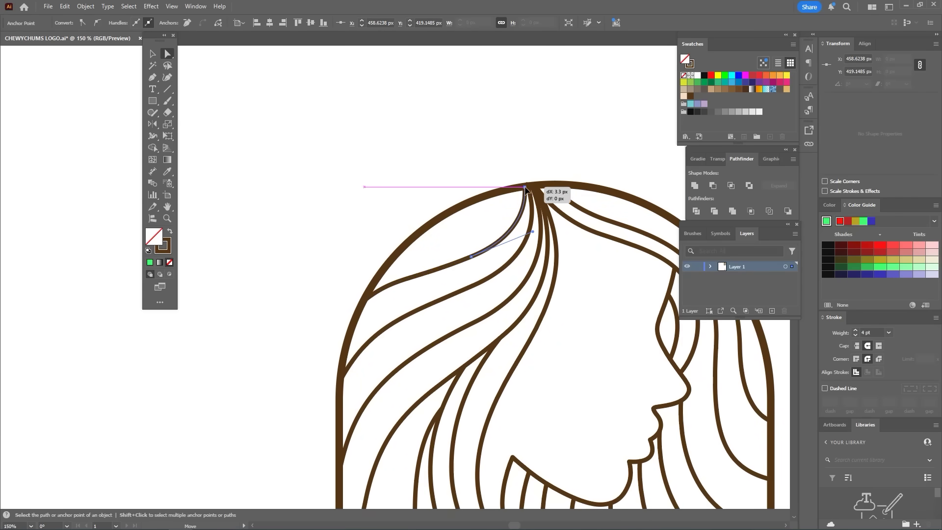
- Start a third strand from the arch top curving left, then reshape a neighbouring strand's curve
click(490, 229)
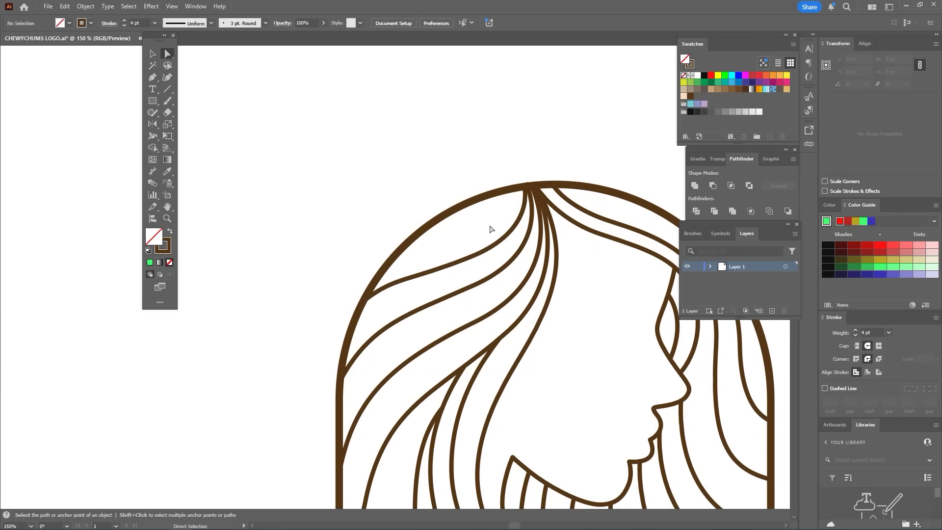
key(p)
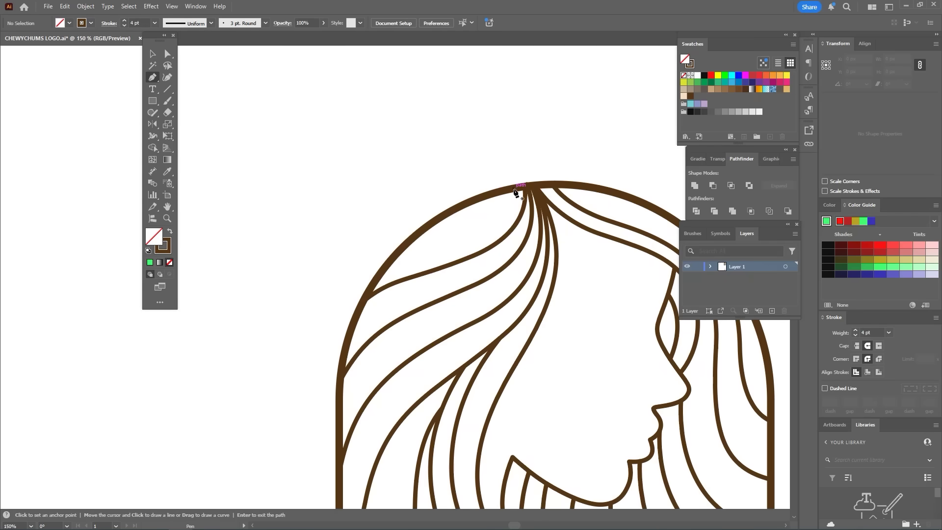
click(513, 189)
drag(420, 231, 331, 221)
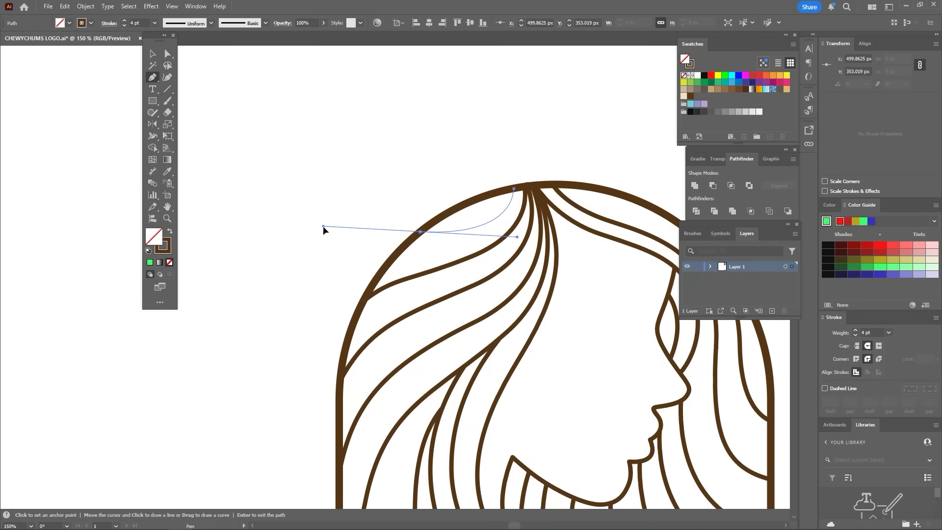
key(ctrl+minus)
key(ctrl+minus)
key(a)
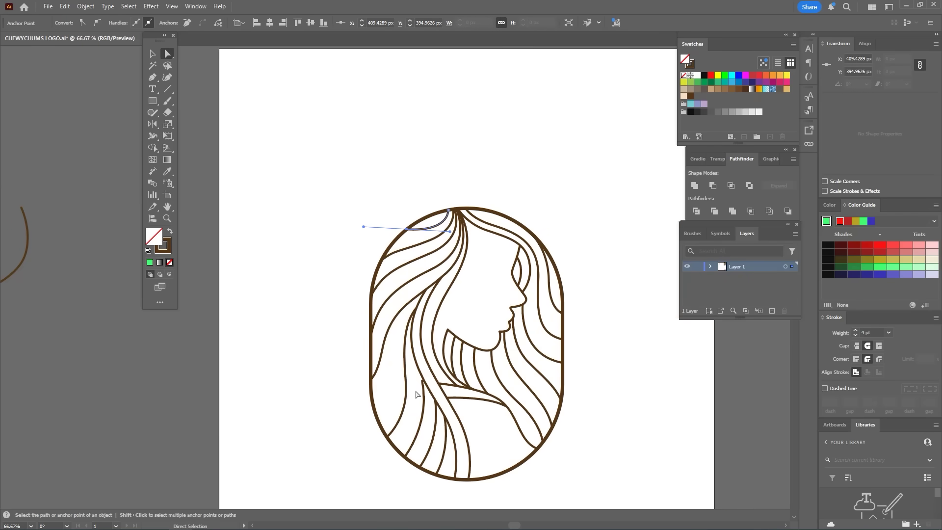
key(ctrl+plus)
key(ctrl+plus)
drag(432, 360, 431, 354)
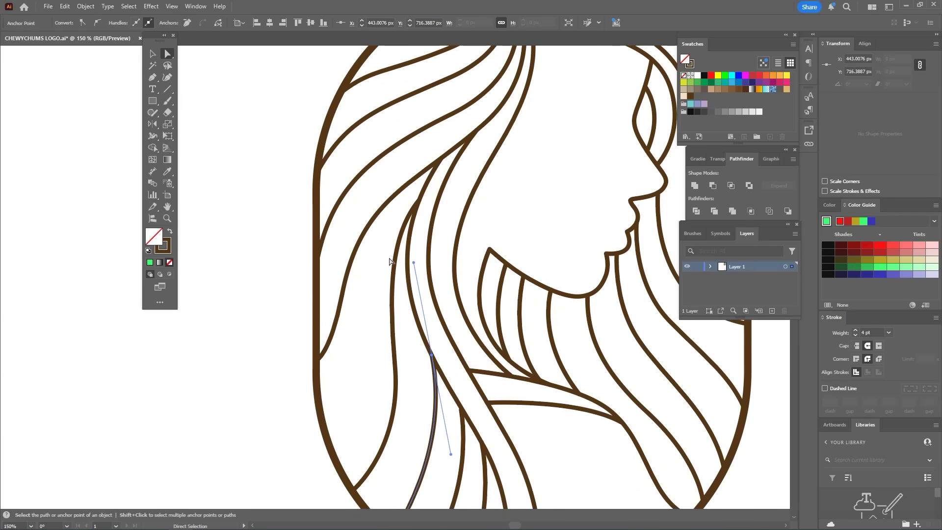
- Pen-draw a new curved strand down the left side toward the oval's lower-left edge
key(p)
click(426, 186)
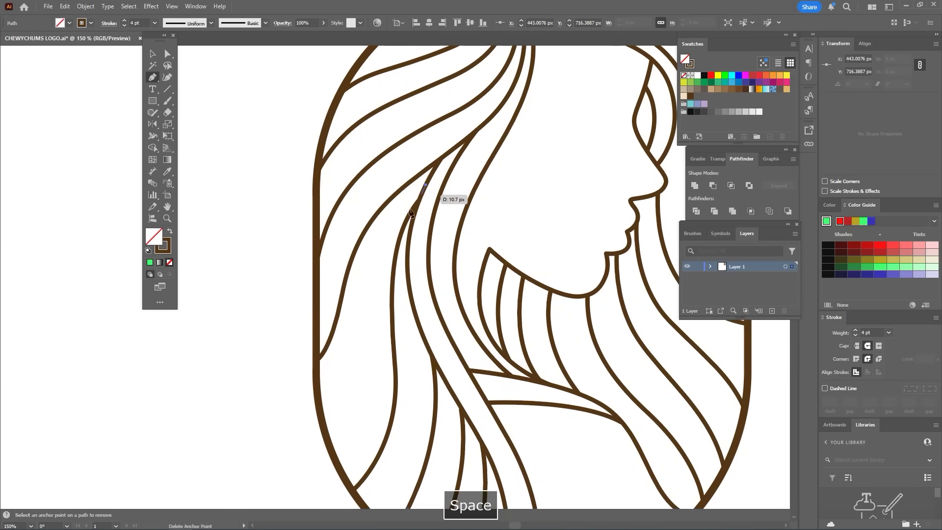
drag(444, 197, 465, 150)
mouse_move(397, 239)
mouse_down()
mouse_move(389, 309)
mouse_move(419, 240)
mouse_up()
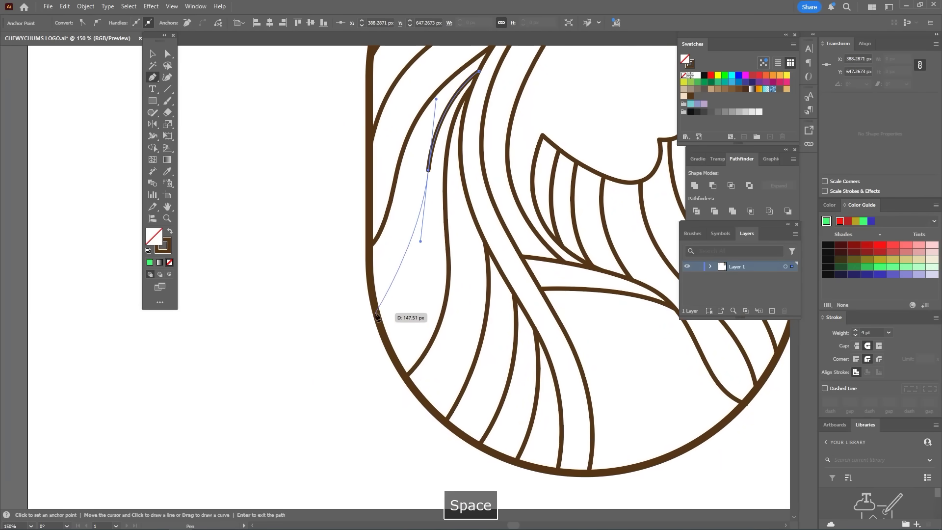
drag(379, 322, 344, 350)
scroll(365, 326, down, 2)
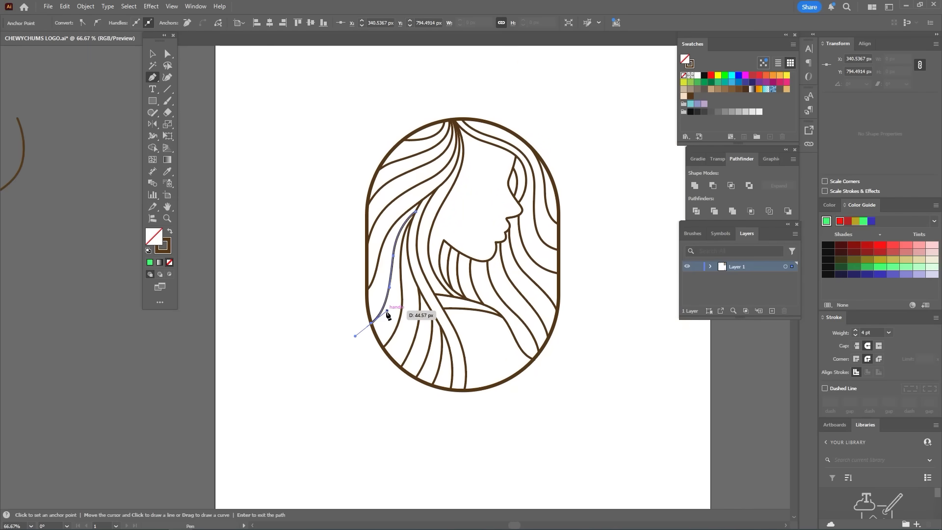
scroll(451, 204, up, 2)
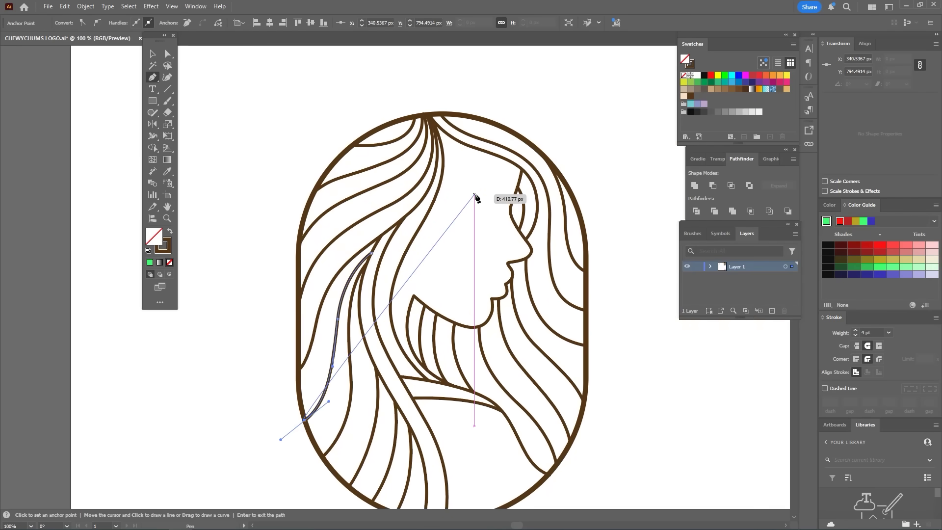
scroll(487, 188, up, 1)
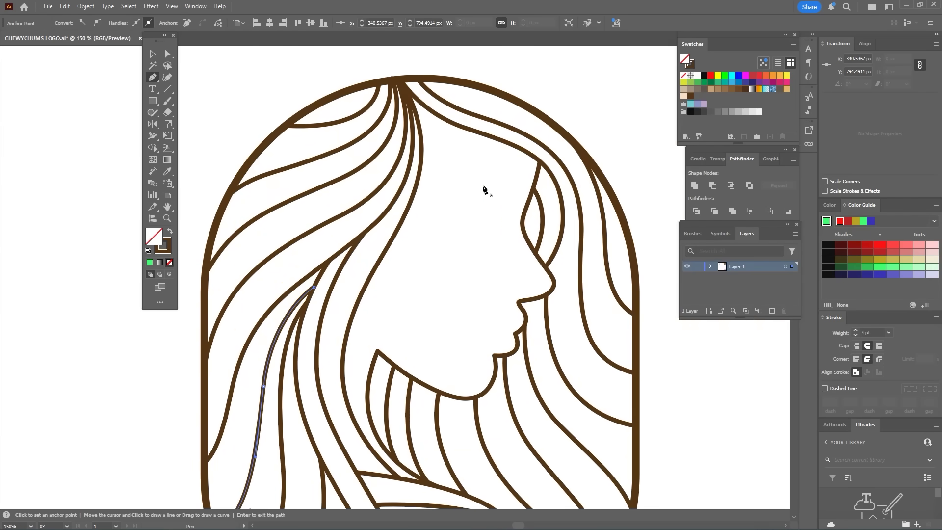
- Draw an arched eyebrow across the face and refine its right end and arch
click(508, 196)
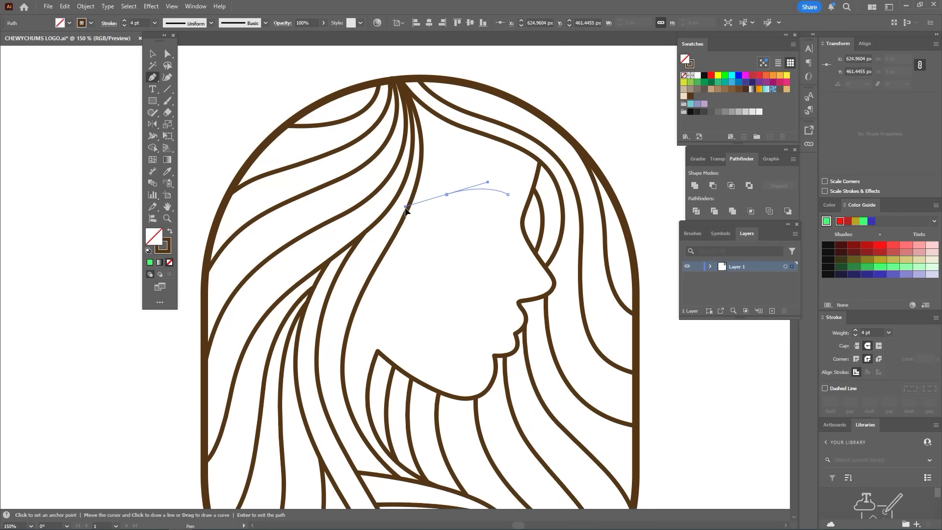
drag(406, 209, 411, 210)
key(a)
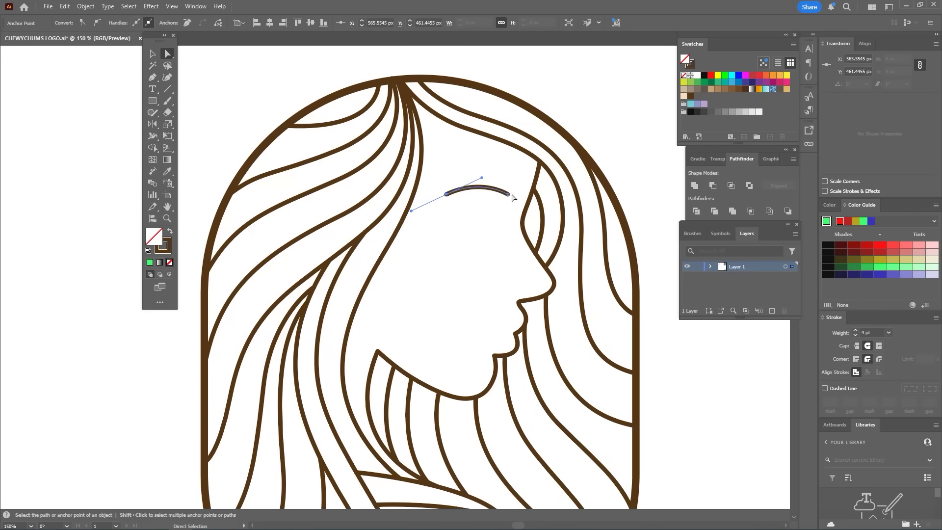
mouse_move(509, 194)
mouse_down()
mouse_move(507, 203)
mouse_move(477, 175)
mouse_move(435, 195)
mouse_up()
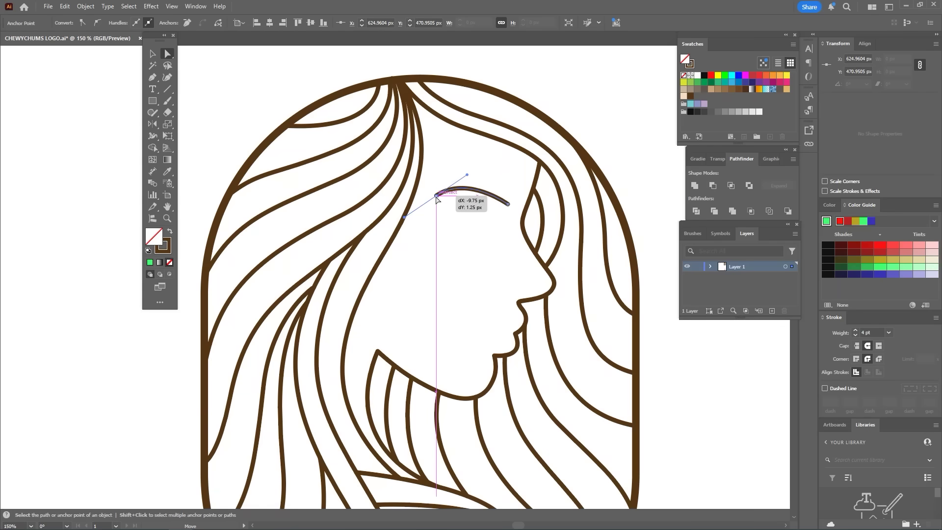
drag(472, 170, 473, 170)
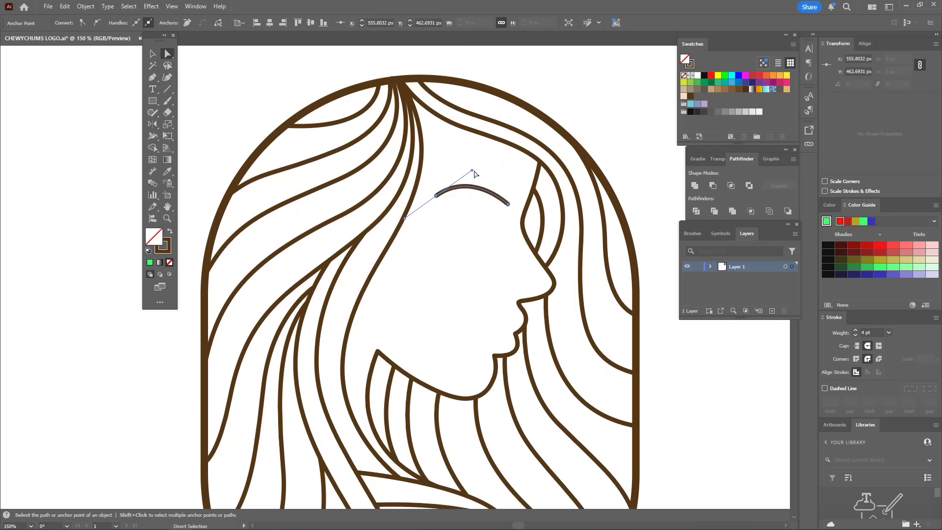
click(456, 237)
- Zoom in on the face and place the first anchor of the closed-eye curve
key(ctrl+plus)
key(p)
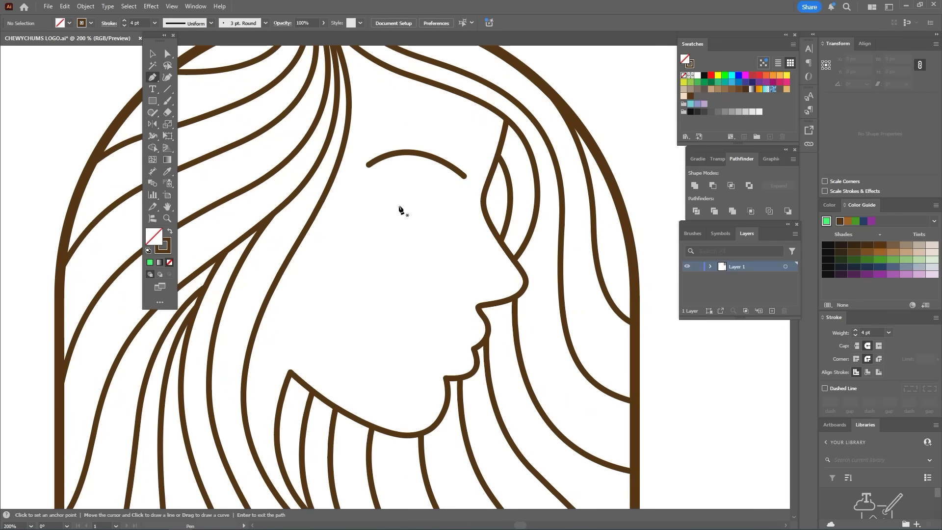
click(383, 205)
- Draw the closed eyelid as a downward curve with an upturned end
drag(417, 226, 438, 225)
click(436, 198)
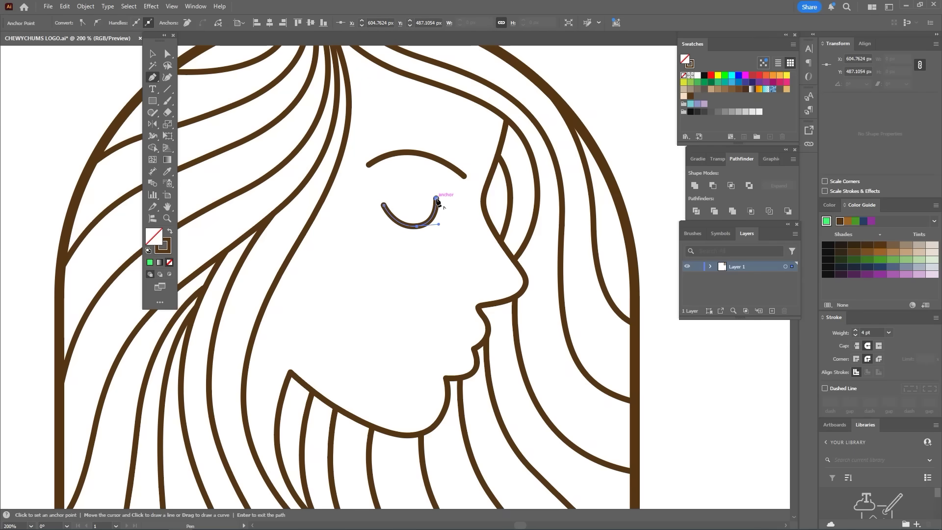
key(ctrl+plus)
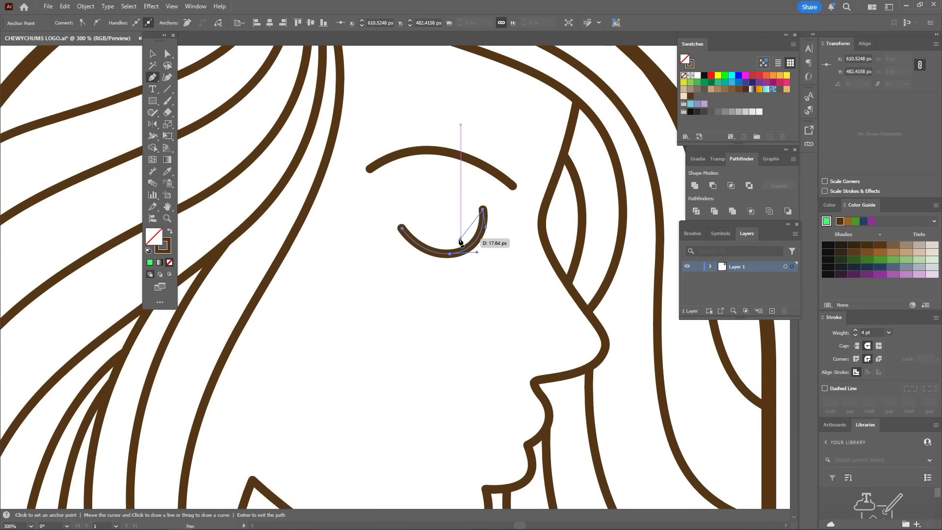
drag(460, 241, 460, 240)
key(ctrl+plus)
key(ctrl+plus)
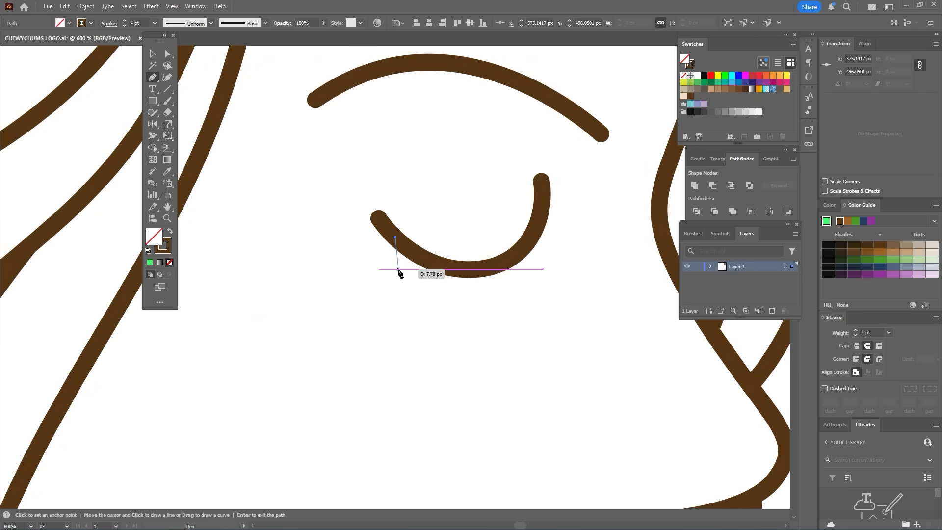
mouse_move(407, 290)
mouse_down()
mouse_move(410, 299)
mouse_move(488, 157)
mouse_up()
key(ctrl+z)
key(ctrl)
click(379, 319)
- Set the eye curves' stroke weight to 2 pt
key(v)
click(135, 23)
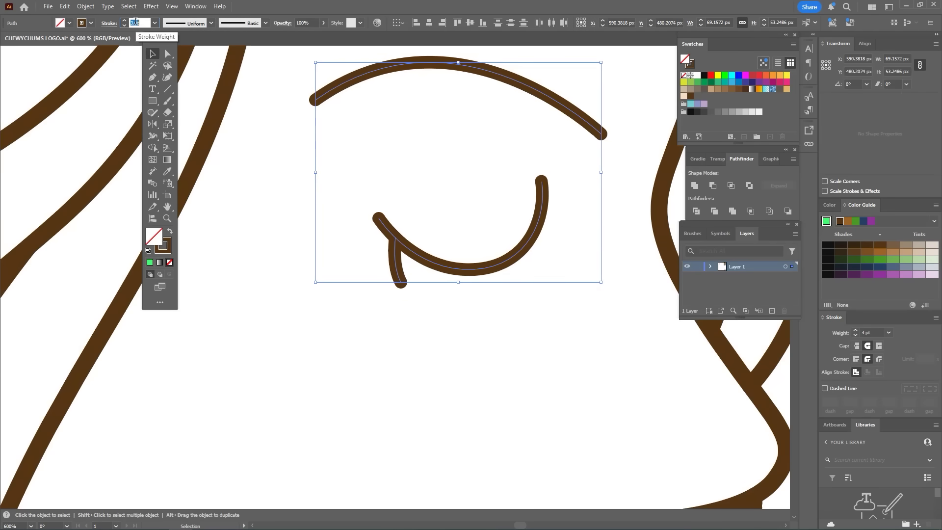
text(2)
key(Return)
click(413, 270)
- Draw curved lashes outward from the eyelid's right end
key(p)
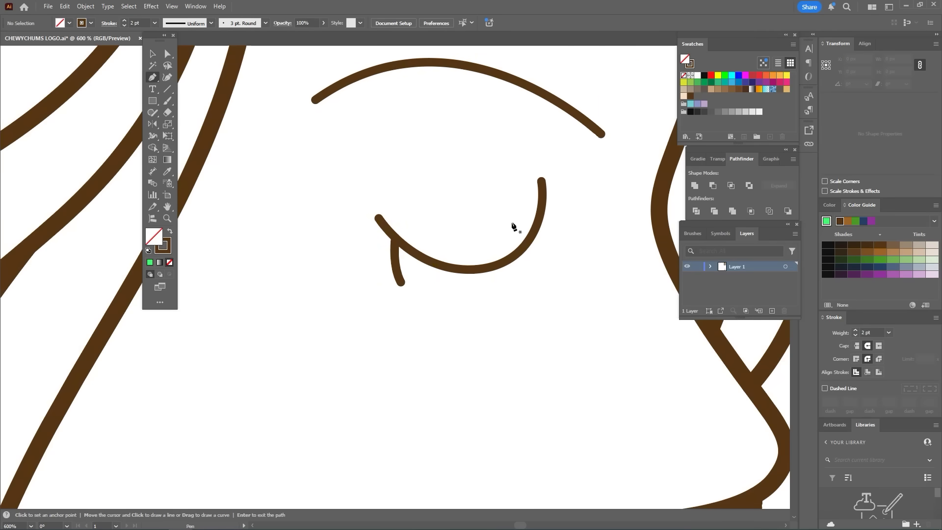
click(541, 210)
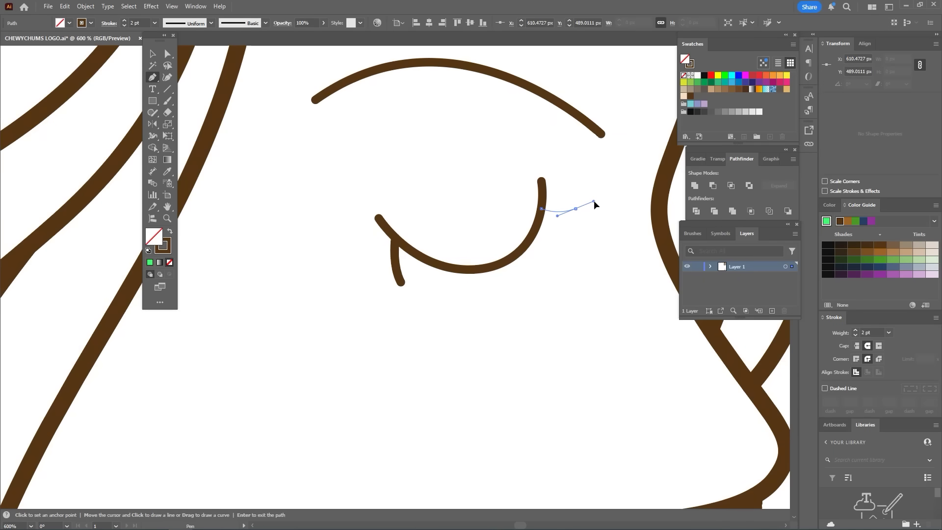
drag(594, 200, 593, 200)
click(536, 228)
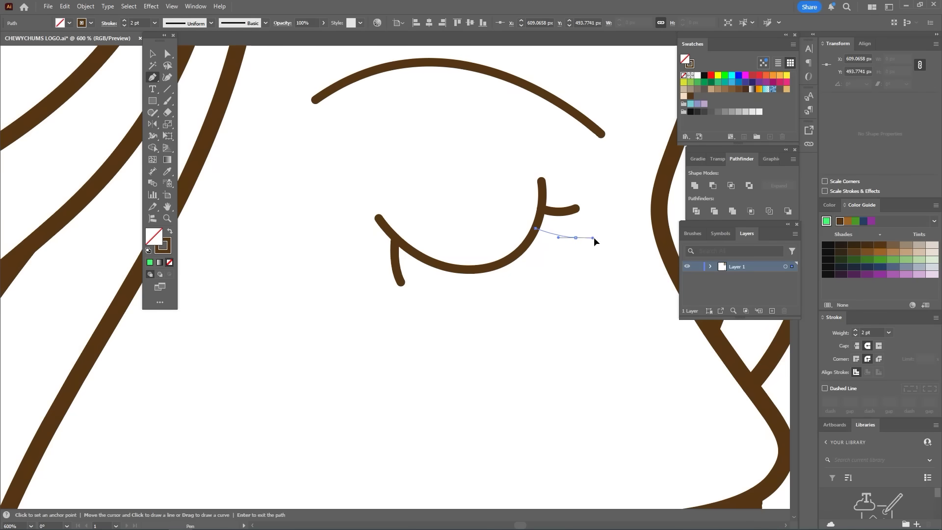
mouse_move(593, 237)
mouse_down()
mouse_move(593, 268)
mouse_move(595, 257)
mouse_up()
key(Return)
click(524, 245)
key(ctrl+z)
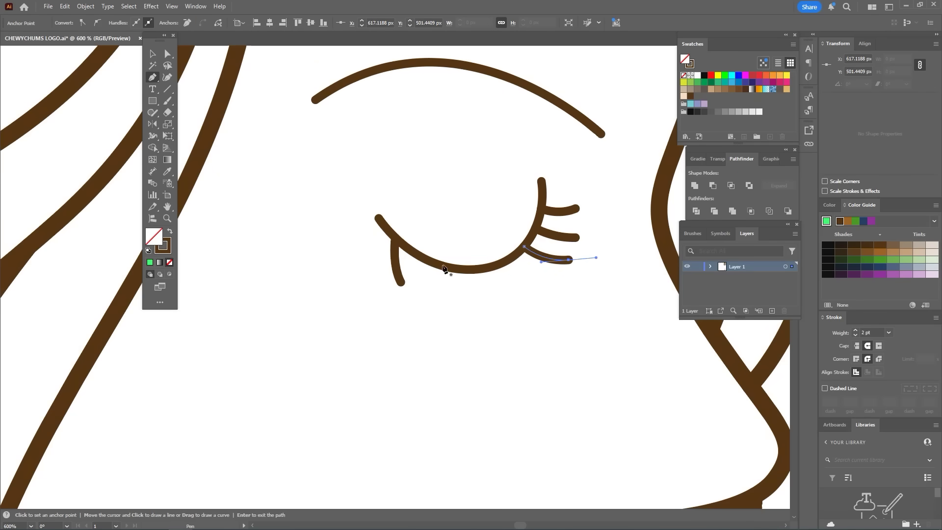
key(Return)
- Add a row of curved lashes along the underside of the eyelid
drag(427, 289, 440, 308)
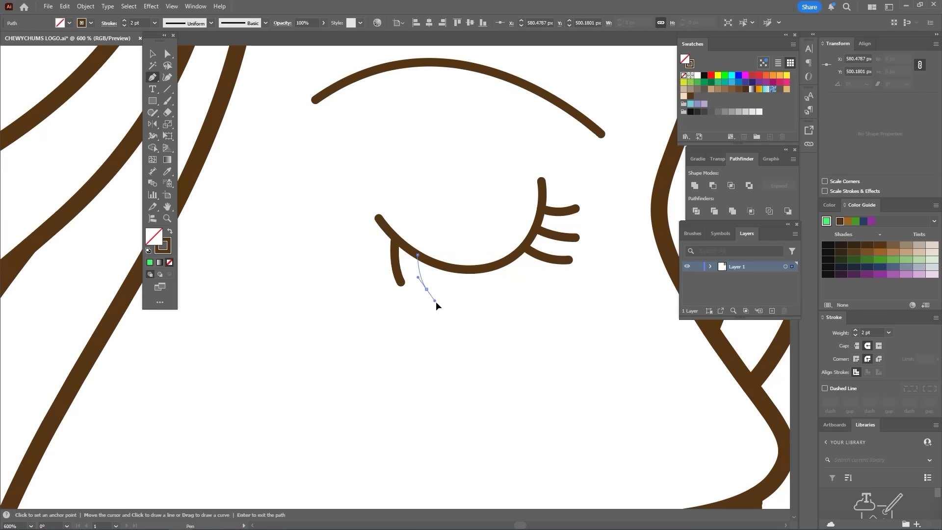
key(Return)
mouse_move(435, 264)
mouse_down()
mouse_move(456, 297)
mouse_move(501, 298)
mouse_up()
key(Return)
click(496, 298)
key(Return)
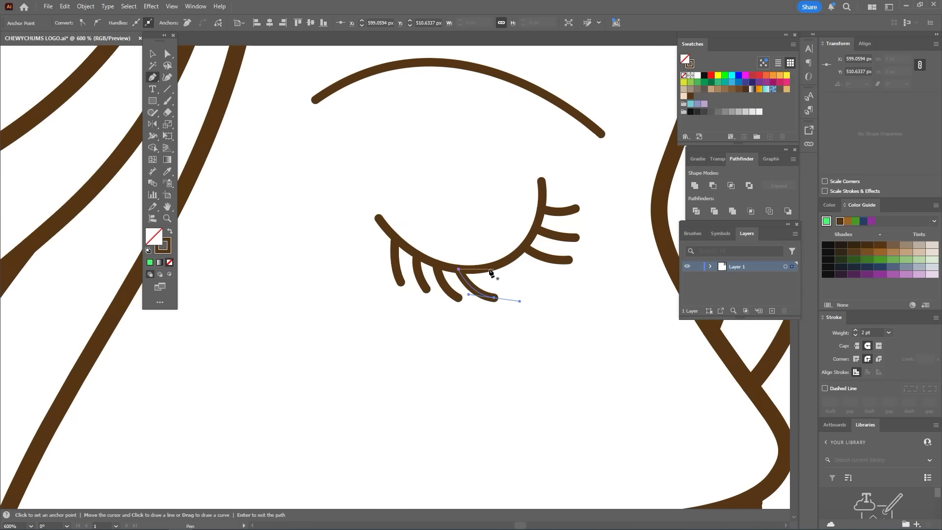
mouse_move(484, 267)
mouse_down()
mouse_move(518, 296)
mouse_move(531, 292)
mouse_up()
click(530, 293)
key(Return)
mouse_move(507, 260)
mouse_down()
mouse_move(553, 284)
mouse_move(576, 280)
mouse_up()
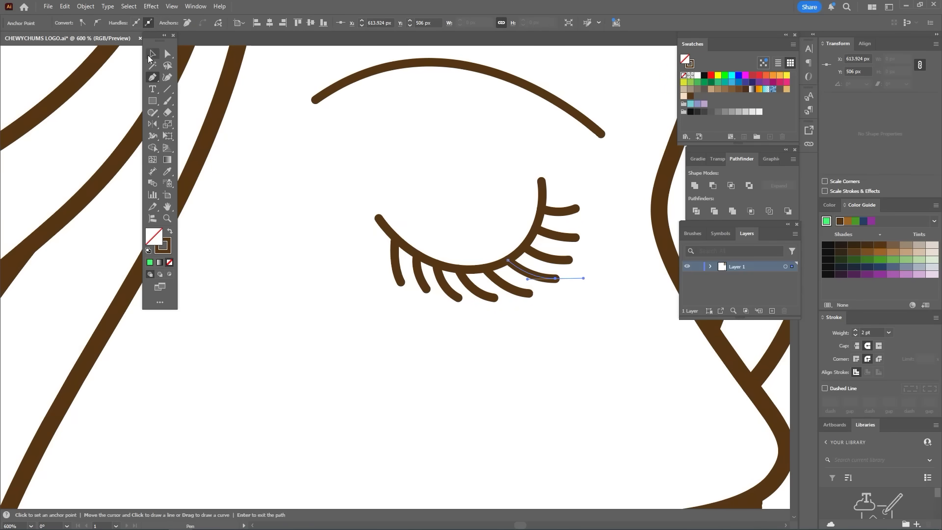
click(150, 59)
- Lengthen the top lash slightly to the right by moving its end point
key(ctrl+equal)
drag(399, 265, 431, 266)
key(ctrl+z)
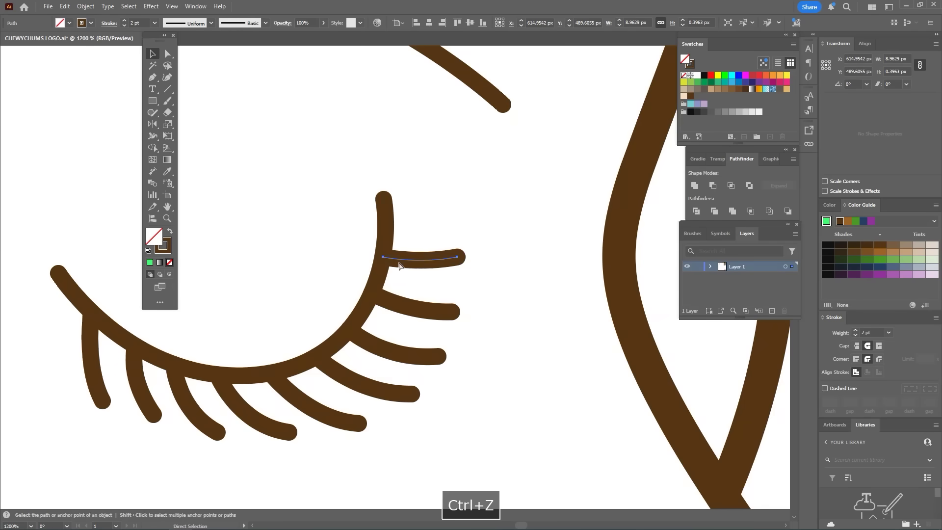
click(167, 53)
click(454, 256)
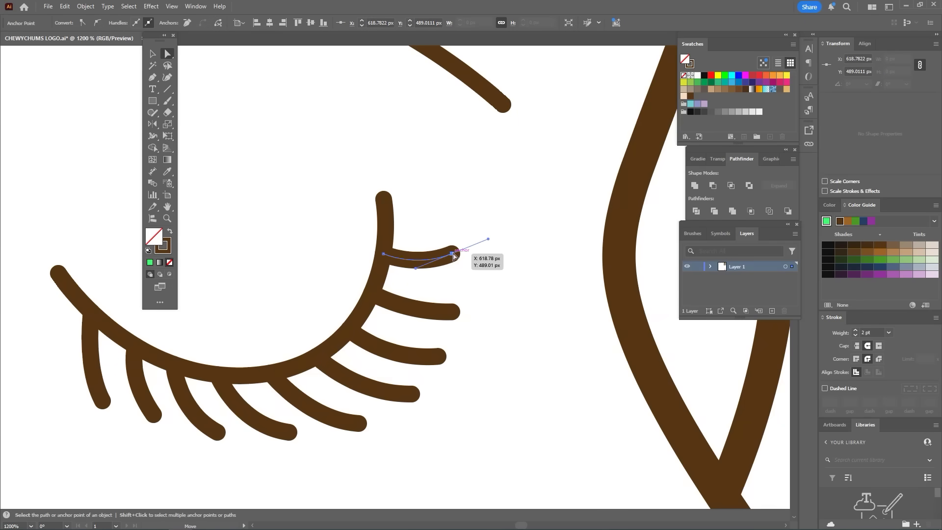
drag(454, 255, 459, 255)
- Give the selected hair lines a thinner 2 pt stroke weight
key(ctrl+minus)
key(ctrl+minus)
key(ctrl+minus)
click(69, 138)
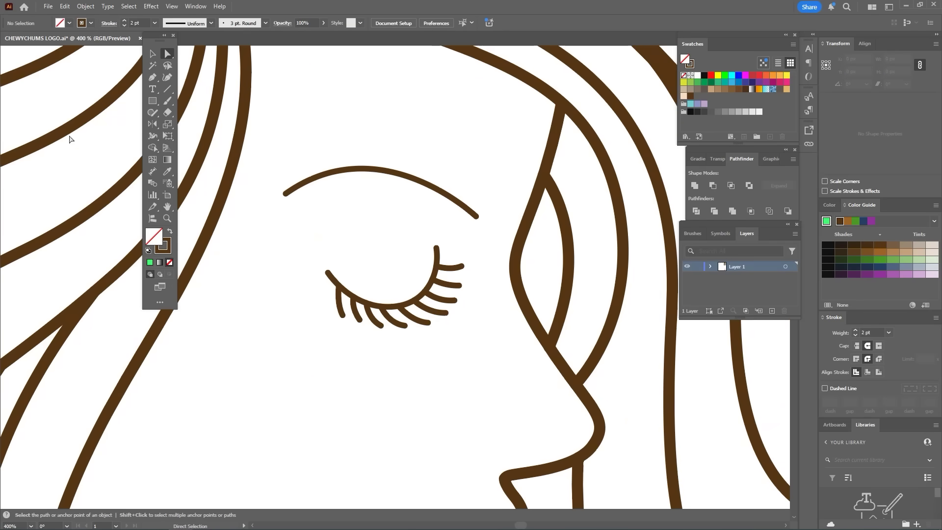
click(153, 56)
drag(268, 242, 464, 348)
key(ctrl+0)
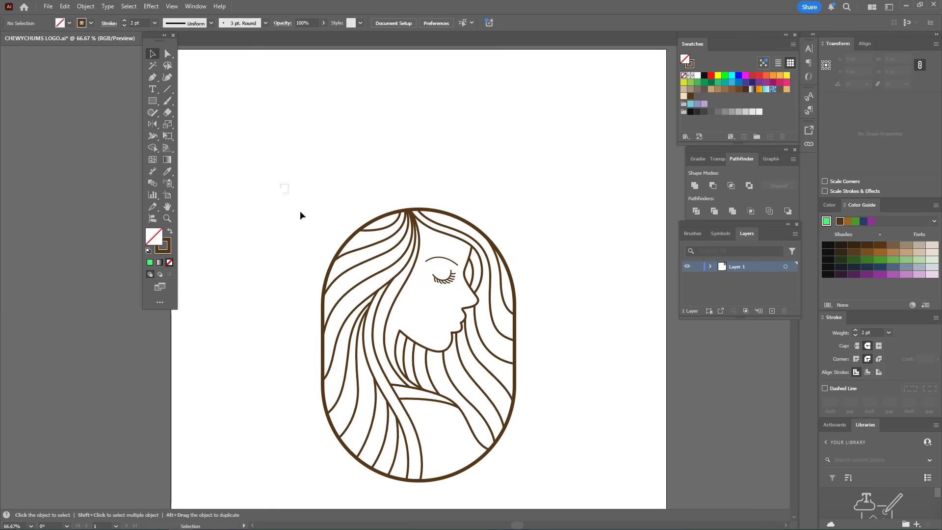
key(v)
key(ctrl+a)
key(ctrl+equal)
key(ctrl+equal)
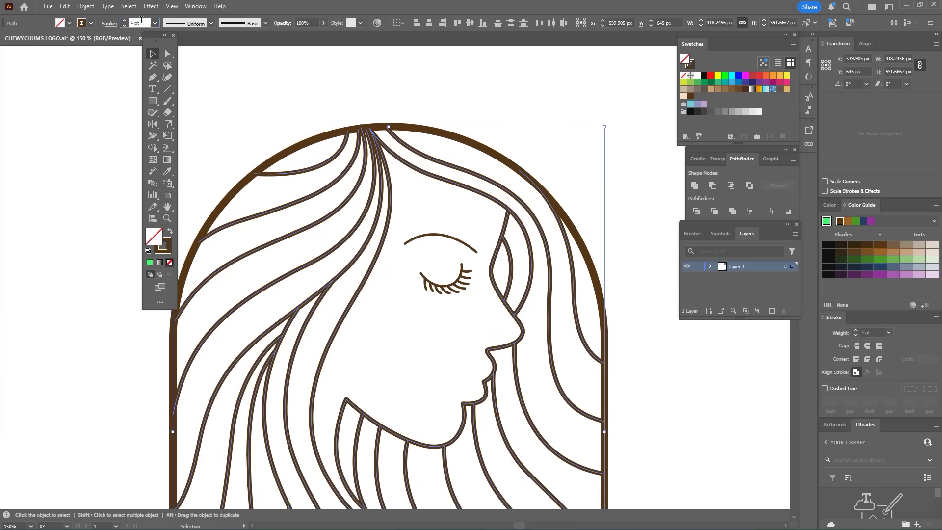
double_click(140, 23)
text(2)
key(Return)
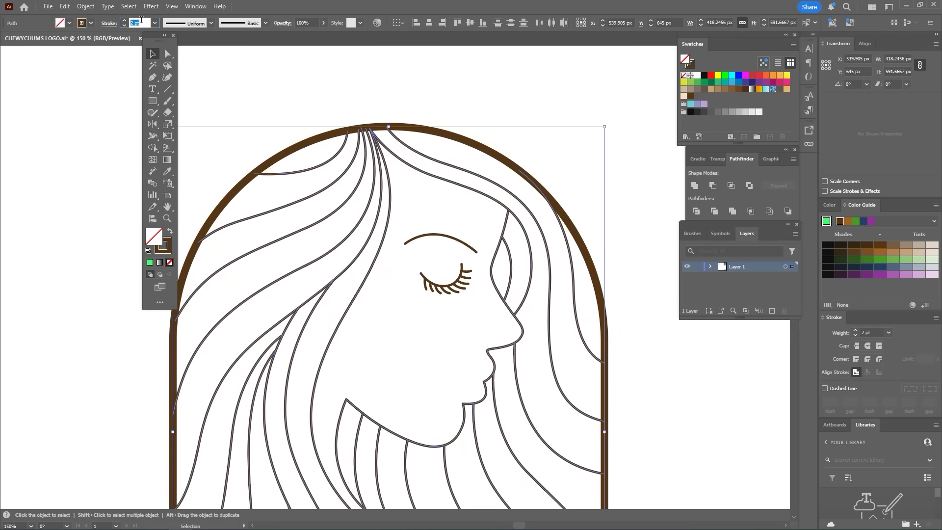
- Group the eyebrow, eye and lashes together
click(435, 320)
key(ctrl+g)
click(451, 254)
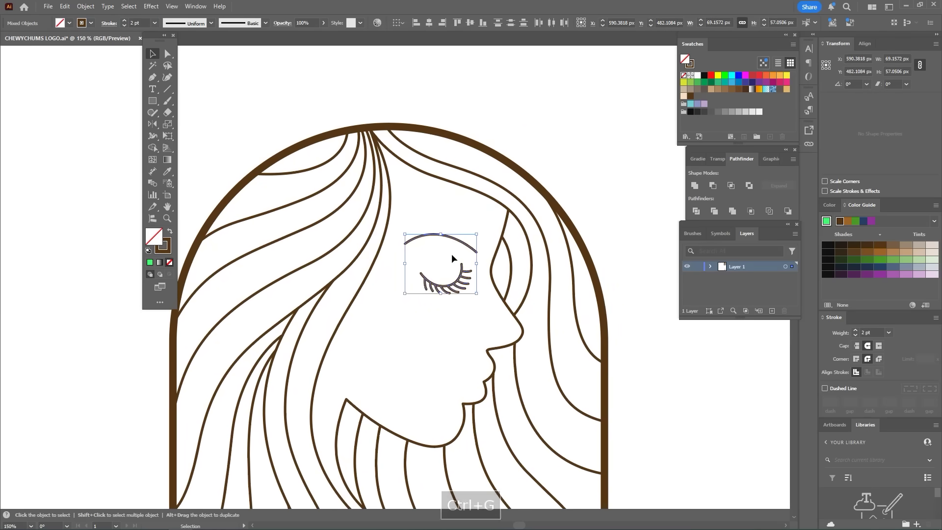
key(ctrl+0)
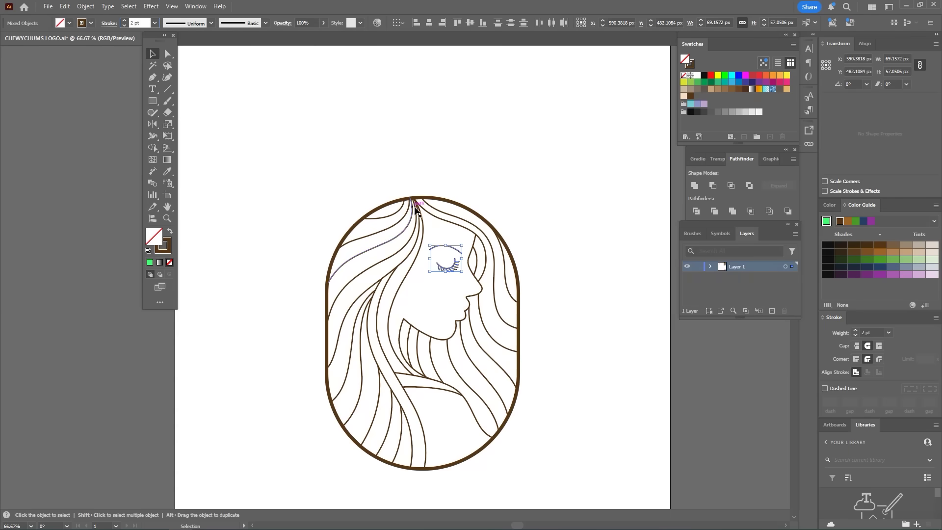
- Copy the shoulder line's brown style onto the oval frame and set its stroke to 5 pt
key(i)
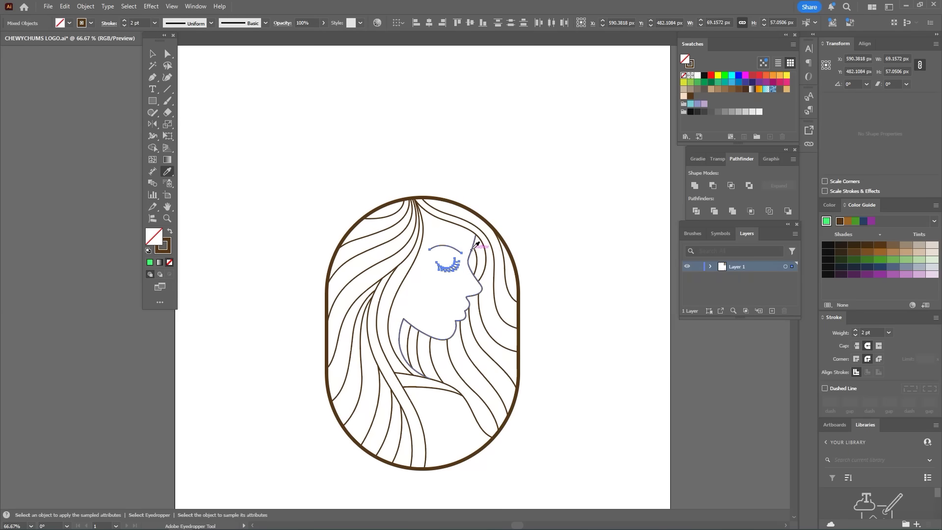
drag(232, 194, 227, 110)
click(451, 348)
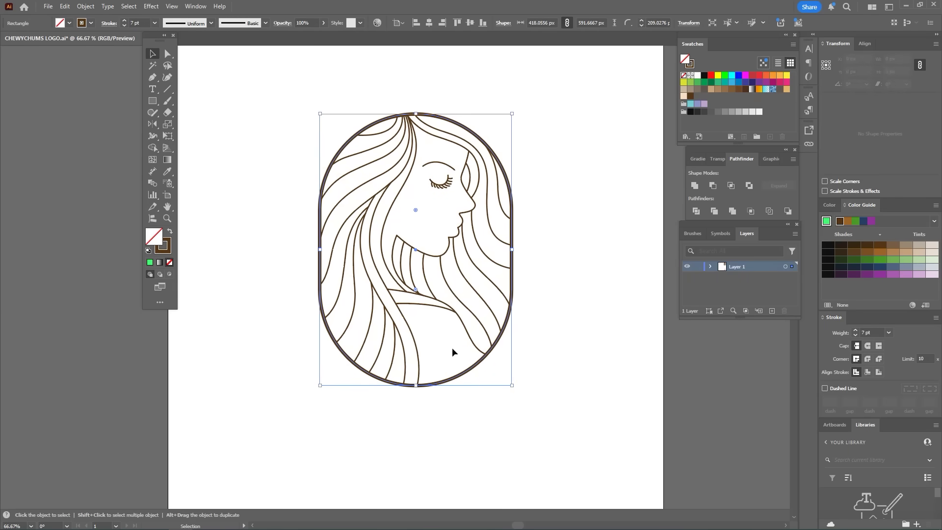
key(i)
click(463, 322)
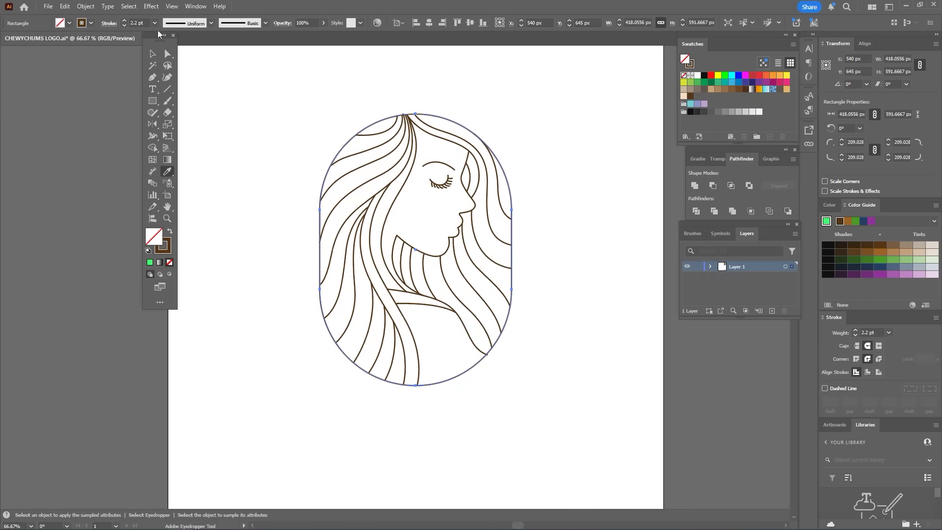
double_click(140, 22)
text(5)
key(Return)
- Marquee-select all the portrait artwork and group it
key(v)
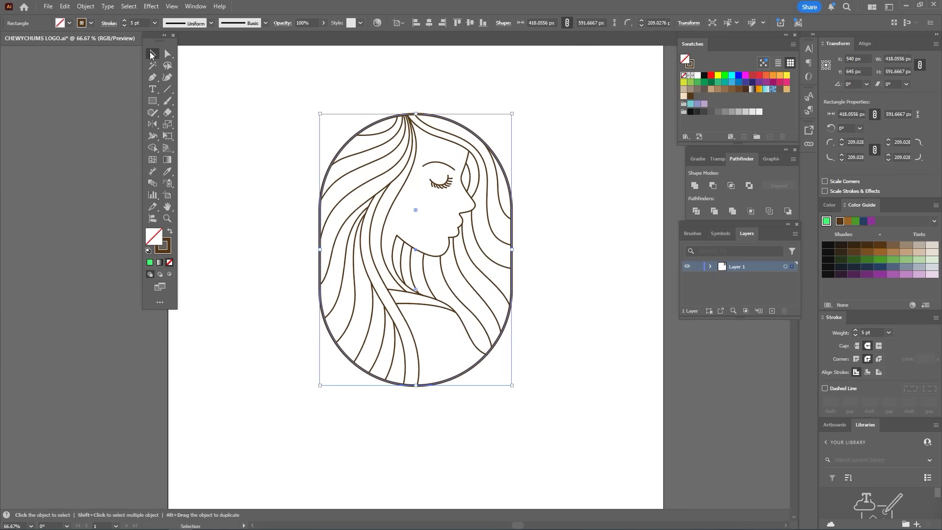
drag(259, 103, 552, 408)
key(ctrl+g)
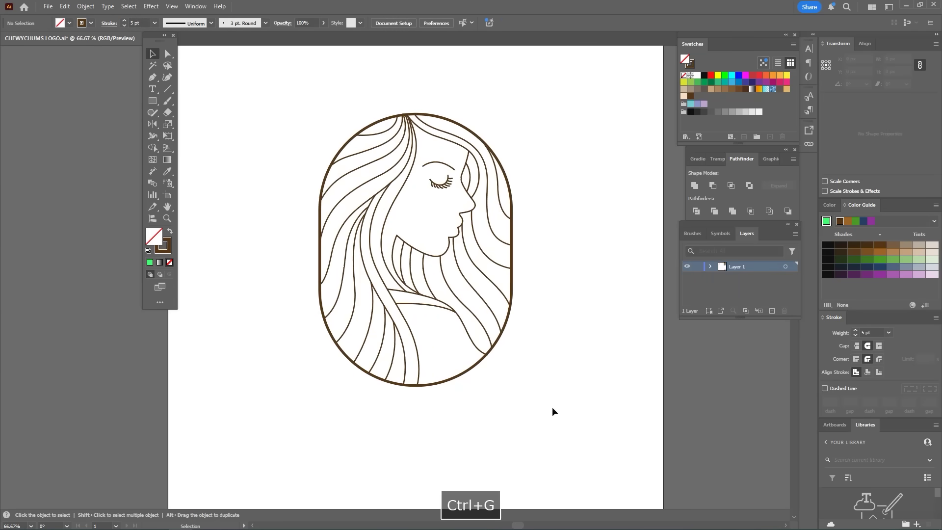
key(F9)
- Draw a short Pen curve along the lips, then undo it
key(p)
scroll(446, 241, up, 5)
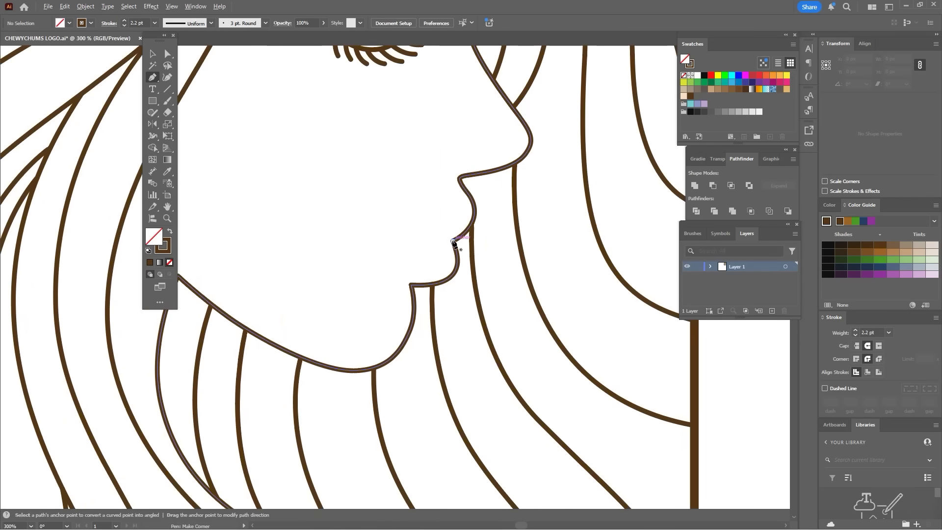
scroll(450, 241, up, 3)
click(445, 242)
drag(399, 259, 368, 263)
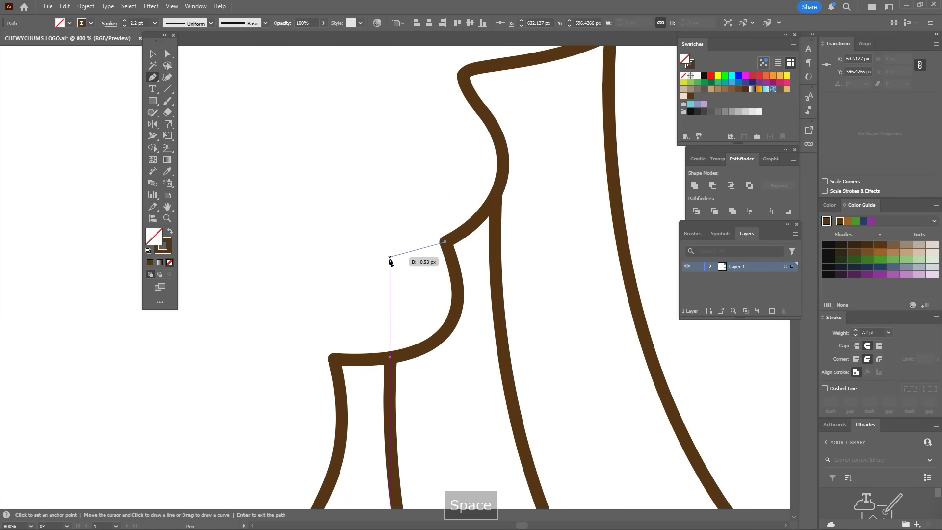
key(Return)
scroll(422, 201, down, 4)
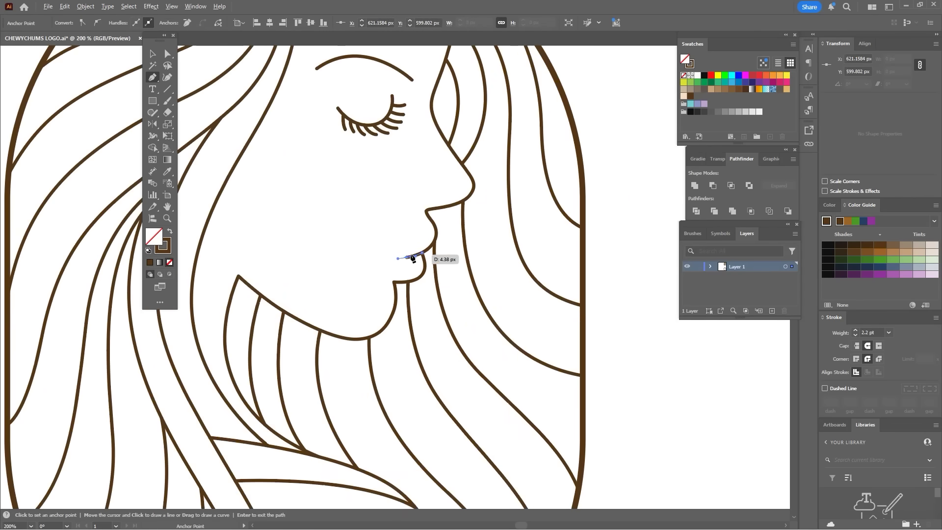
key(space)
scroll(440, 220, down, 5)
key(ctrl+z)
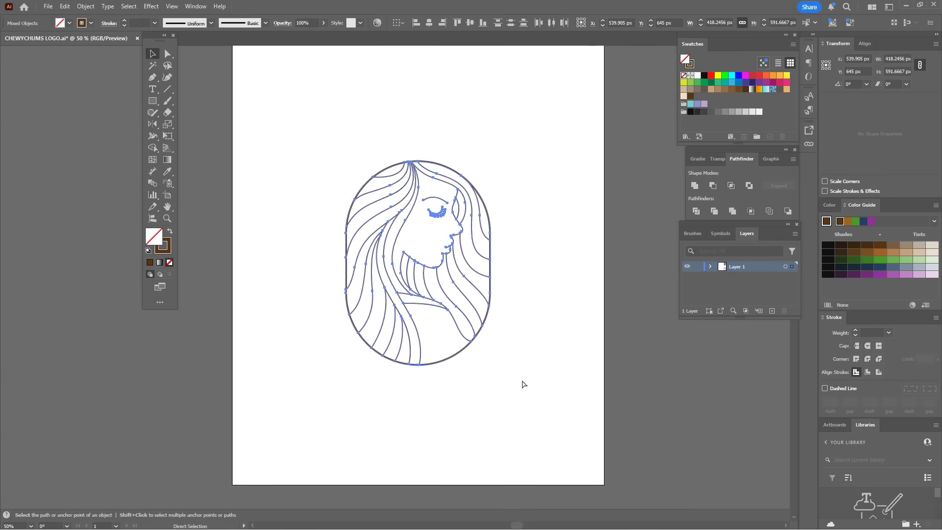
- Group the portrait and drag the PUREVOLUME badge up onto the woman
key(ctrl+g)
scroll(476, 296, down, 1)
click(493, 382)
drag(474, 424, 476, 252)
- Group the badge with the portrait, centre it horizontally, and enlarge the badge ring around her
scroll(477, 253, up, 3)
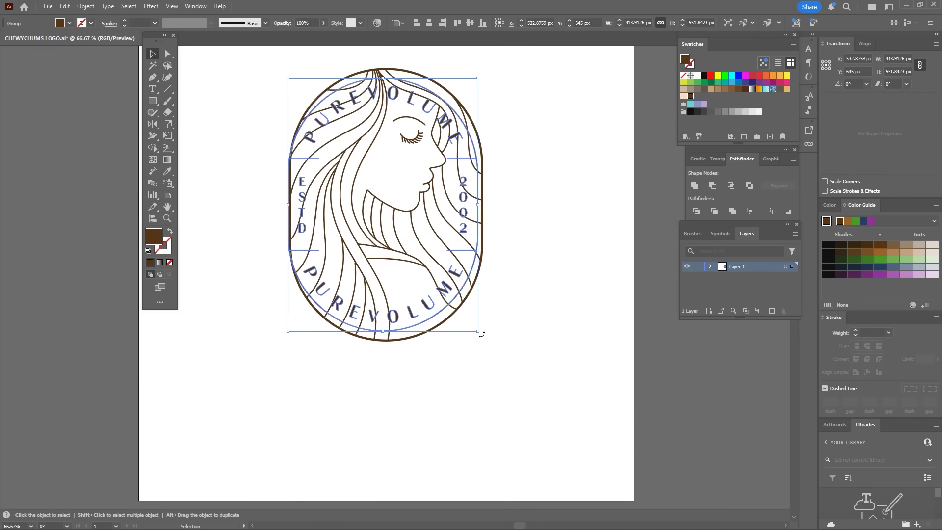
shift+click(470, 295)
key(ctrl+g)
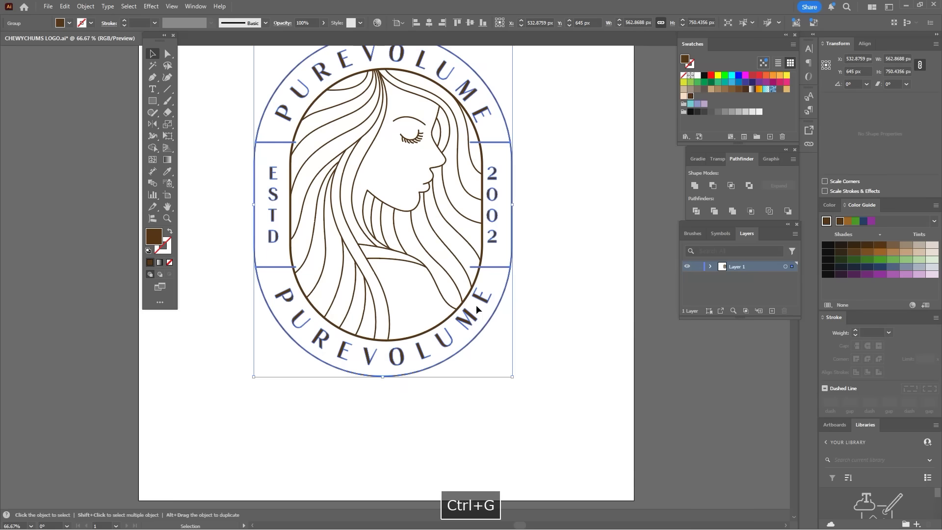
click(428, 23)
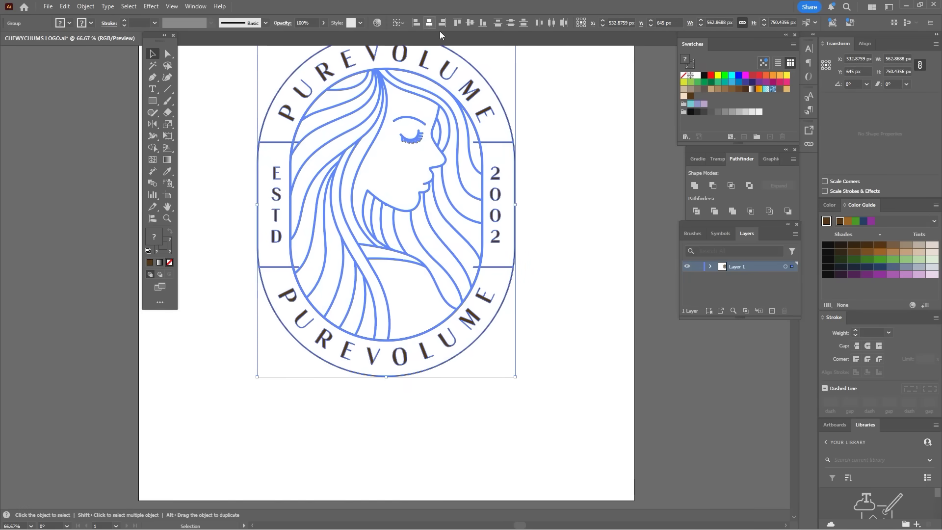
click(497, 241)
drag(513, 377, 525, 387)
click(524, 398)
- Inside the badge group, set the ring and divider strokes to a dark brown swatch
key(space)
drag(326, 290, 362, 307)
key(ctrl+1)
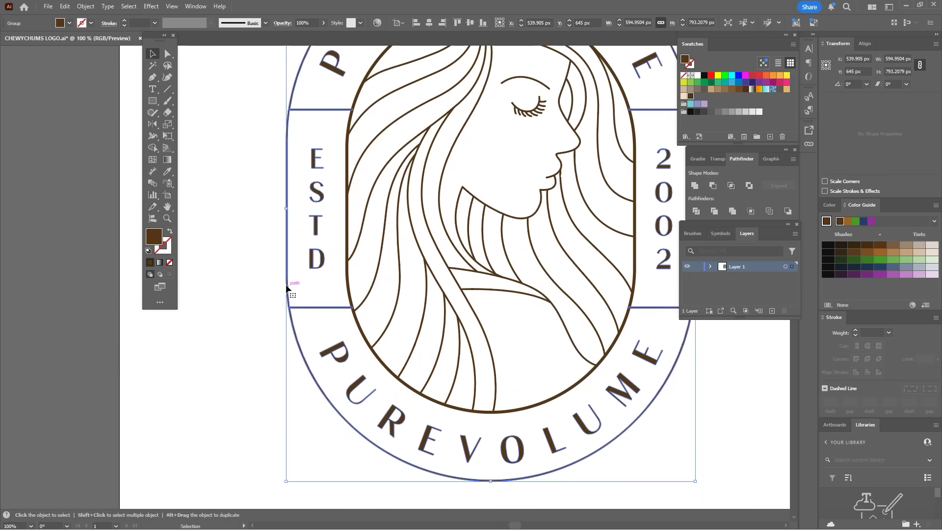
double_click(288, 281)
click(85, 23)
click(27, 60)
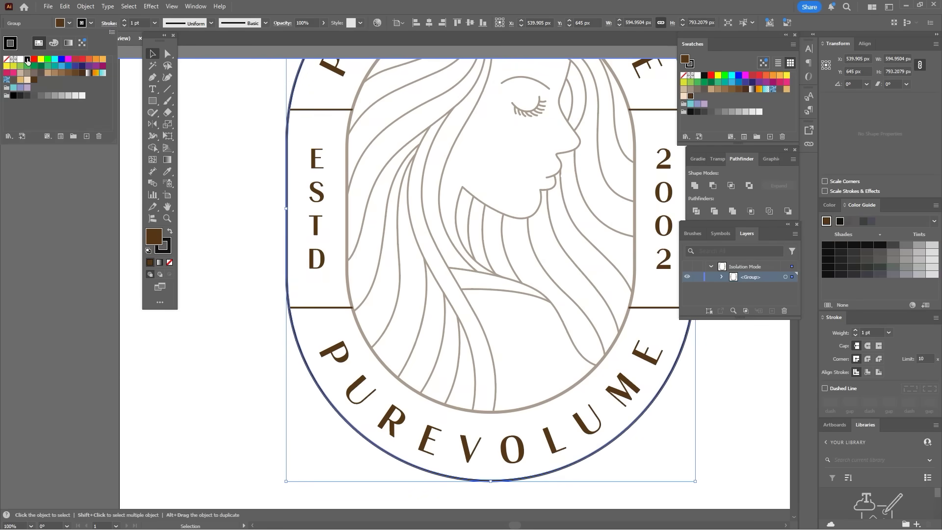
click(33, 79)
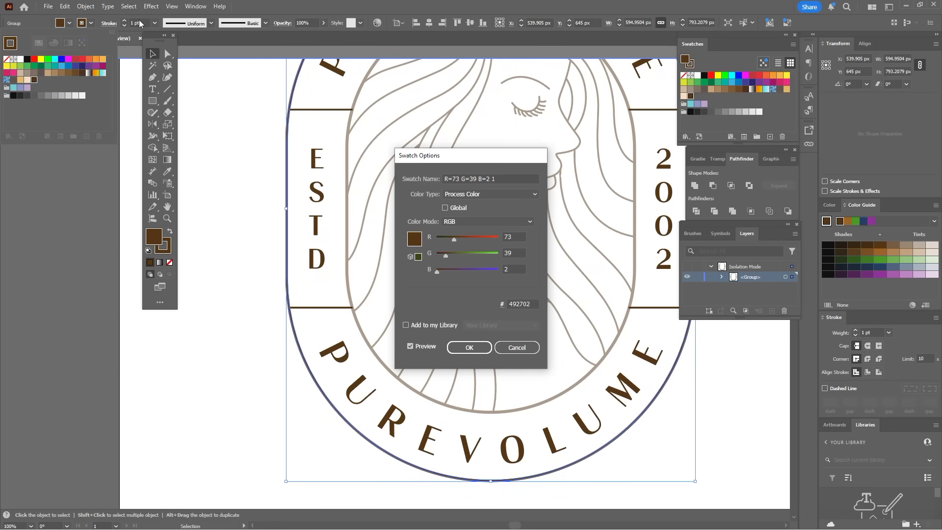
click(518, 347)
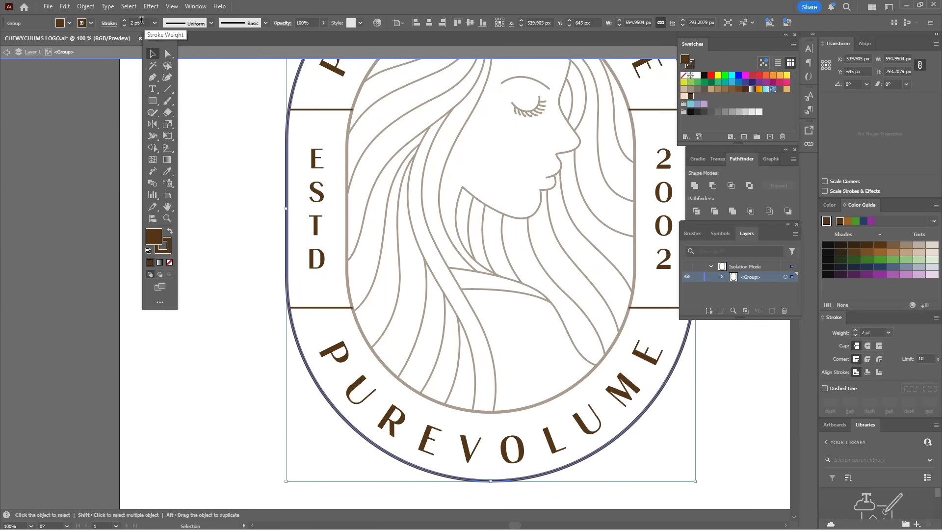
double_click(223, 204)
key(ctrl+0)
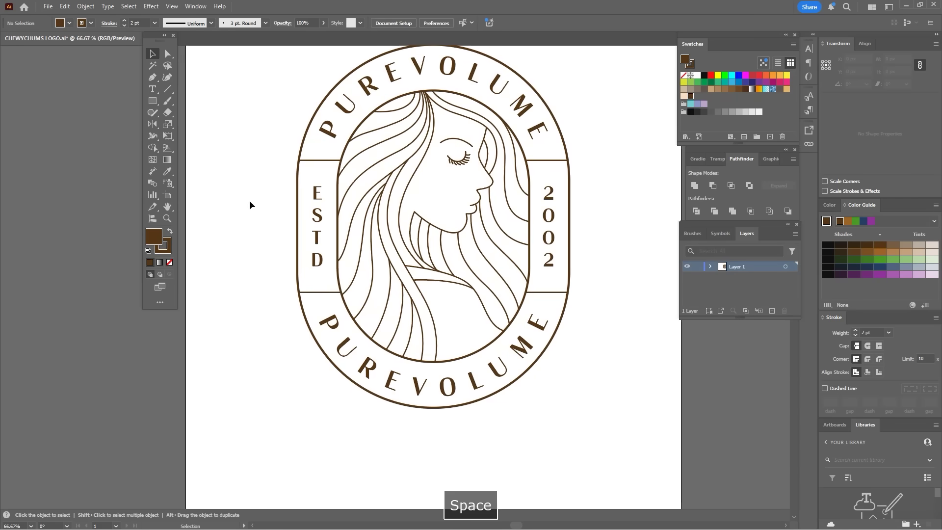
scroll(309, 172, up, 2)
double_click(284, 165)
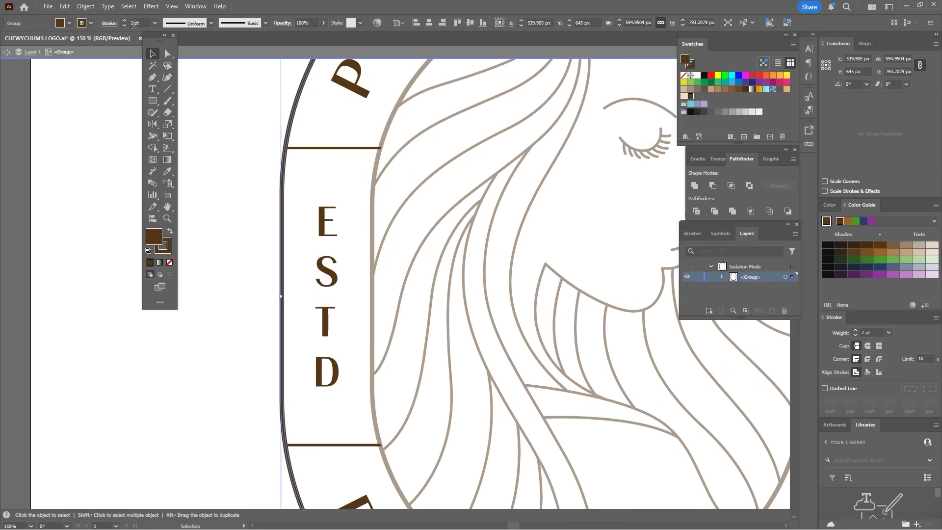
text(2.3)
double_click(258, 166)
- Group the whole logo and apply Object > Path > Outline Stroke
key(ctrl+0)
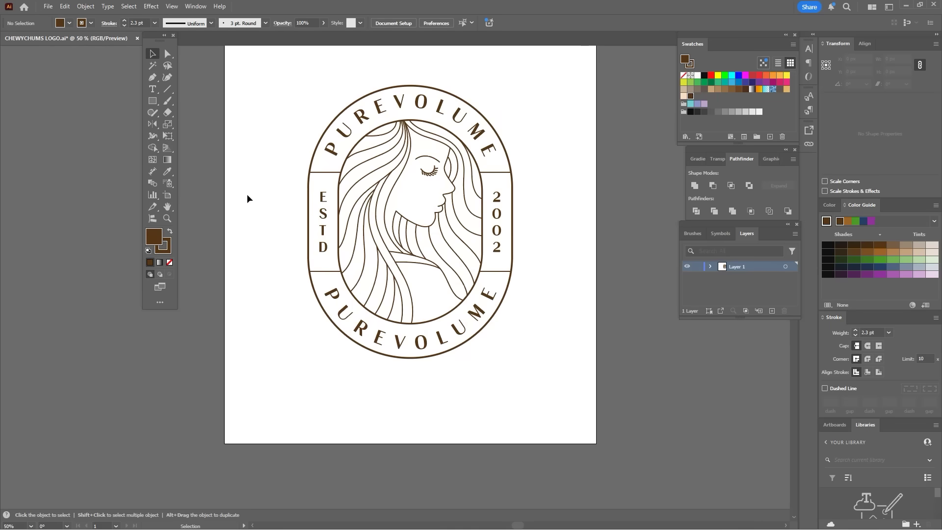
drag(255, 102, 536, 368)
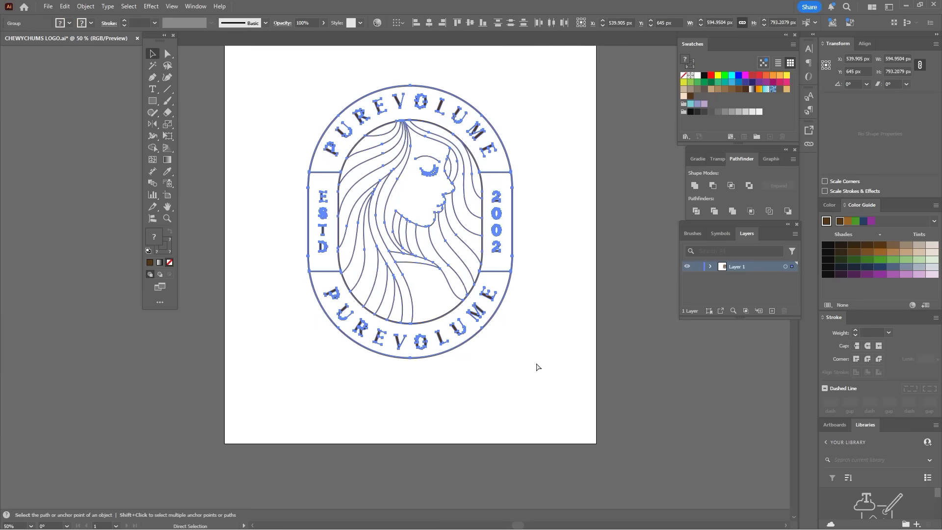
key(ctrl+g)
click(85, 6)
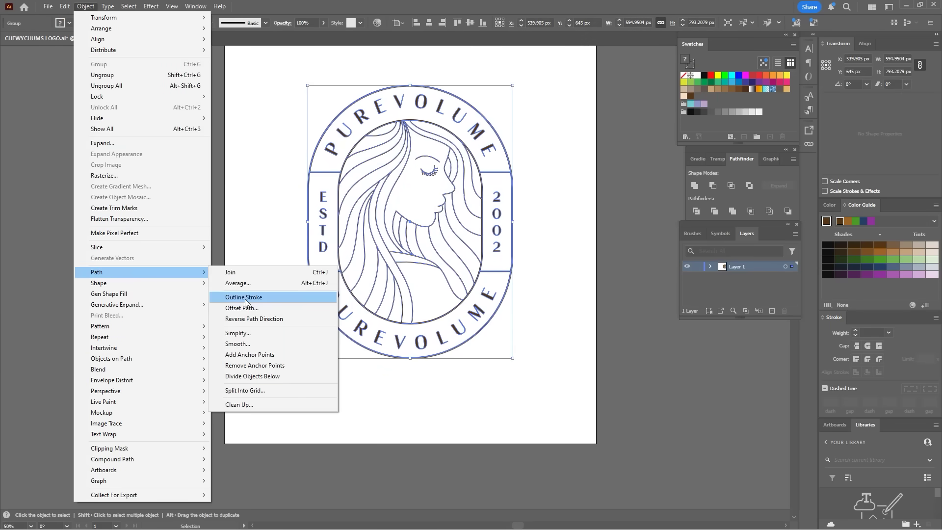
click(240, 297)
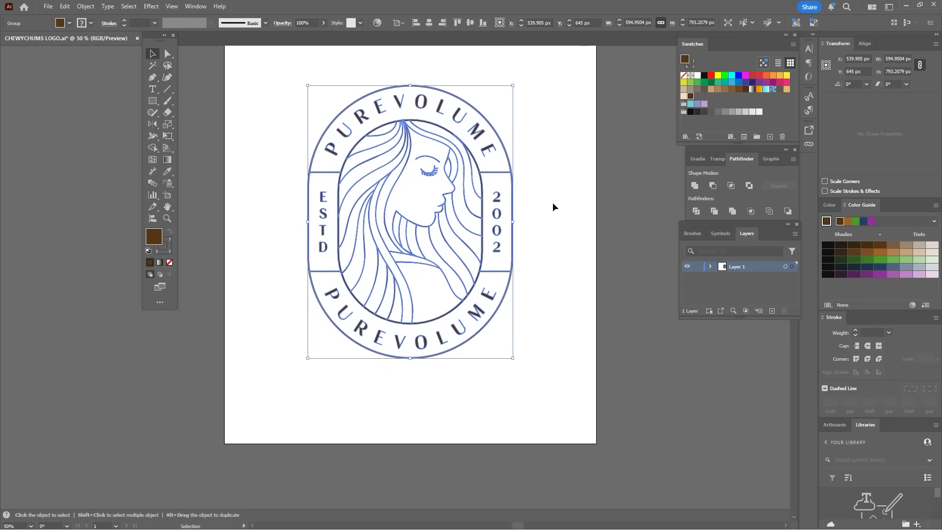
- Scale the logo down slightly on the page
key(F9)
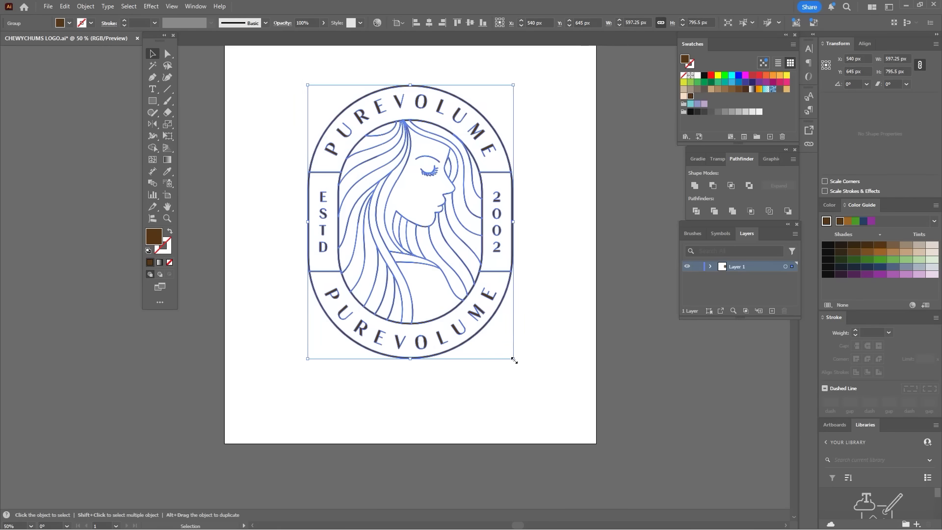
drag(513, 361, 488, 326)
click(514, 324)
- Add a full-artboard light peach rectangle, sent to the back and locked
key(ctrl+0)
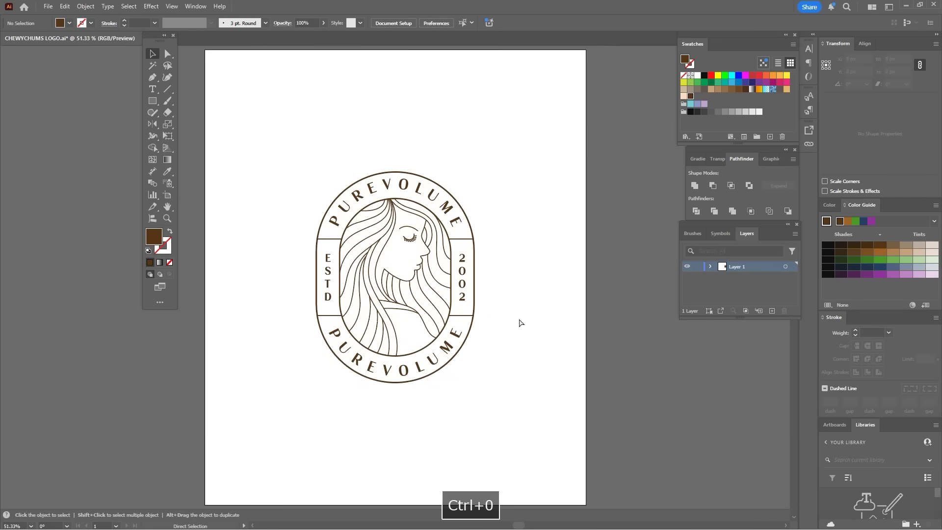
key(m)
drag(205, 49, 586, 504)
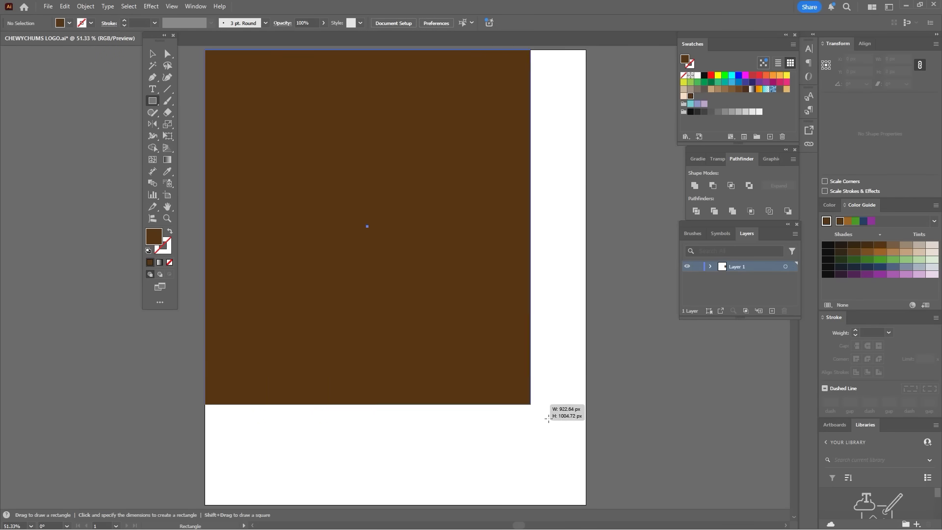
key(ctrl+shift+bracketleft)
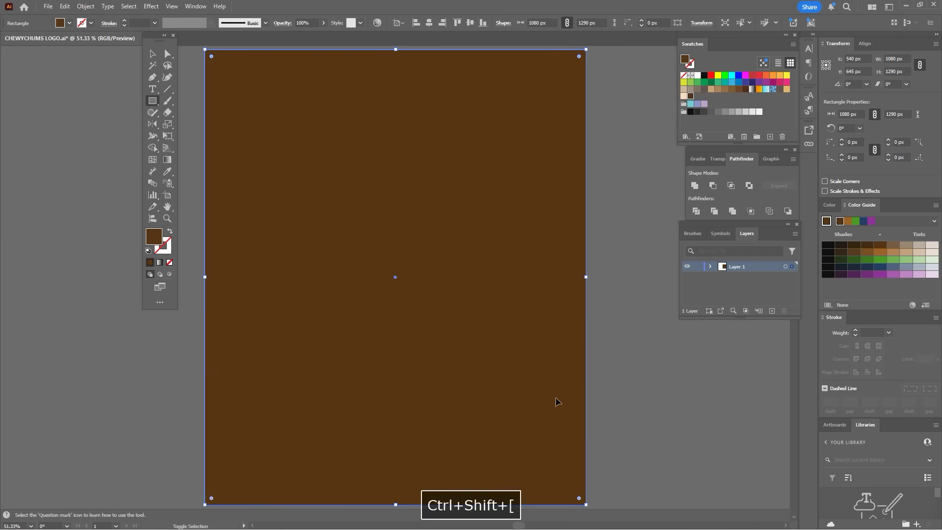
click(683, 96)
key(a)
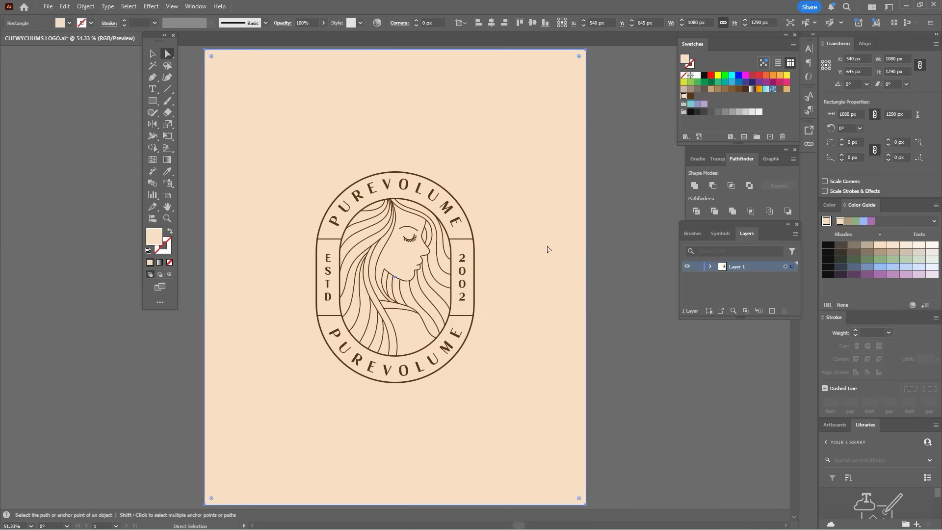
key(ctrl+2)
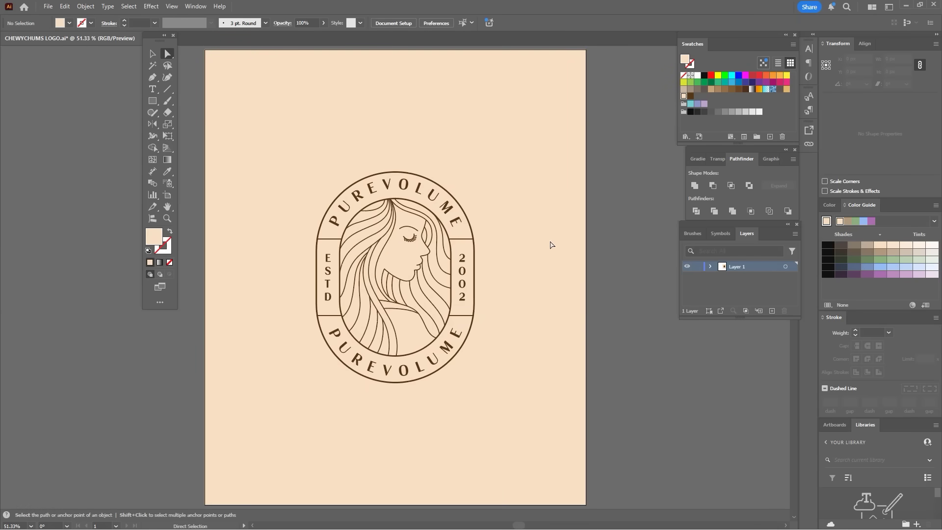
- Select the whole badge logo and group it
mouse_move(304, 162)
mouse_down()
mouse_move(488, 376)
mouse_move(523, 449)
mouse_move(488, 402)
mouse_up()
key(ctrl+g)
click(522, 378)
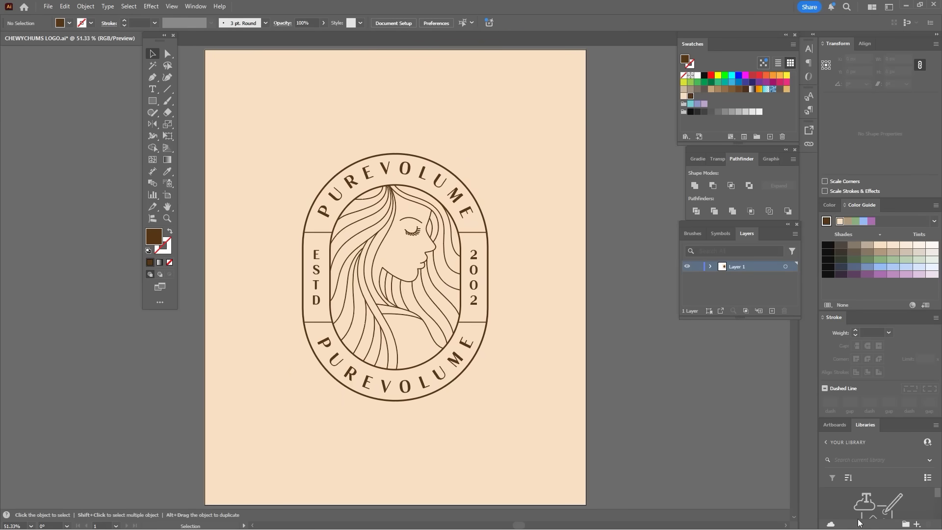